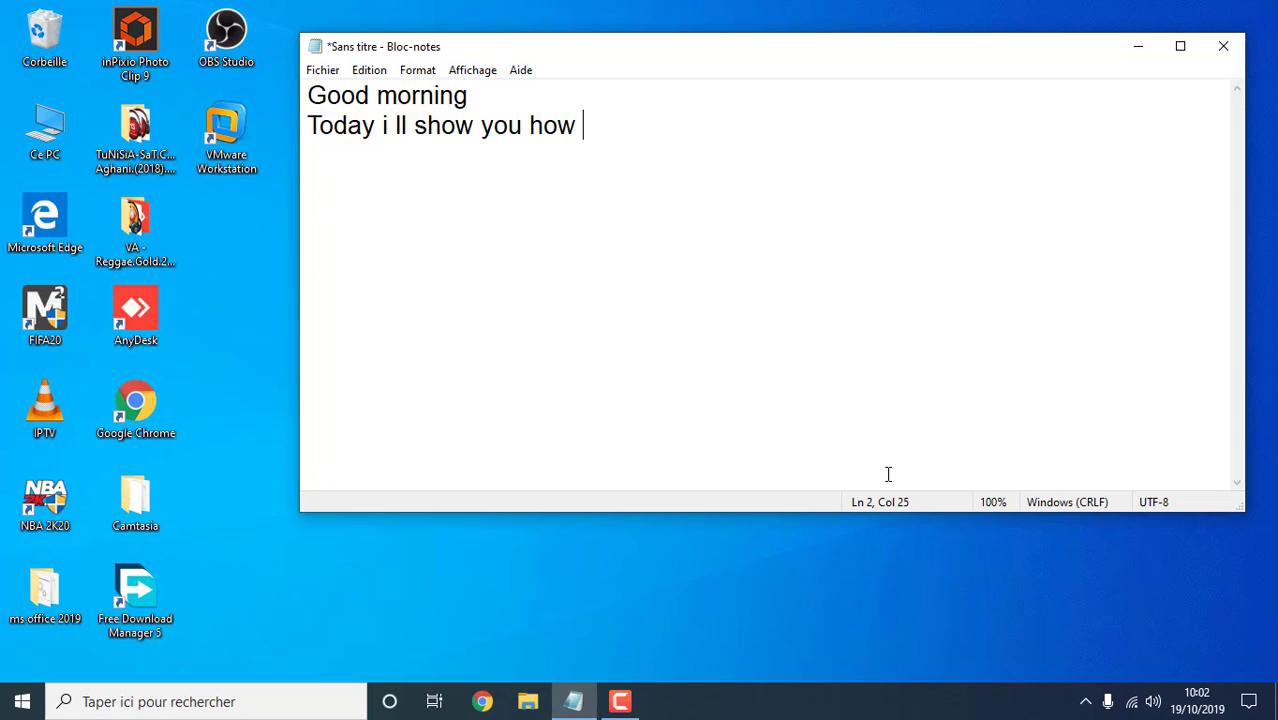
Write the intro line and 'First you need to redirect to the ubuntu Site', clearing the note after each
type("to install ")
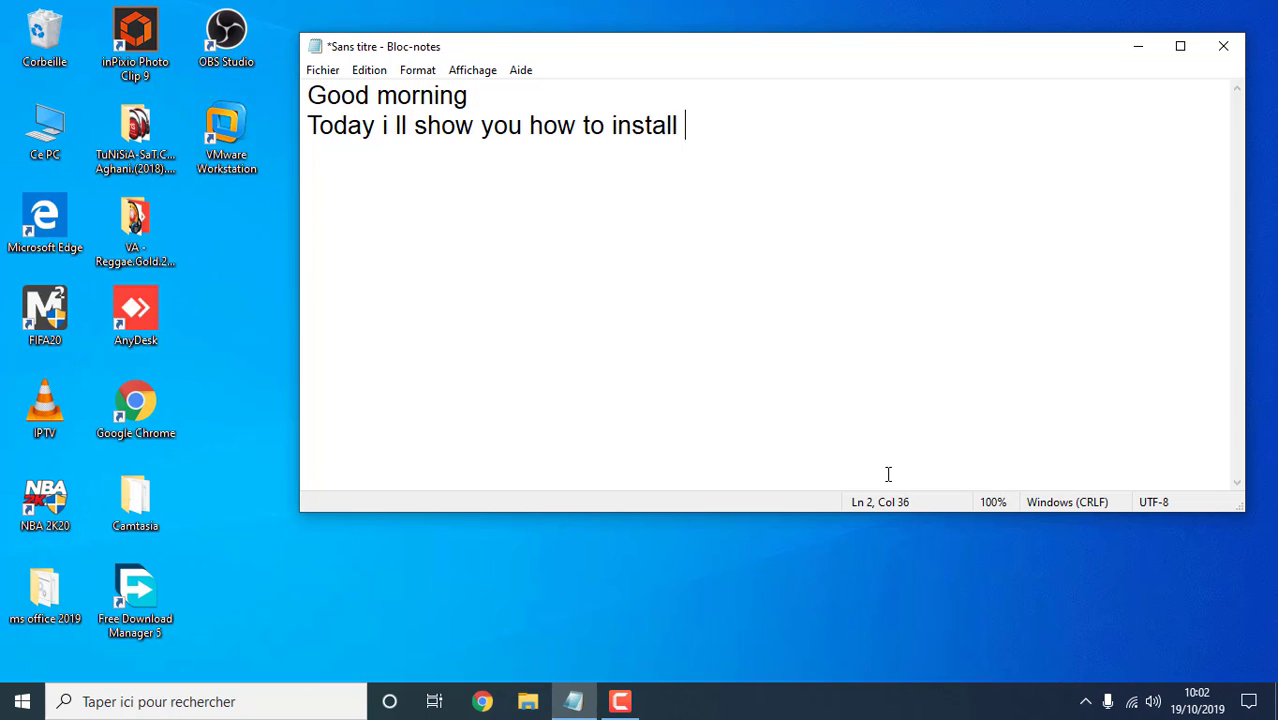
type("Ubuntu")
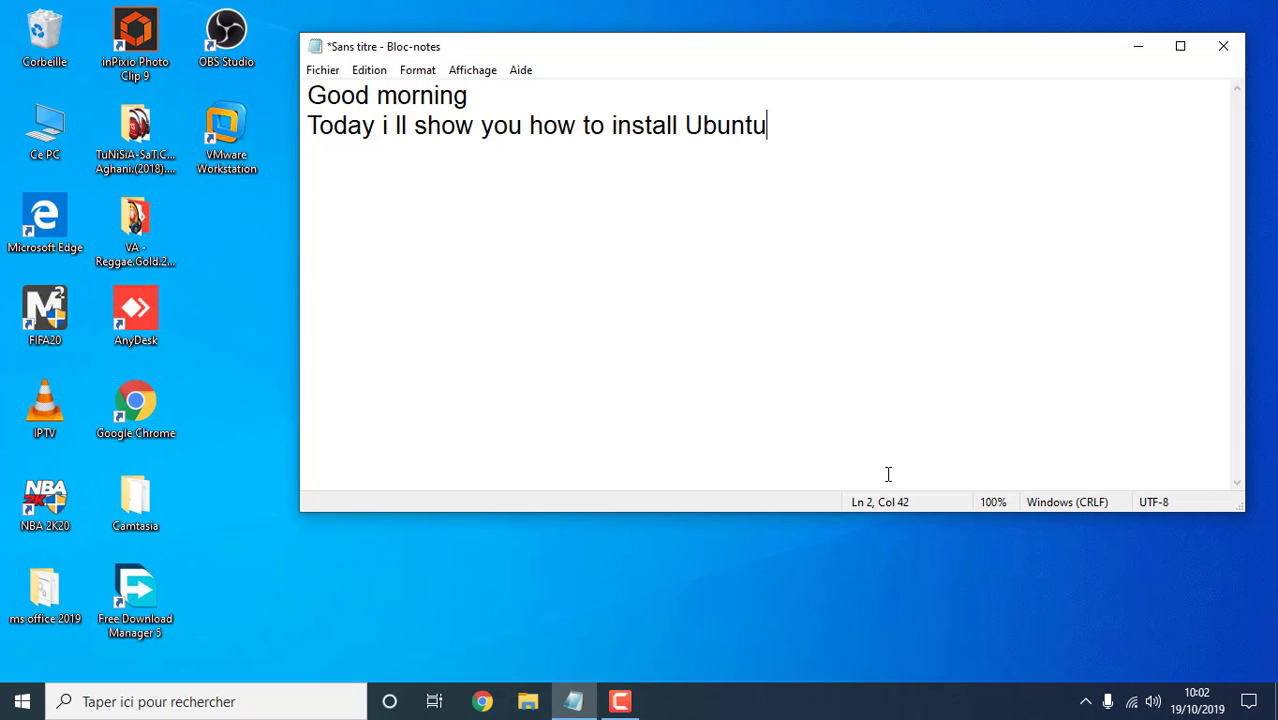
type(" On your Vmware ")
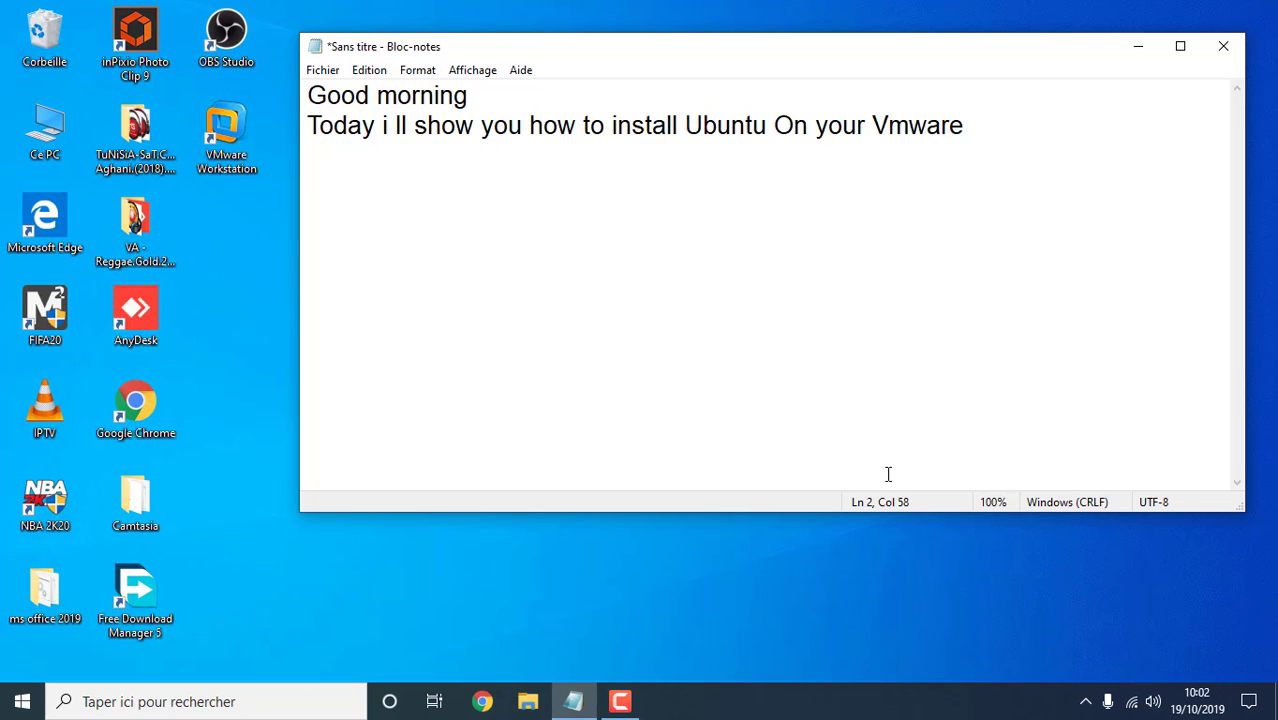
type("Works")
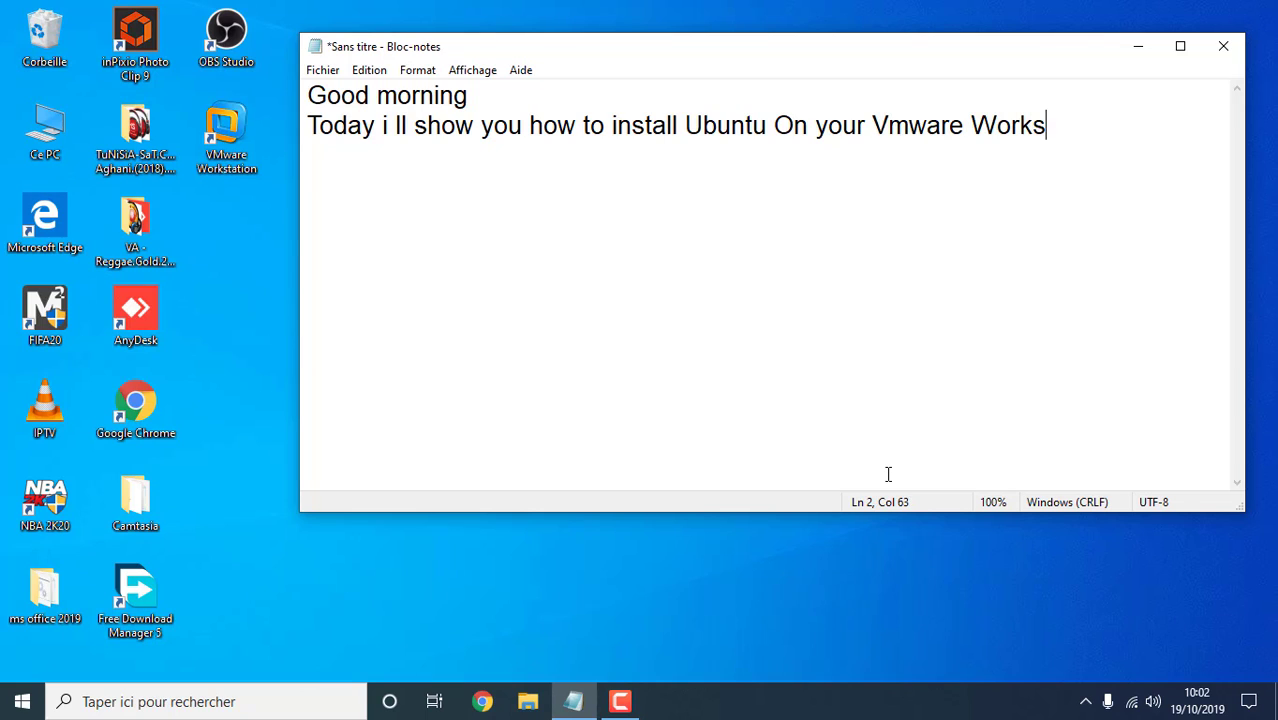
type("tation")
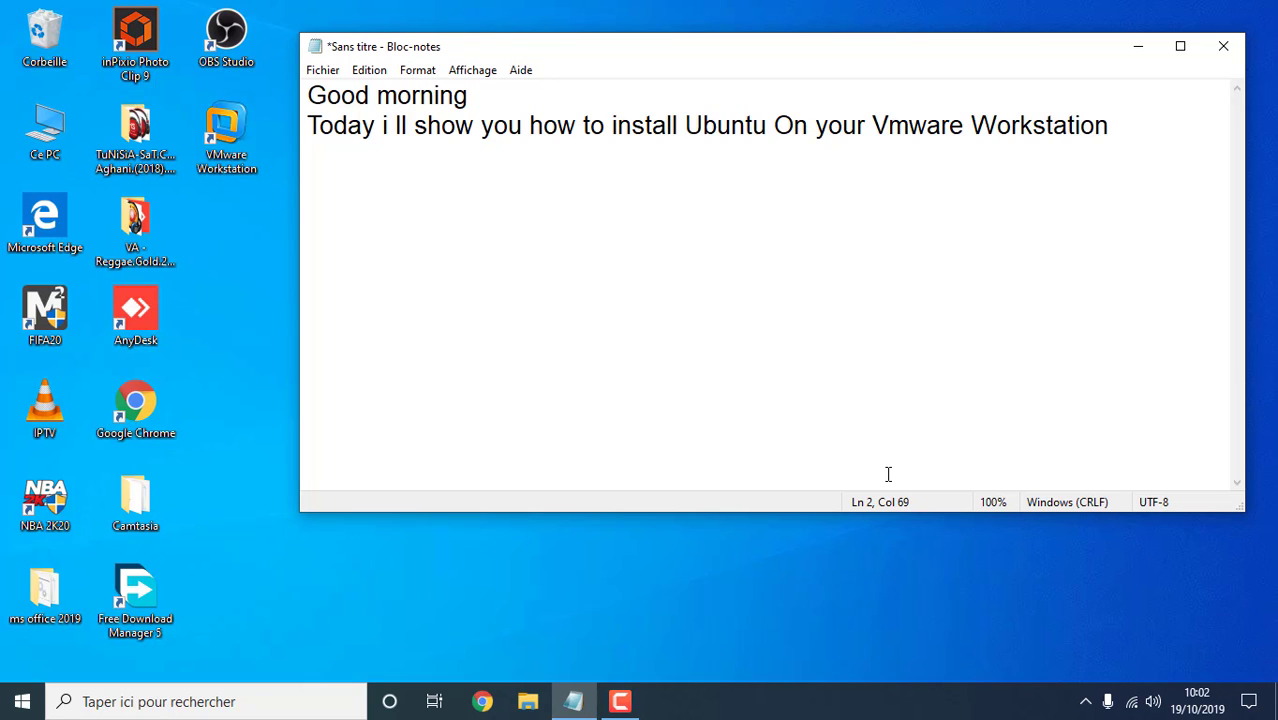
key("ctrl+a")
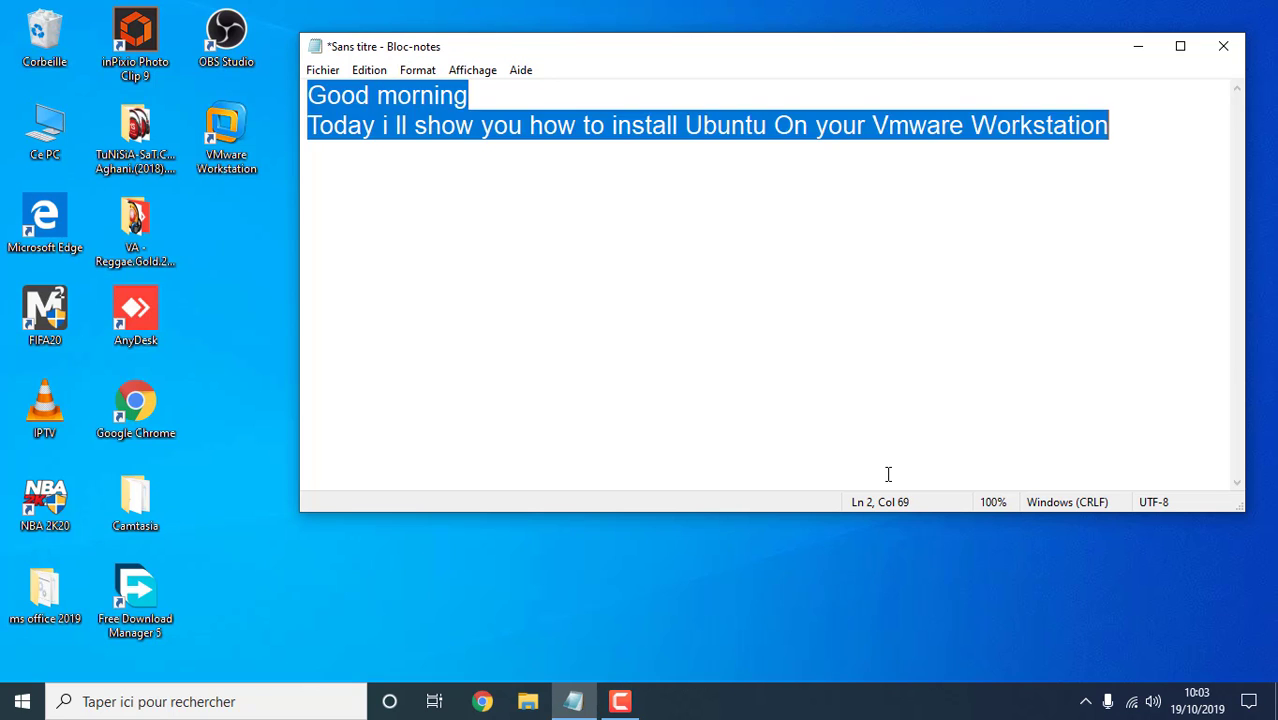
key("BackSpace")
type("Fir")
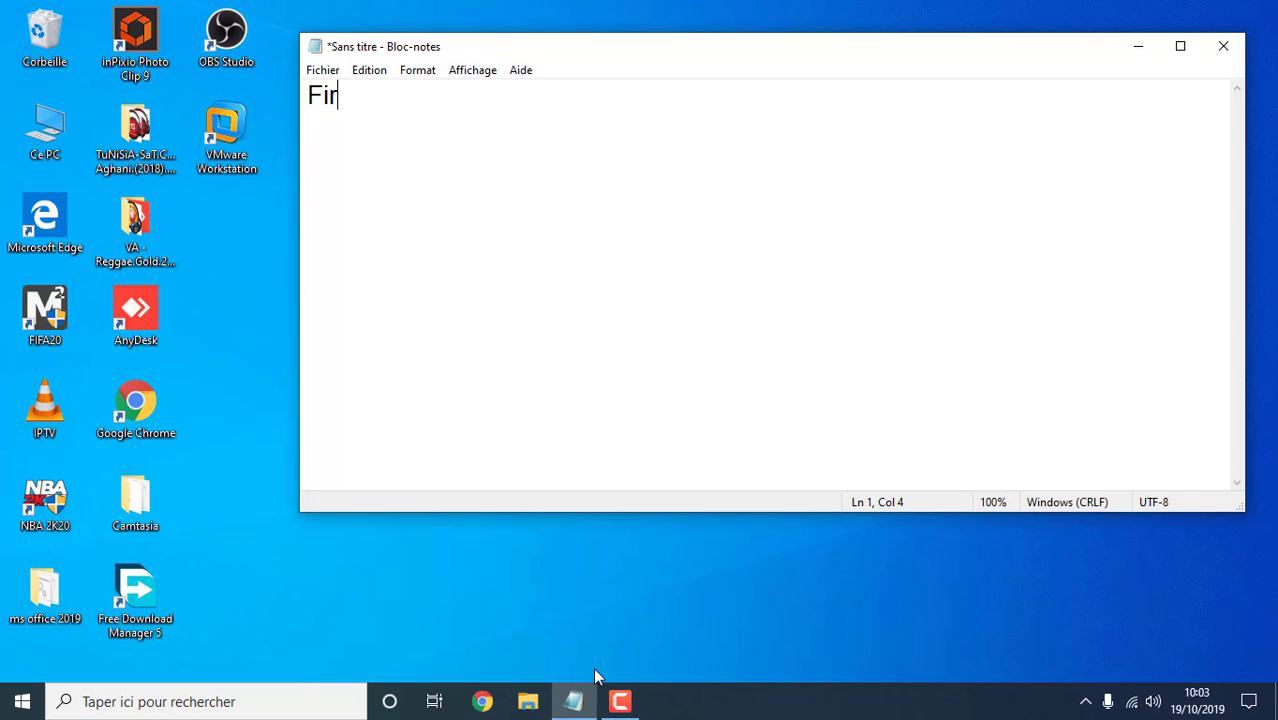
type("st you ne")
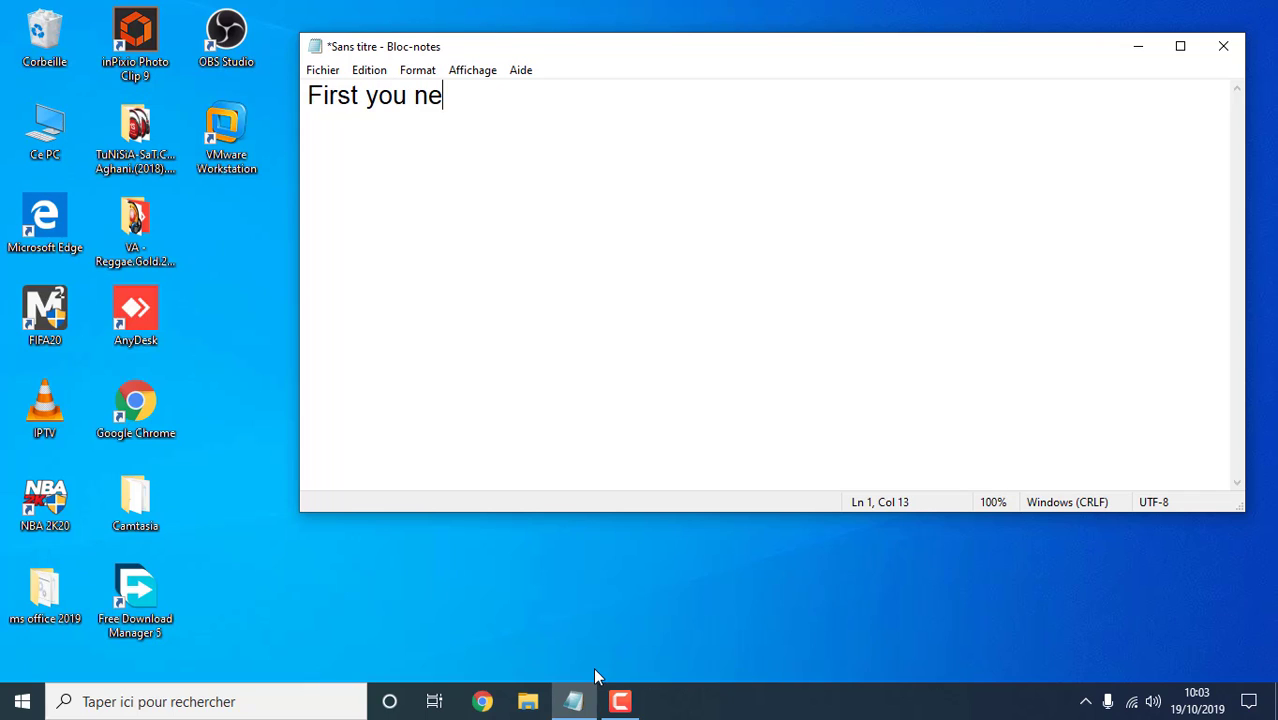
type("ed to redi")
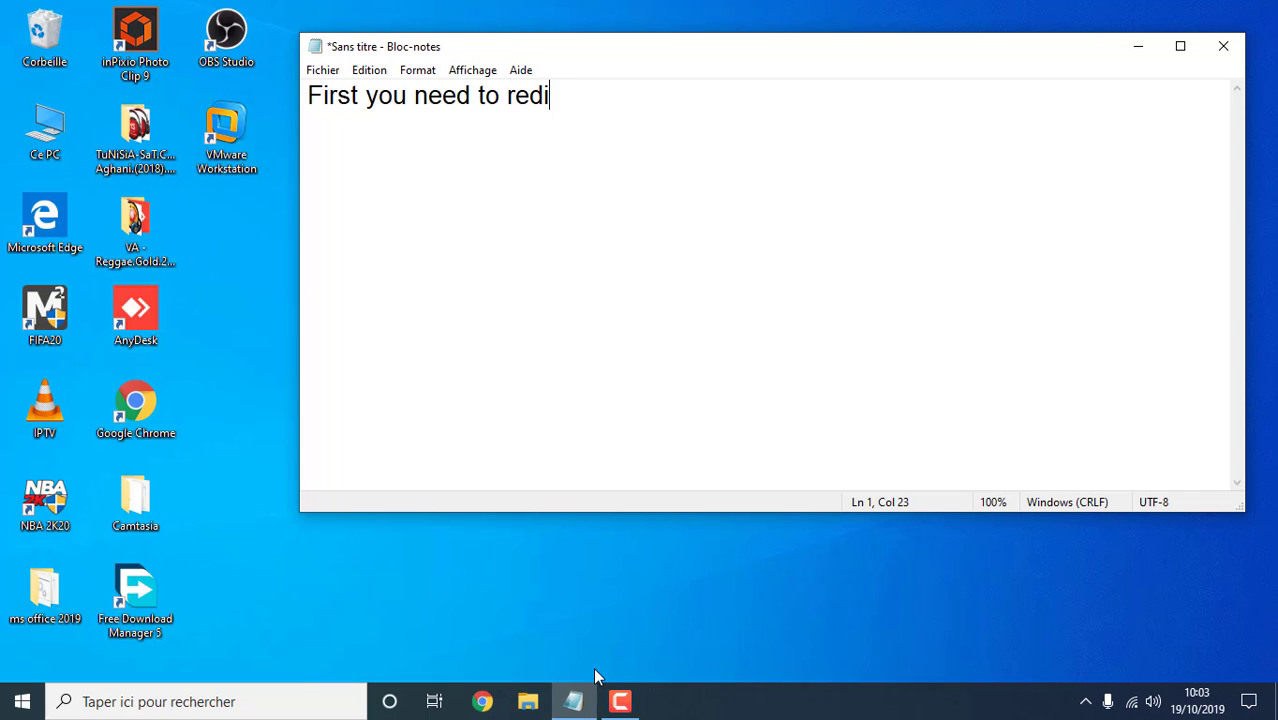
type("rect to")
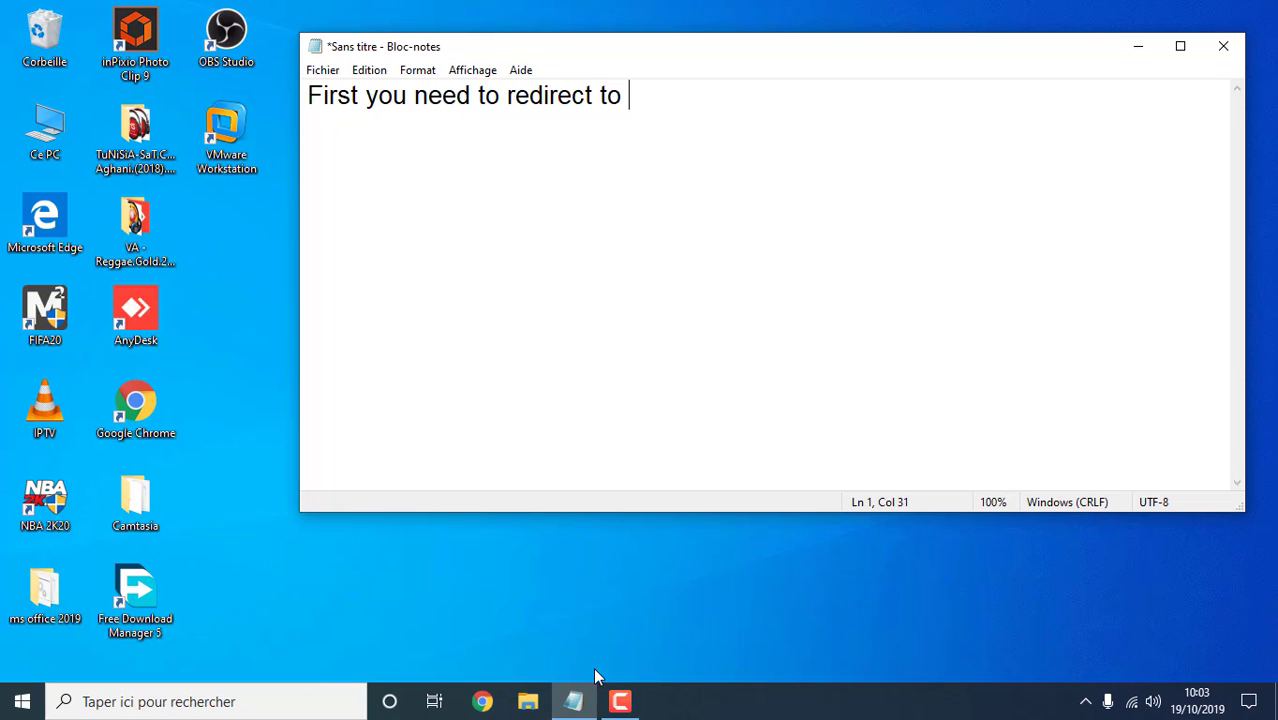
type(" the ubunt")
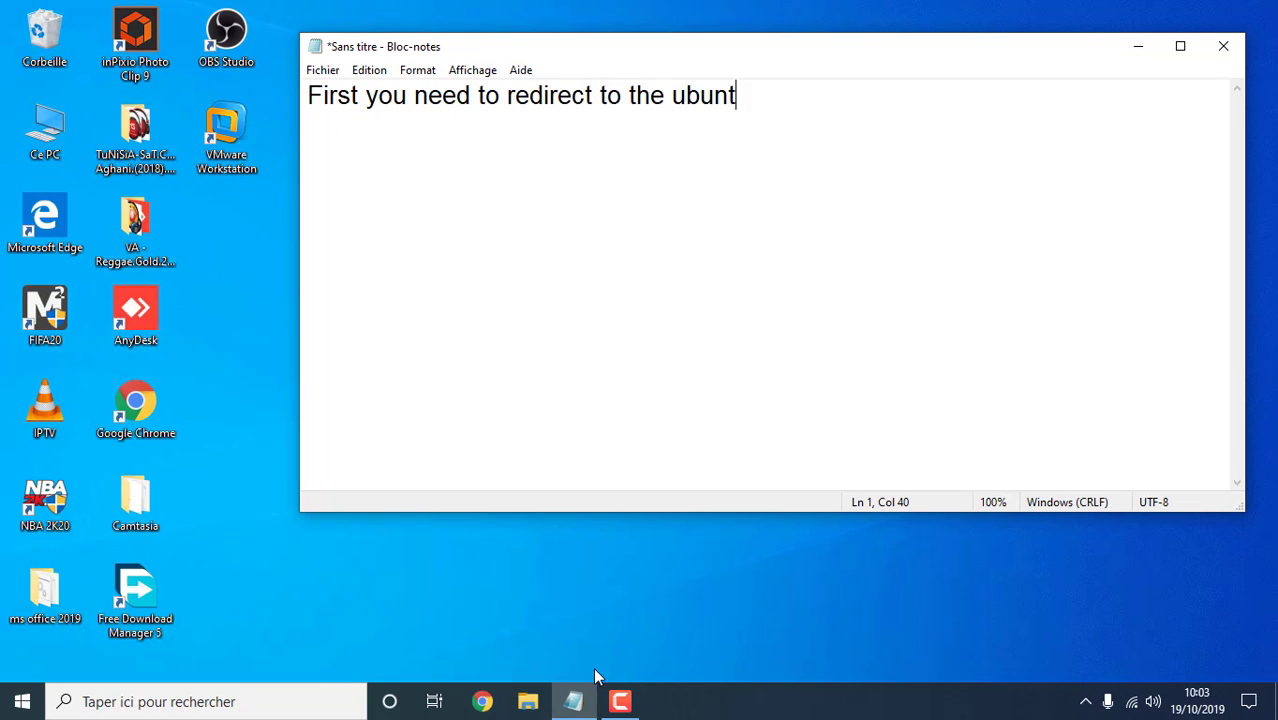
type("u Site")
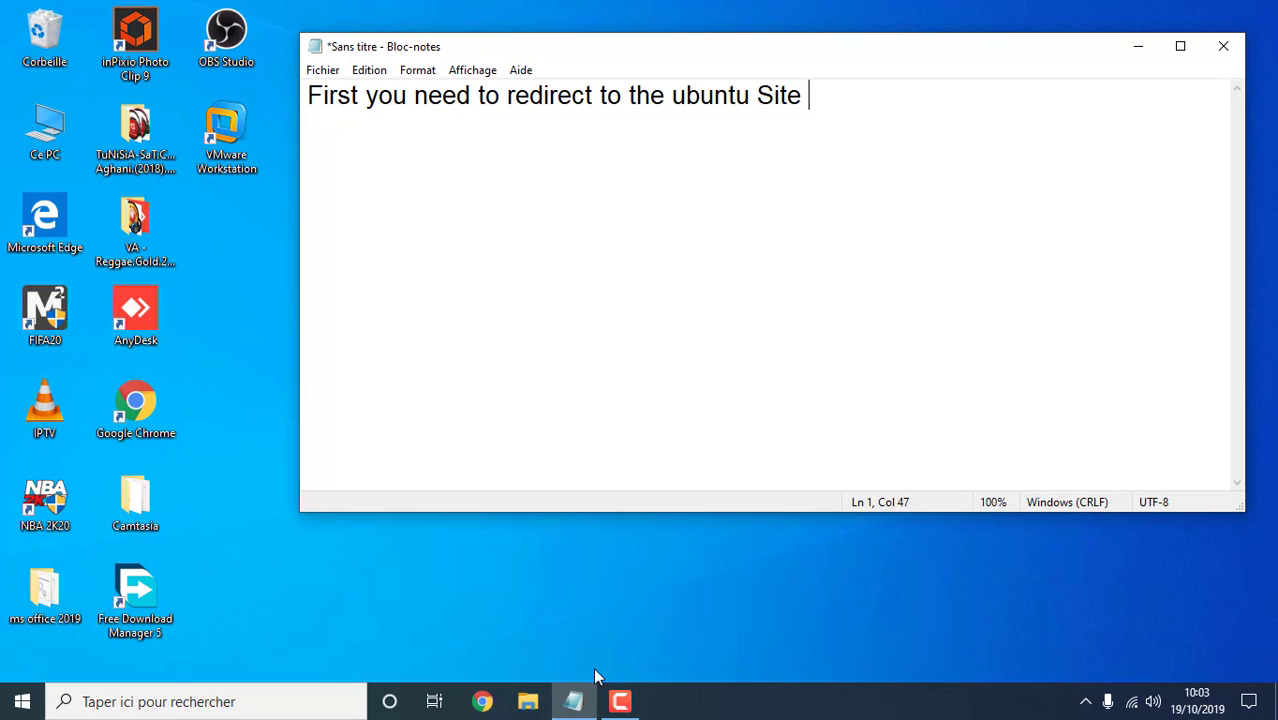
key("ctrl+a")
key("Return")
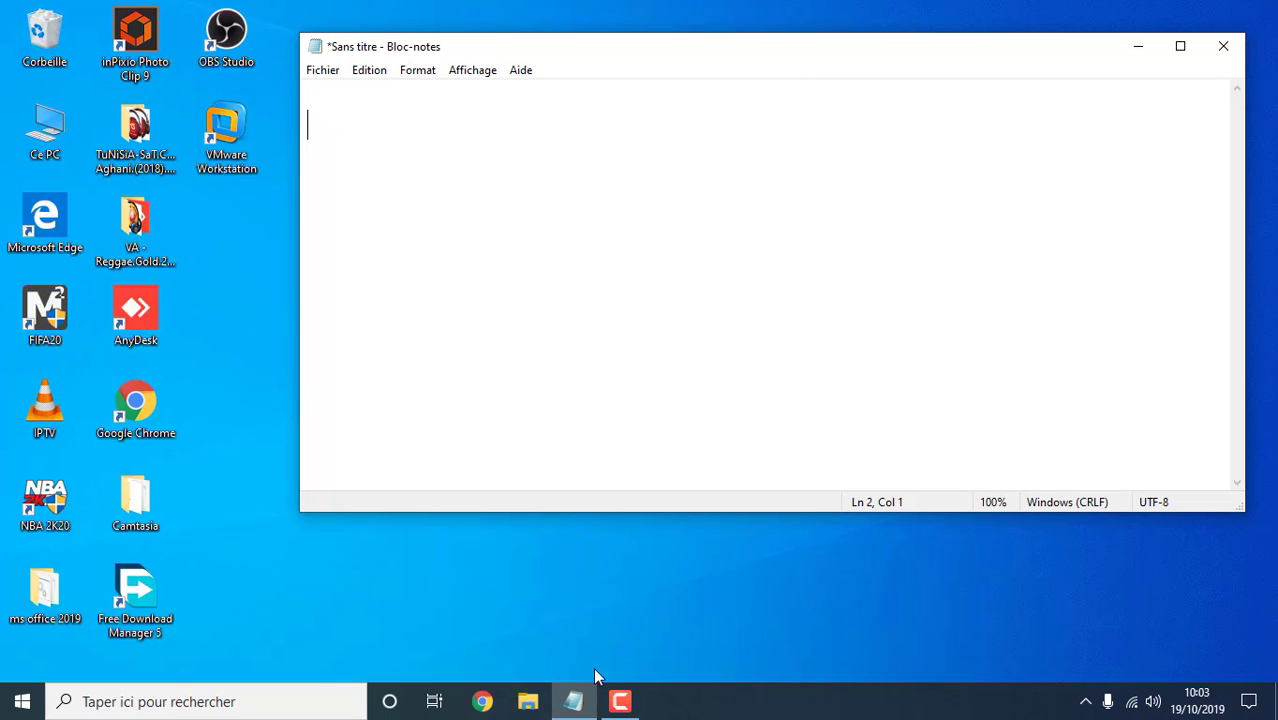
Search 'ubuntu' in Chrome, open ubuntu.com and go to its download page
left_click(485, 703)
type("ubuntu")
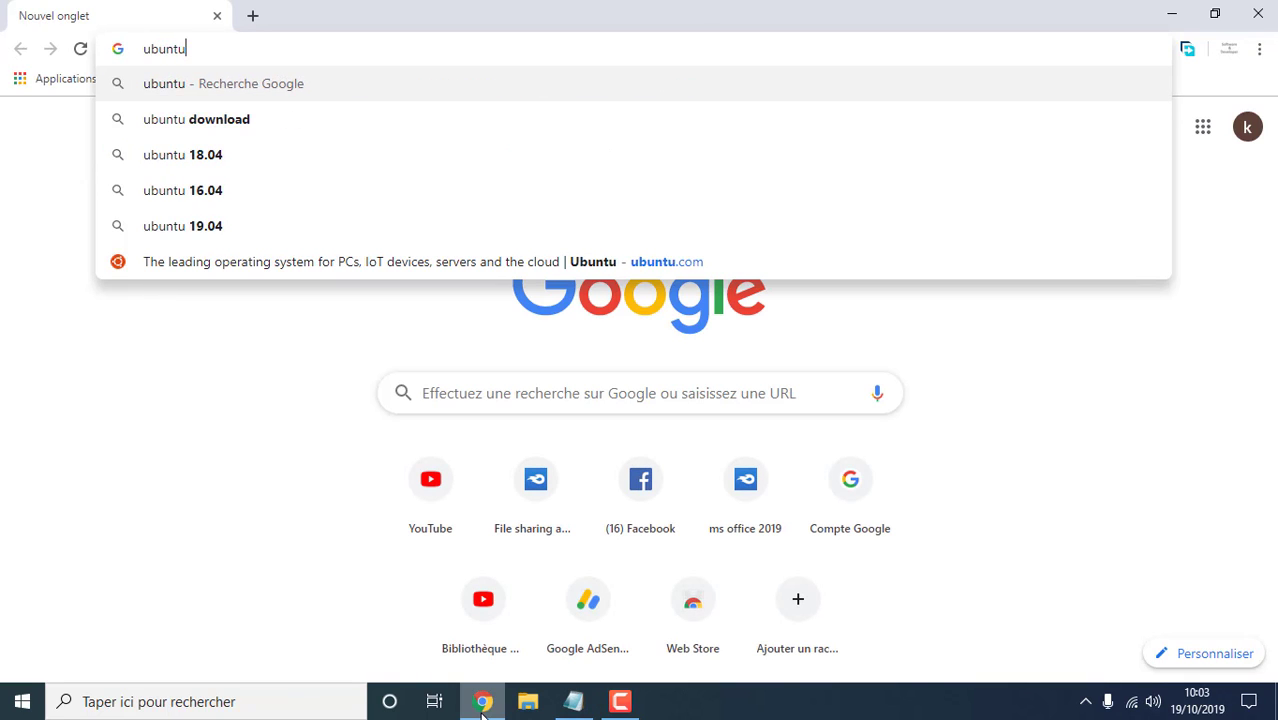
key("Return")
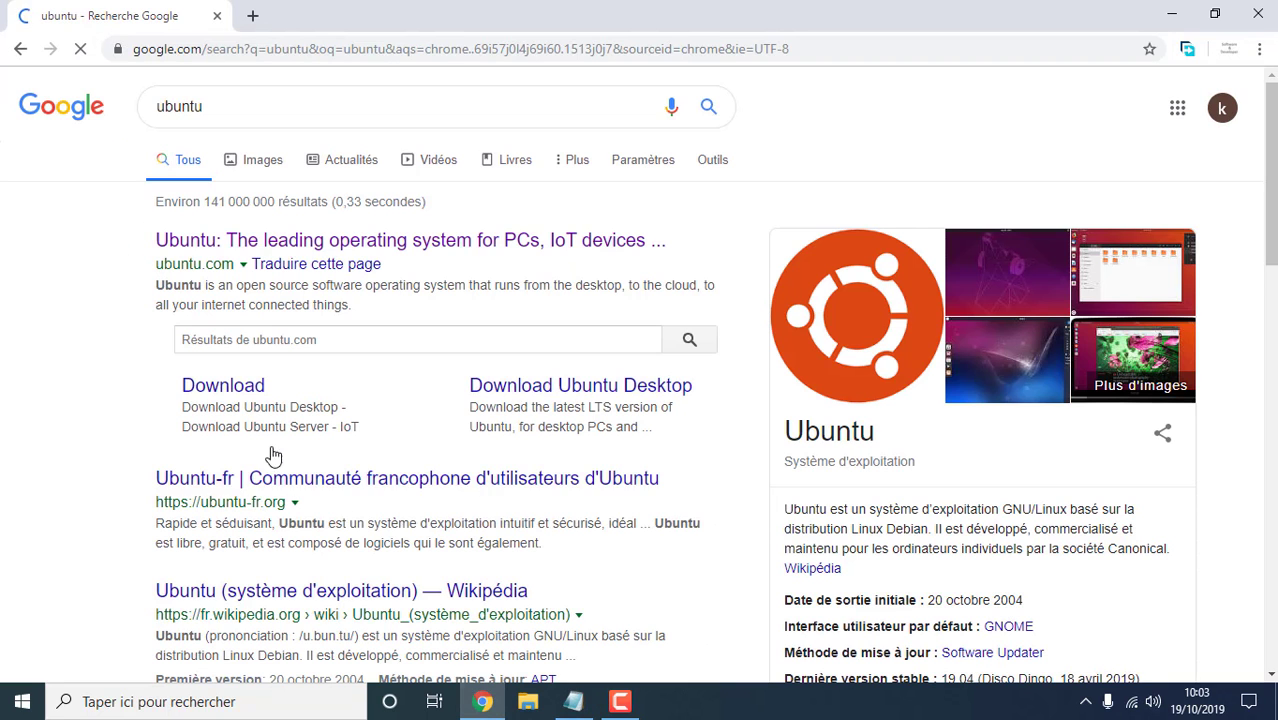
left_click(346, 246)
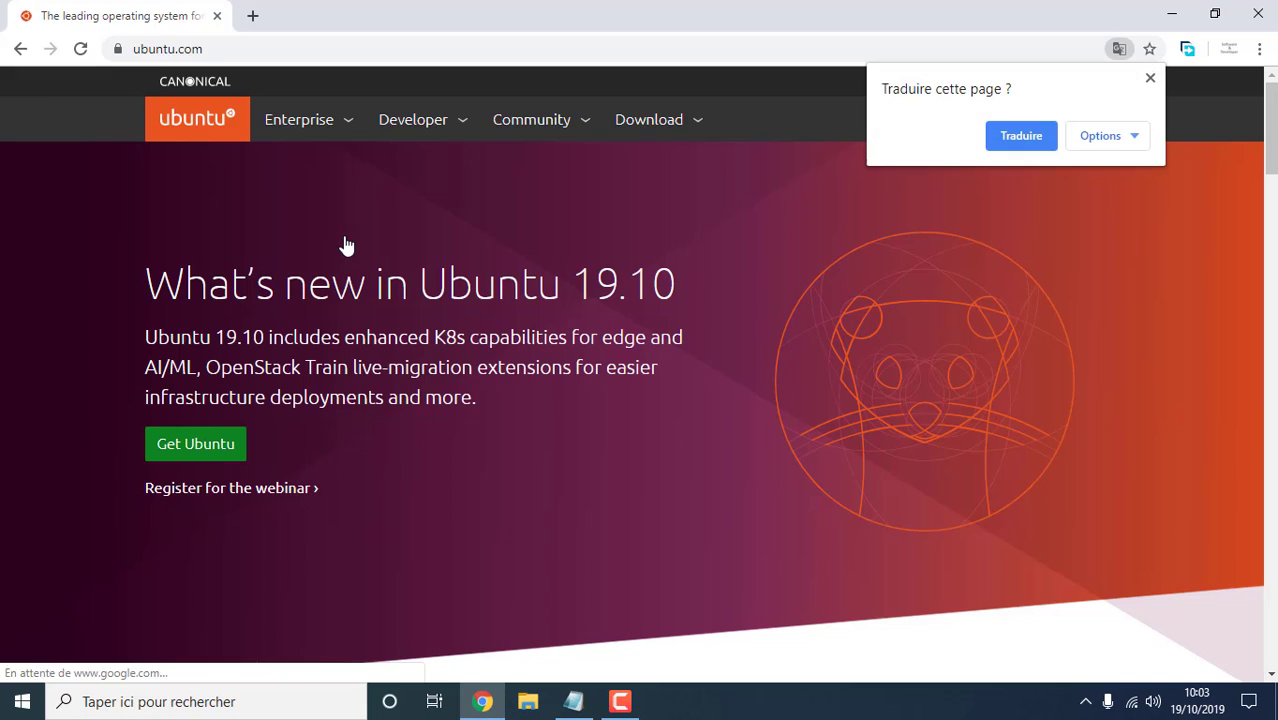
left_click(1149, 78)
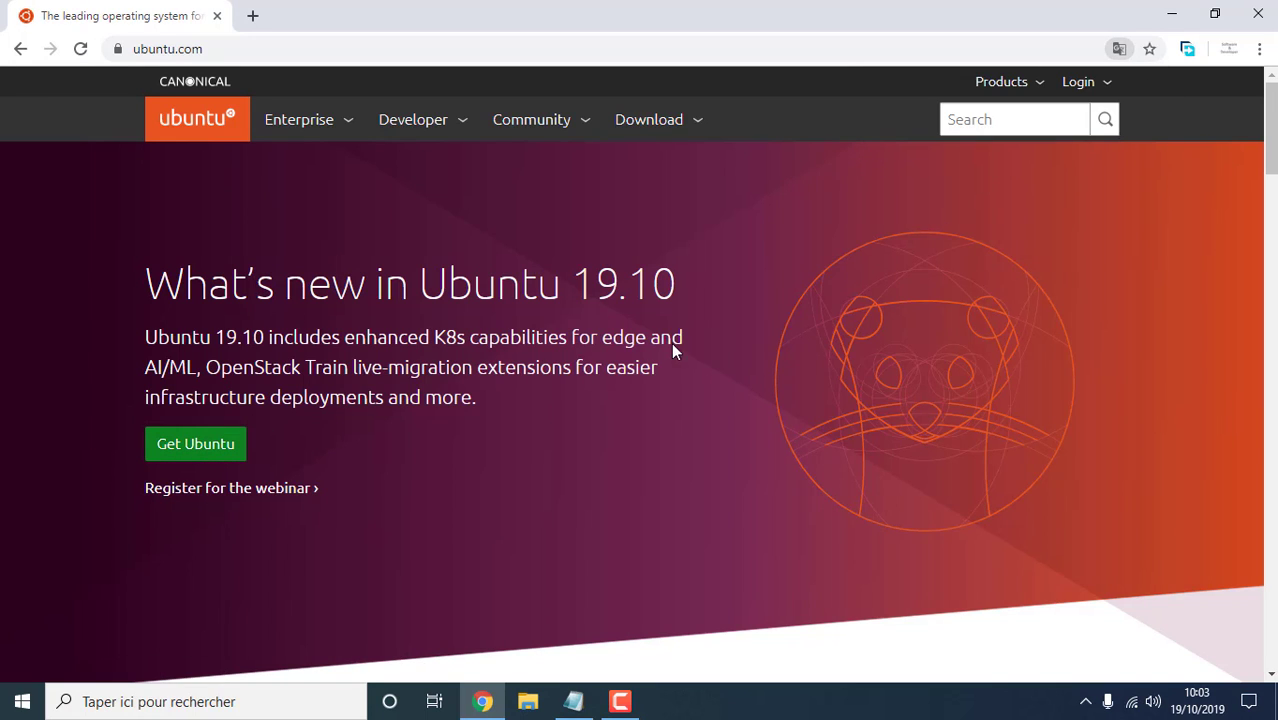
left_click(202, 445)
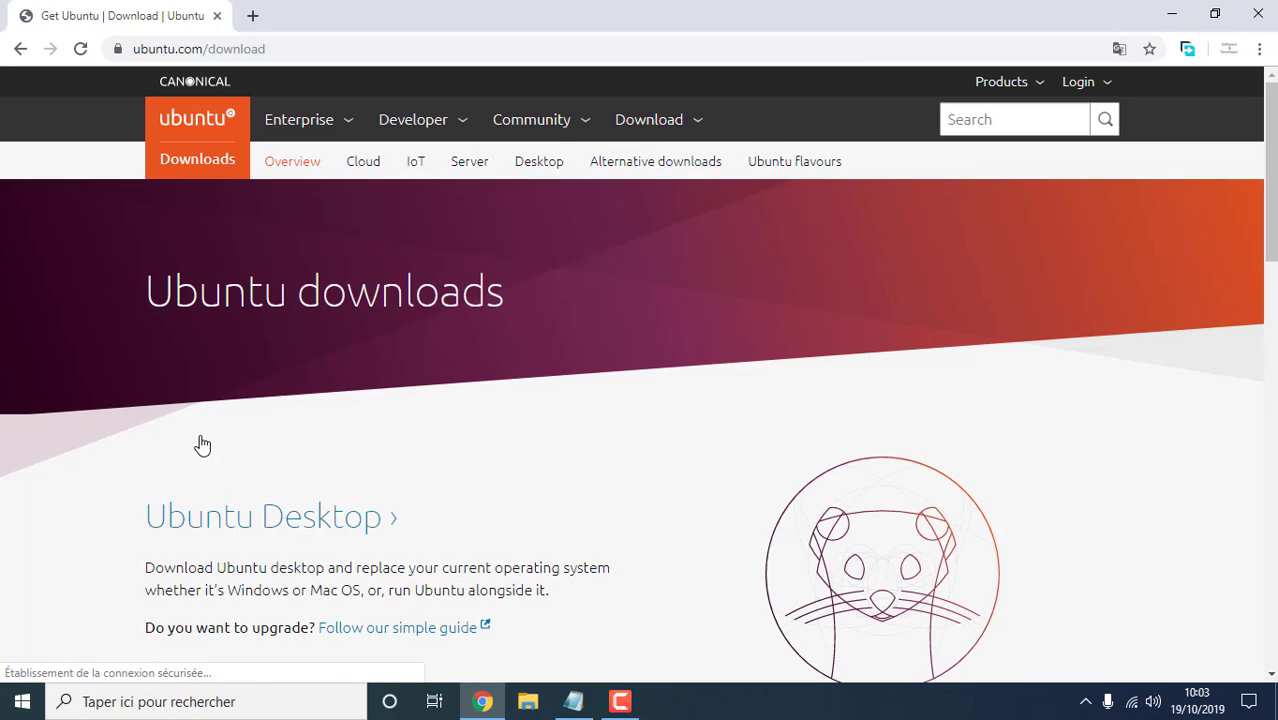
Download the Ubuntu 19.10 desktop ISO and confirm it in Free Download Manager
scroll(202, 443, "down", 2)
scroll(202, 443, "down", 5)
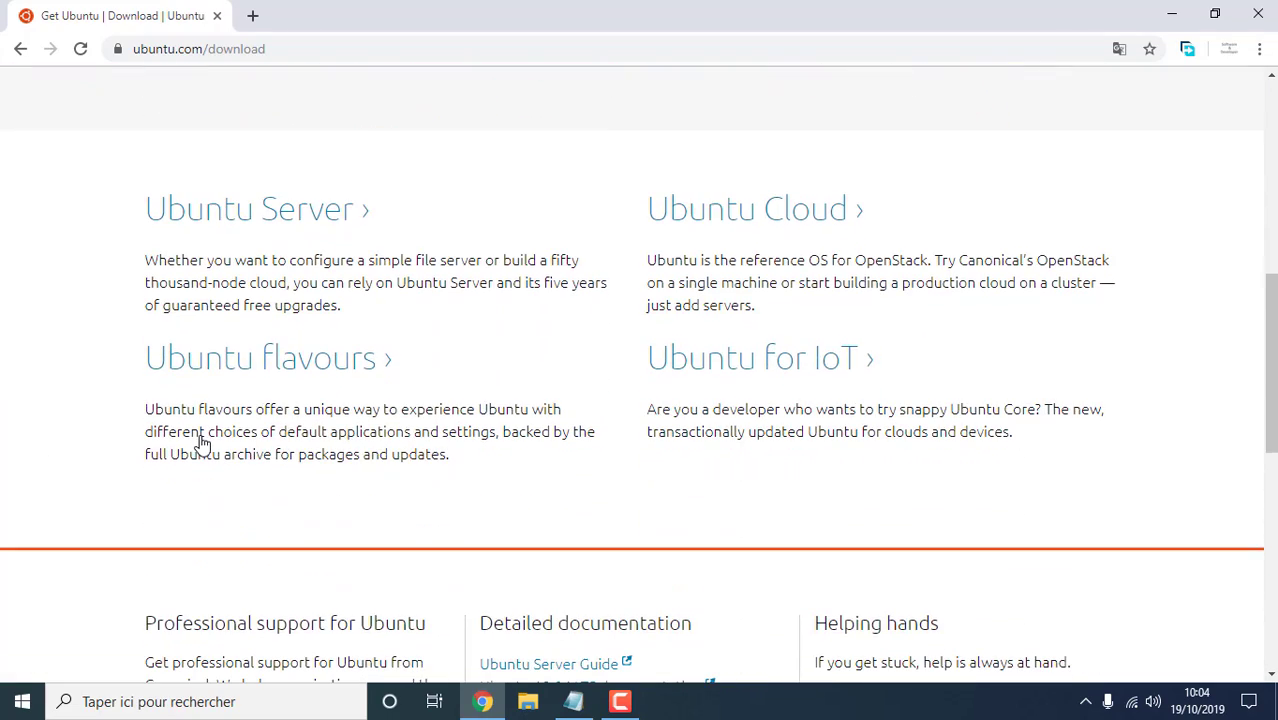
scroll(478, 391, "down", 7)
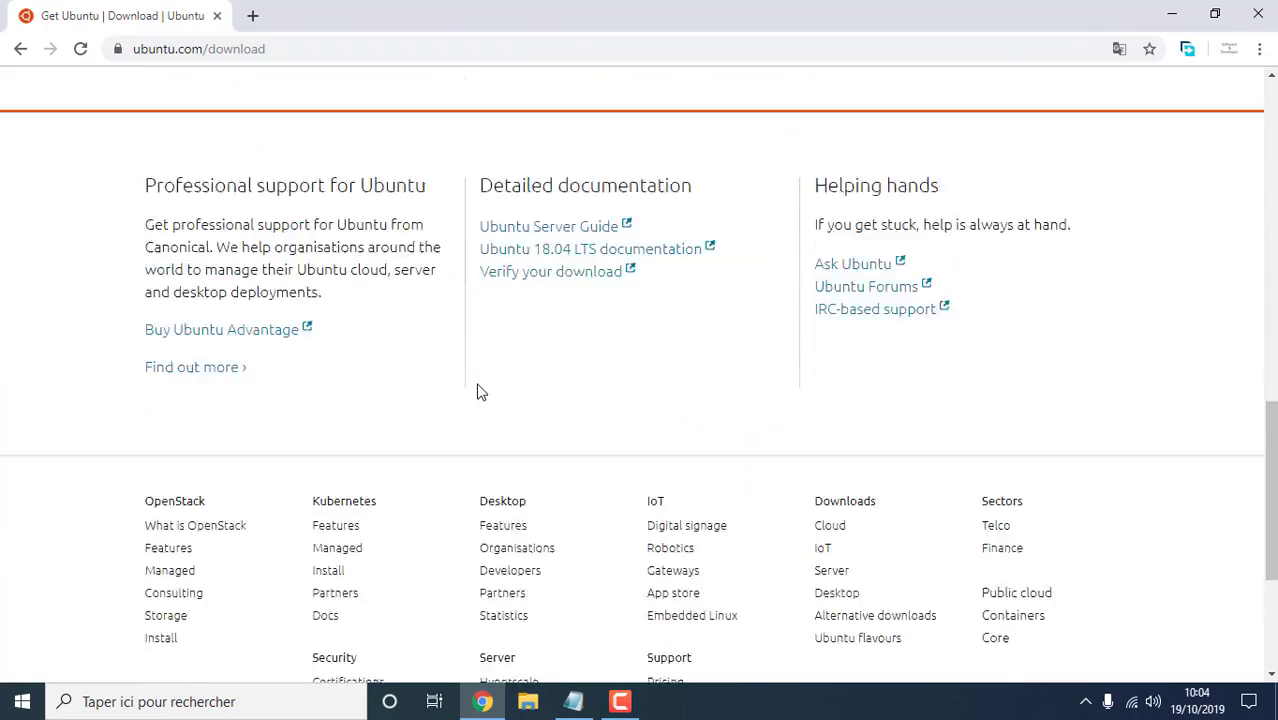
scroll(478, 391, "up", 15)
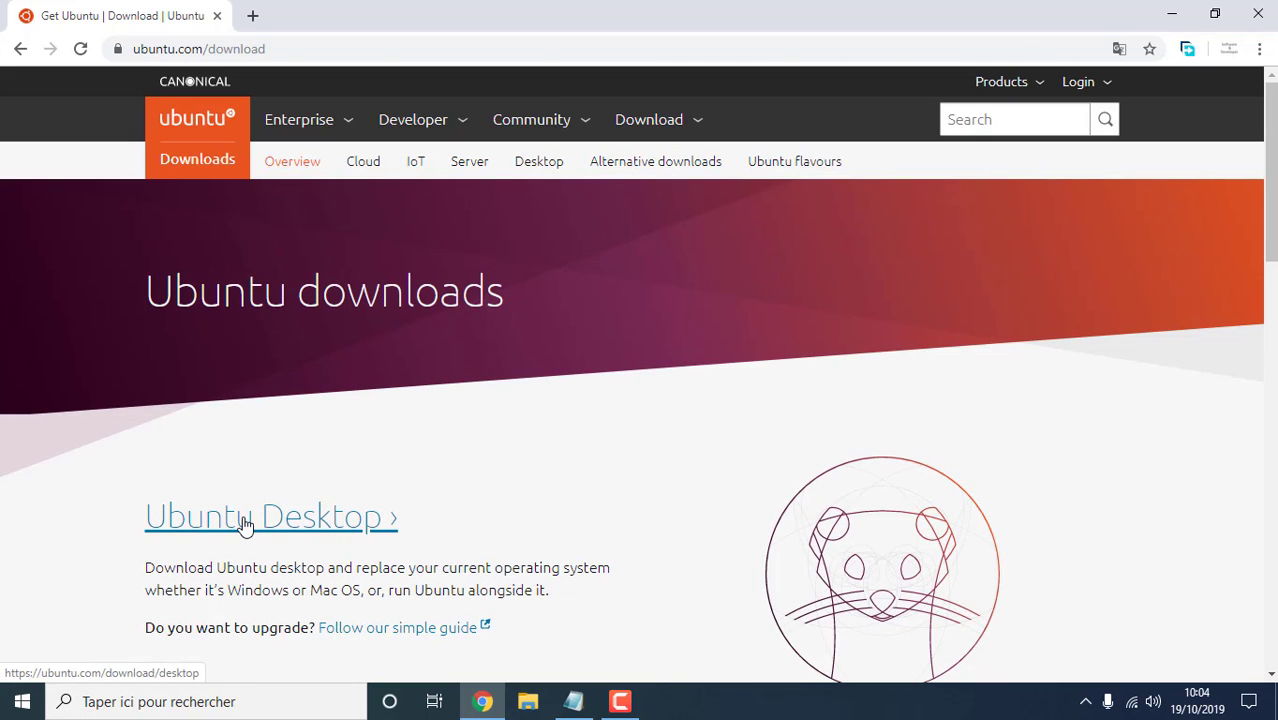
left_click(245, 525)
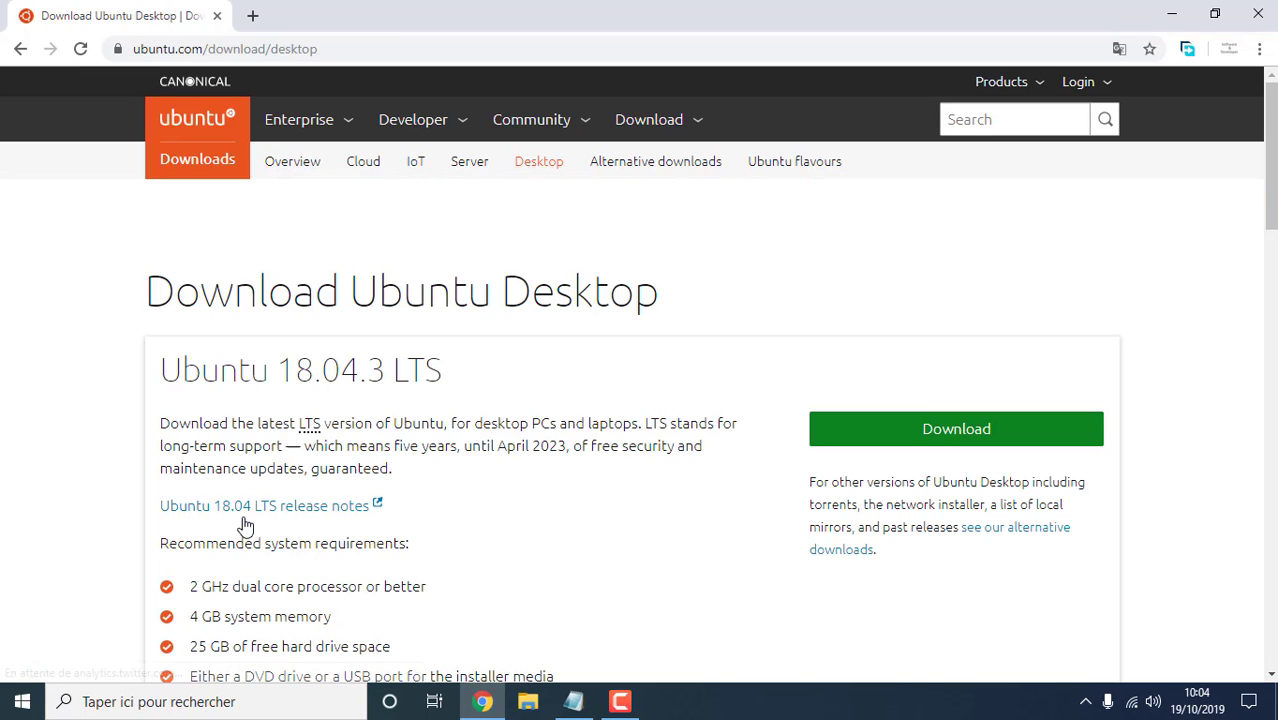
scroll(245, 527, "down", 1)
scroll(243, 527, "down", 3)
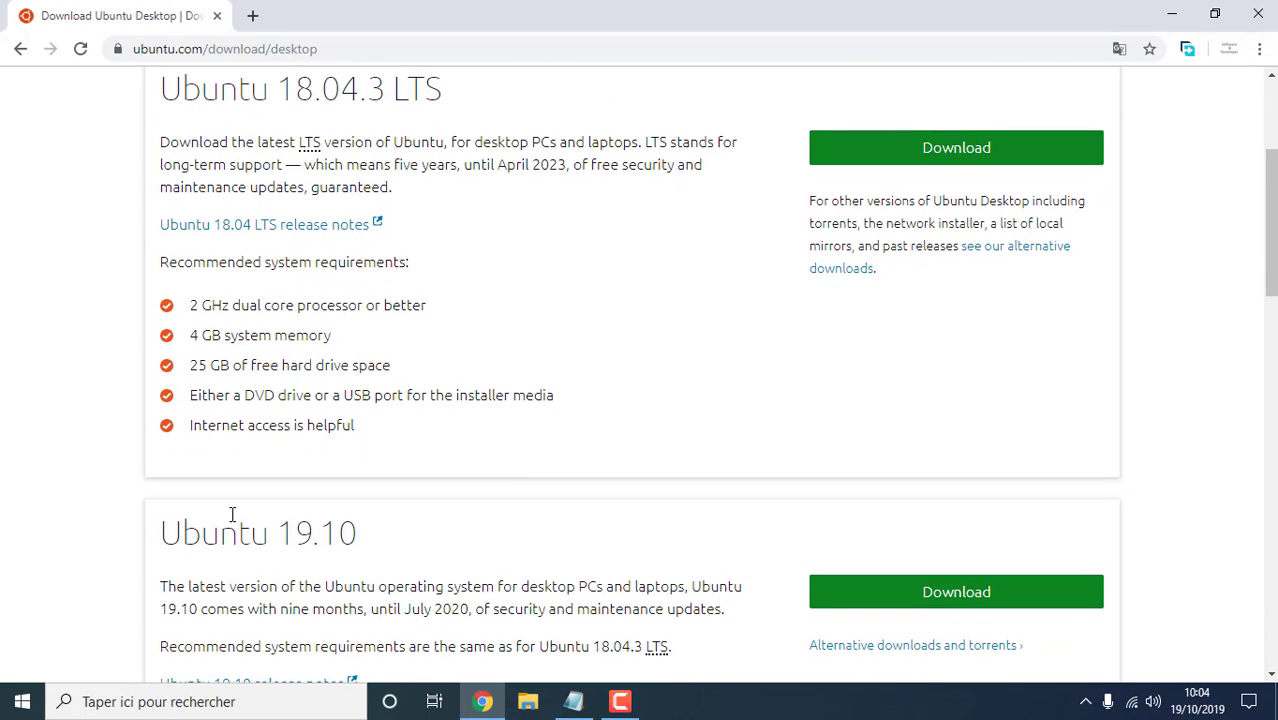
scroll(237, 516, "down", 2)
left_click(896, 320)
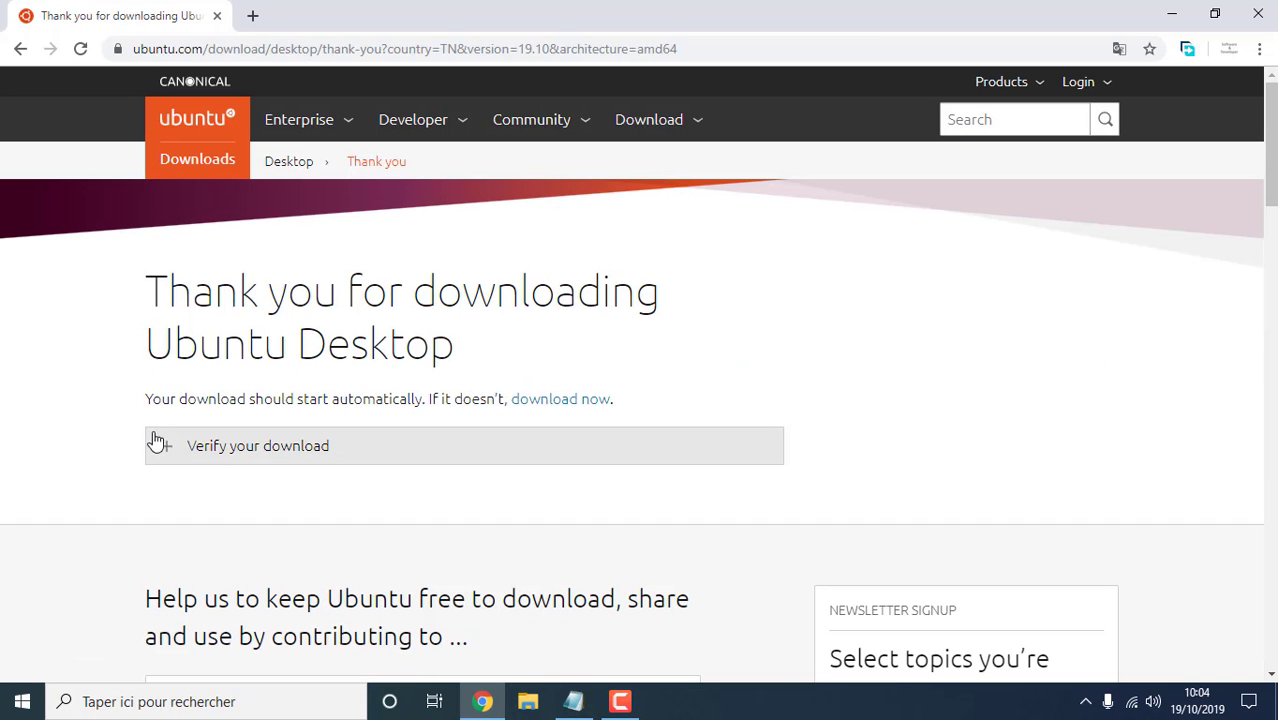
left_click(160, 446)
scroll(153, 478, "down", 5)
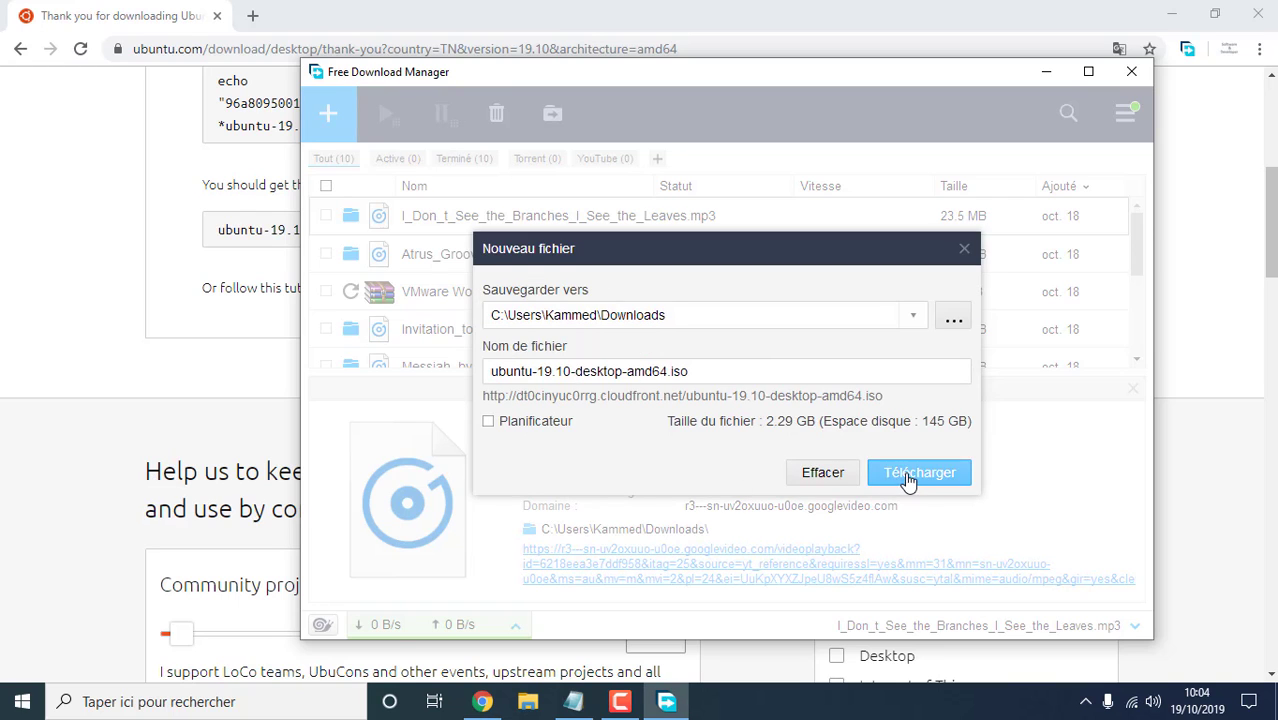
left_click(907, 474)
Add notes about choosing the version and taking the latest one
left_click(573, 701)
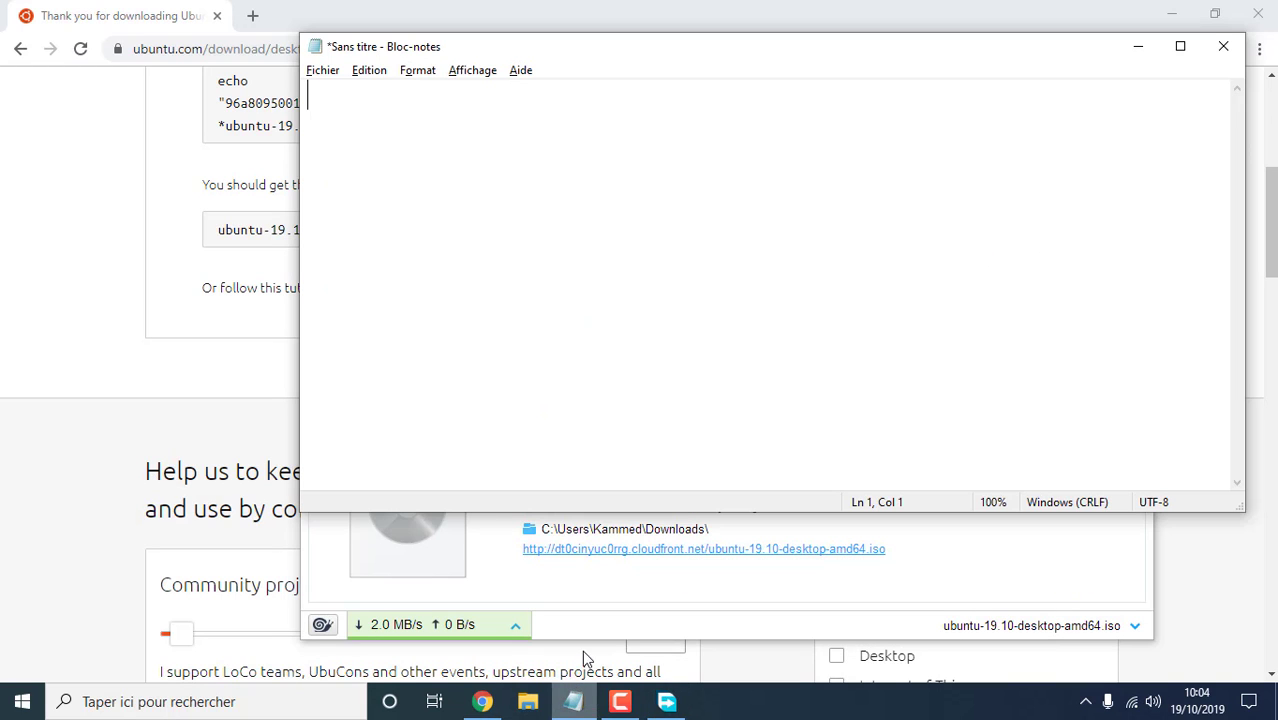
type("you n")
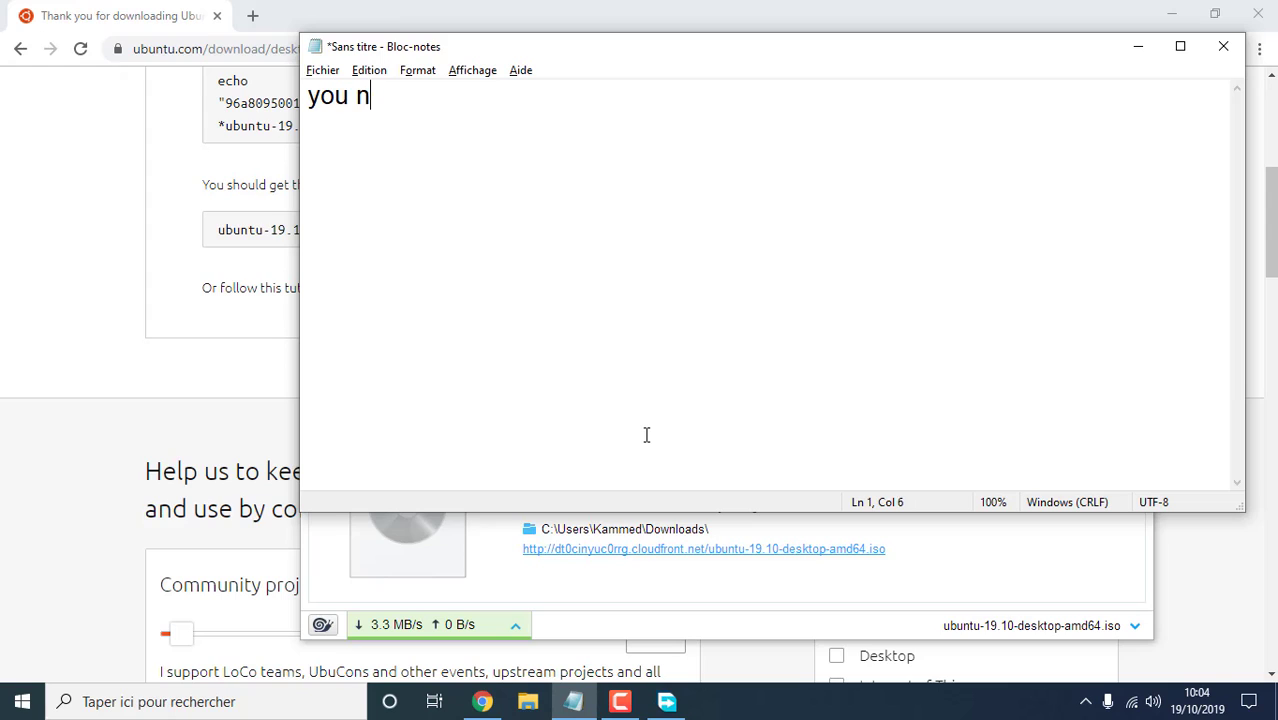
type("eed to chose the ")
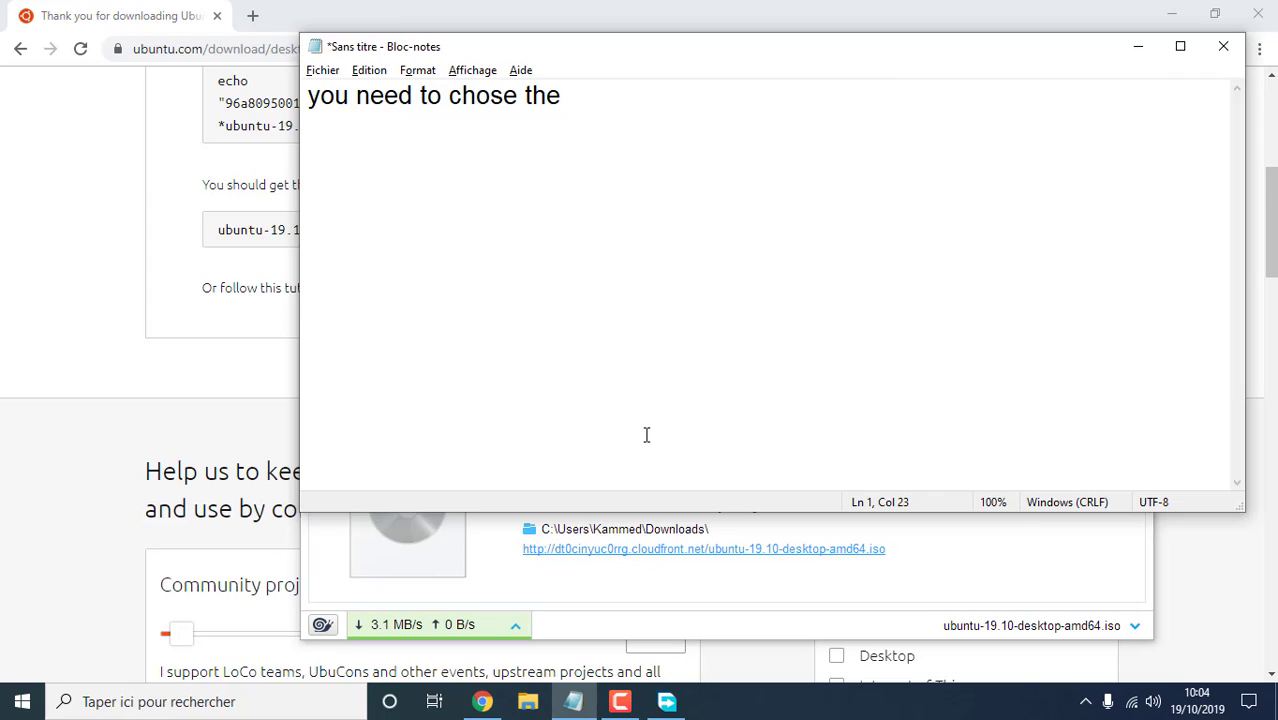
type("Ex")
key("BackSpace")
key("BackSpace")
type("Version")
key("Return")
type("F")
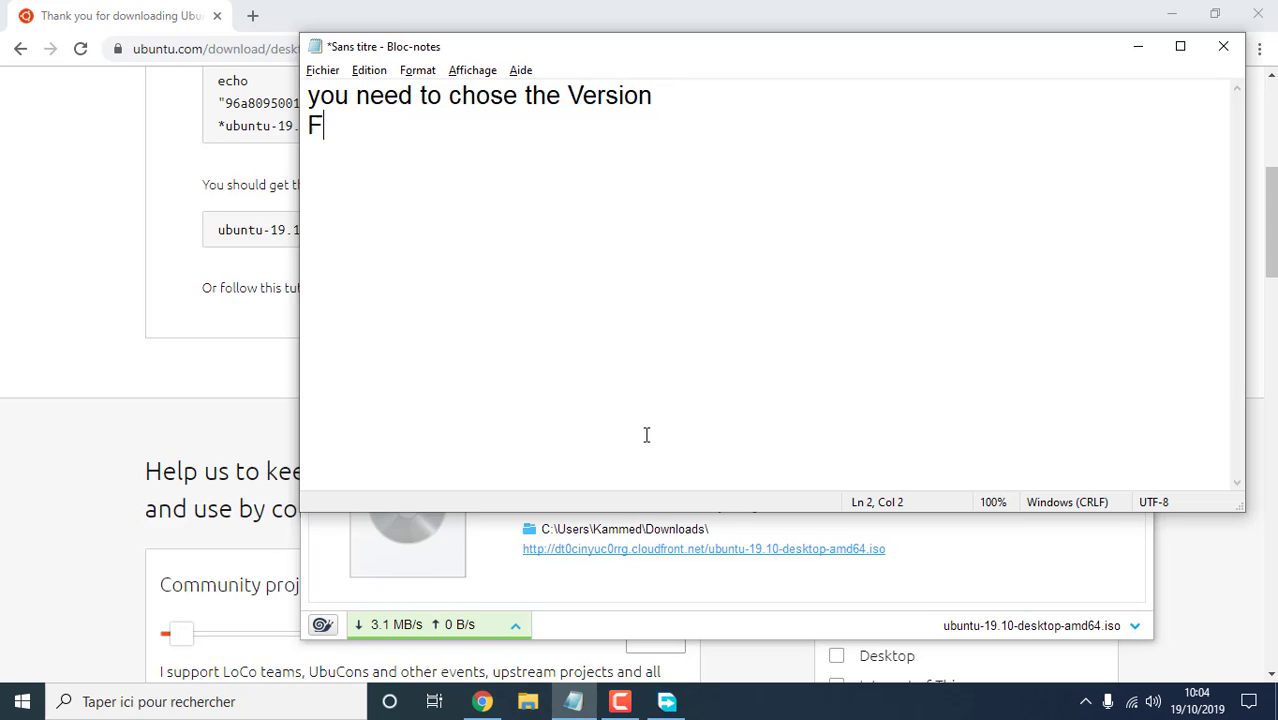
type("or us we")
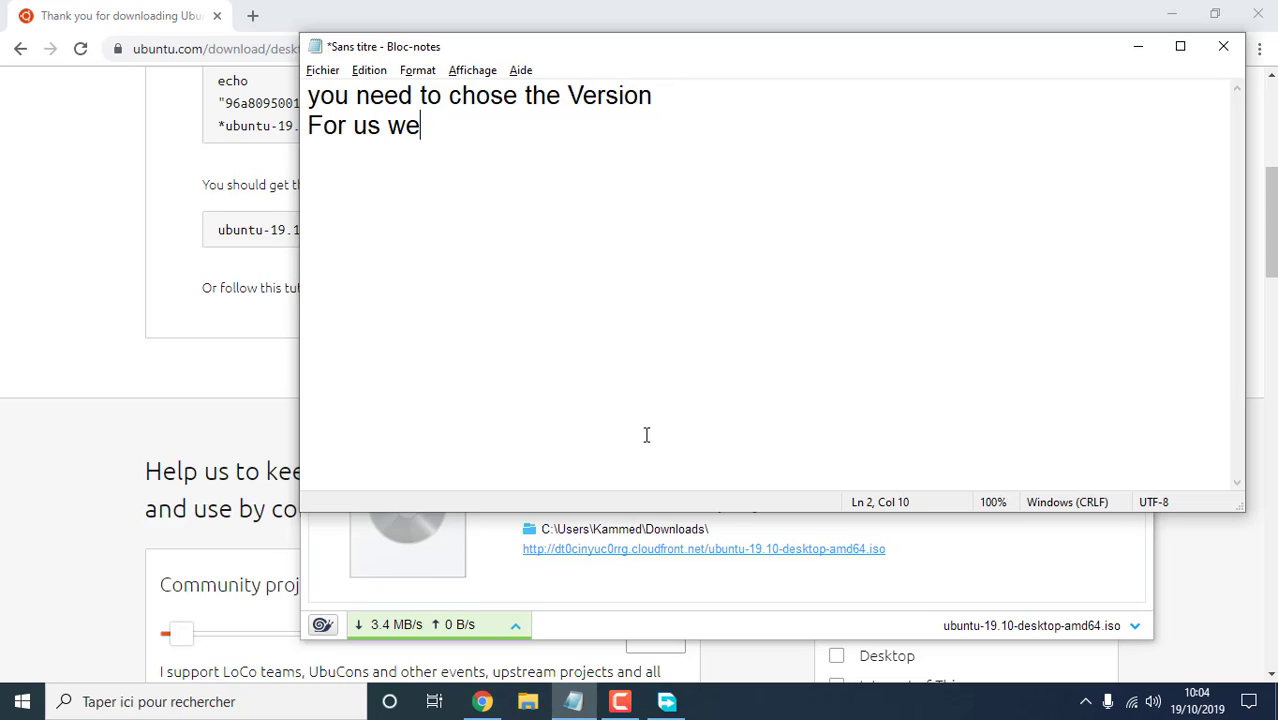
type(" will take the la")
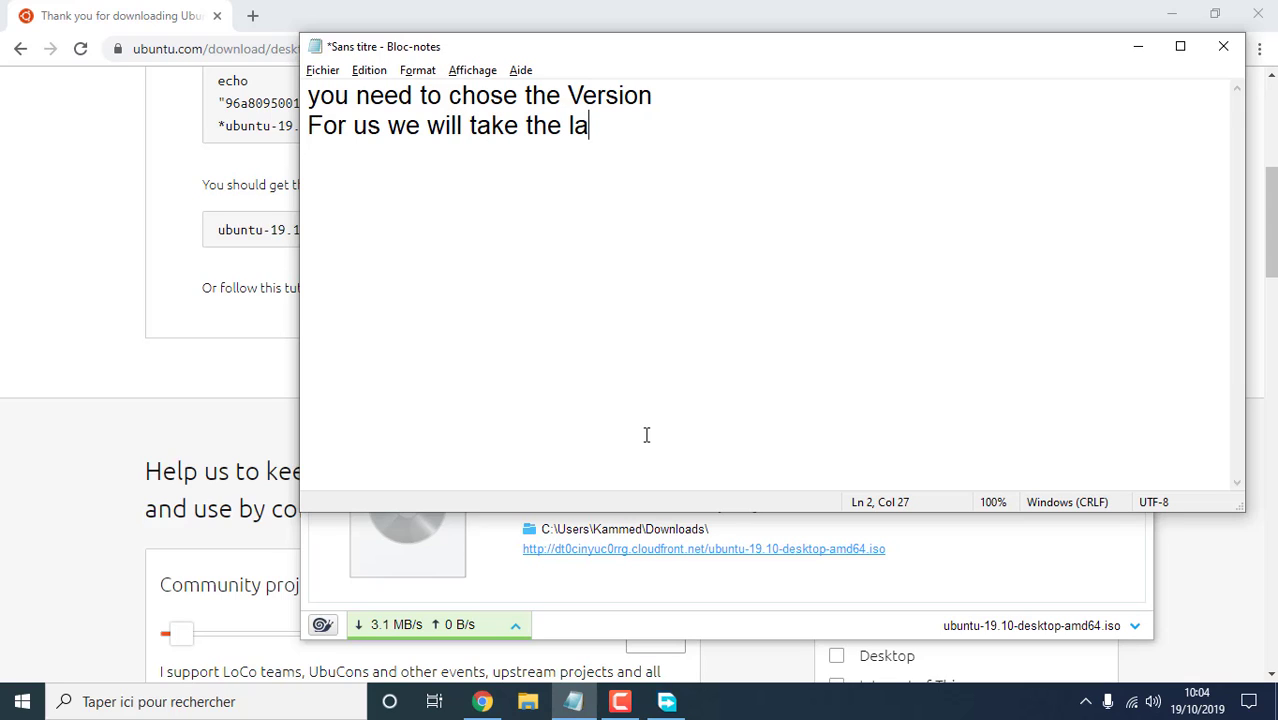
type("stest")
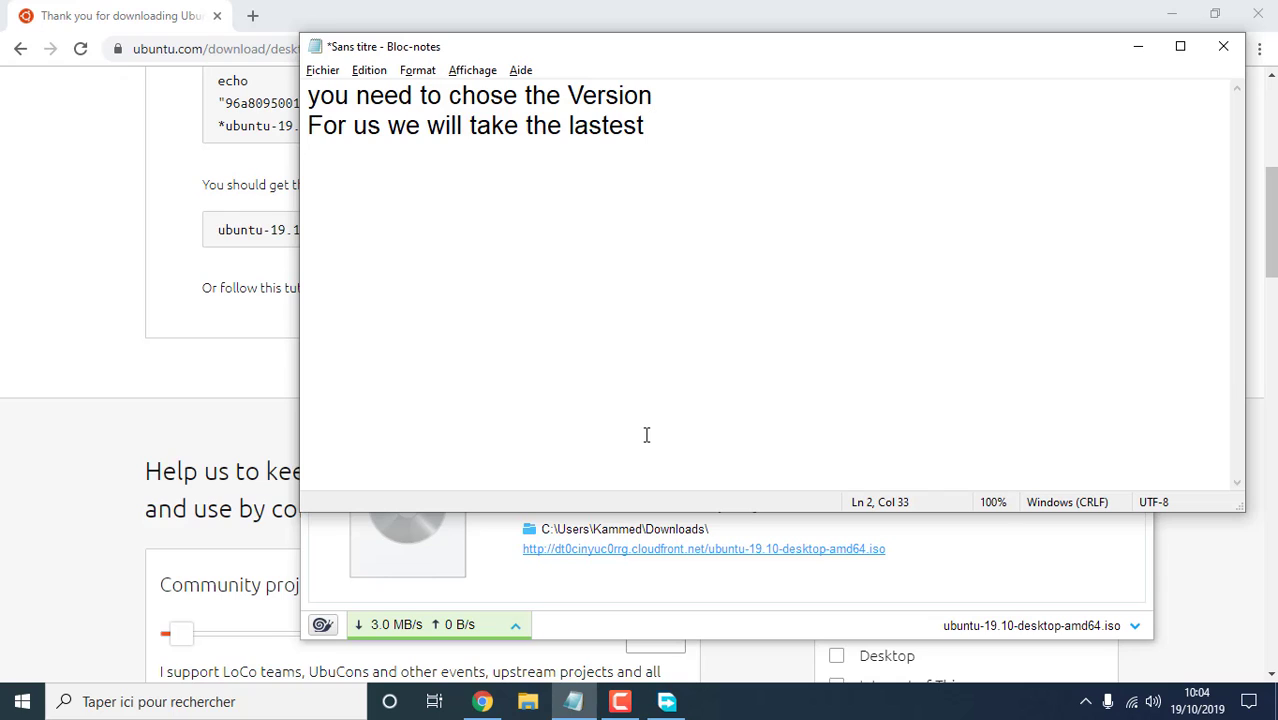
Clear the note and return to the download progress in Free Download Manager
key("ctrl+a")
key("BackSpace")
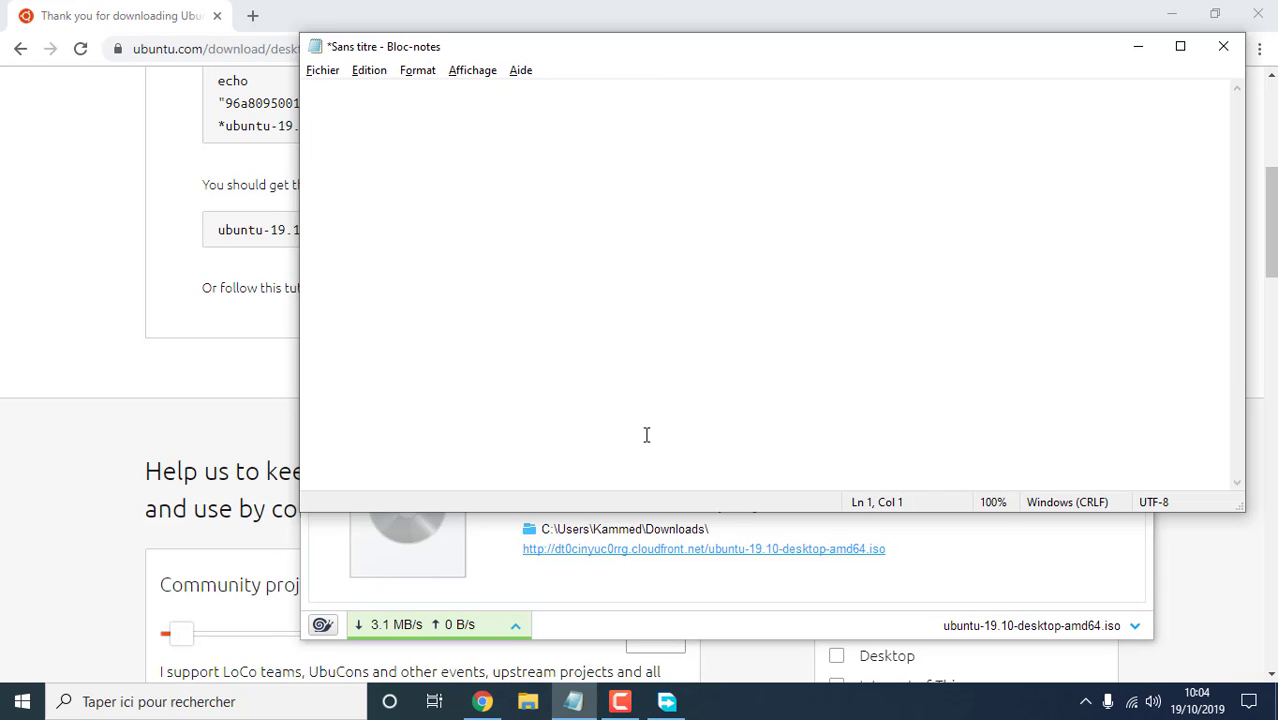
key("alt+Tab")
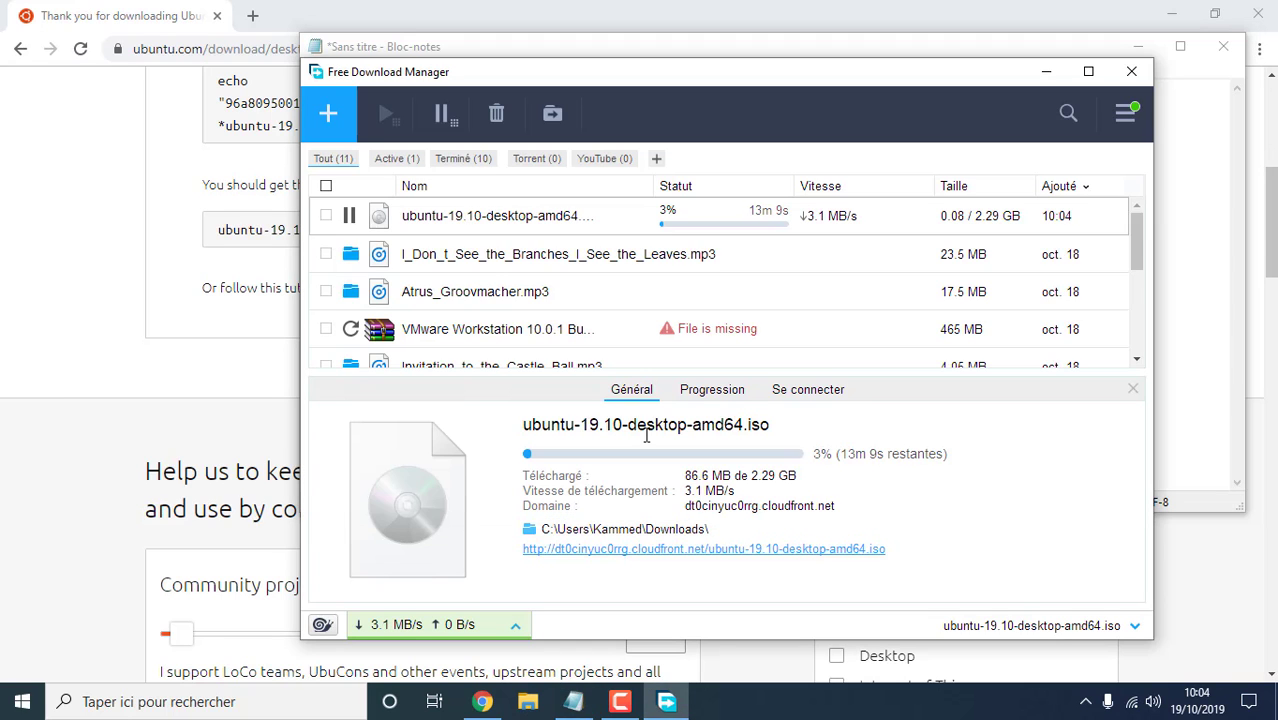
Move the Free Download Manager window left while the Ubuntu ISO finishes downloading
mouse_move(811, 222)
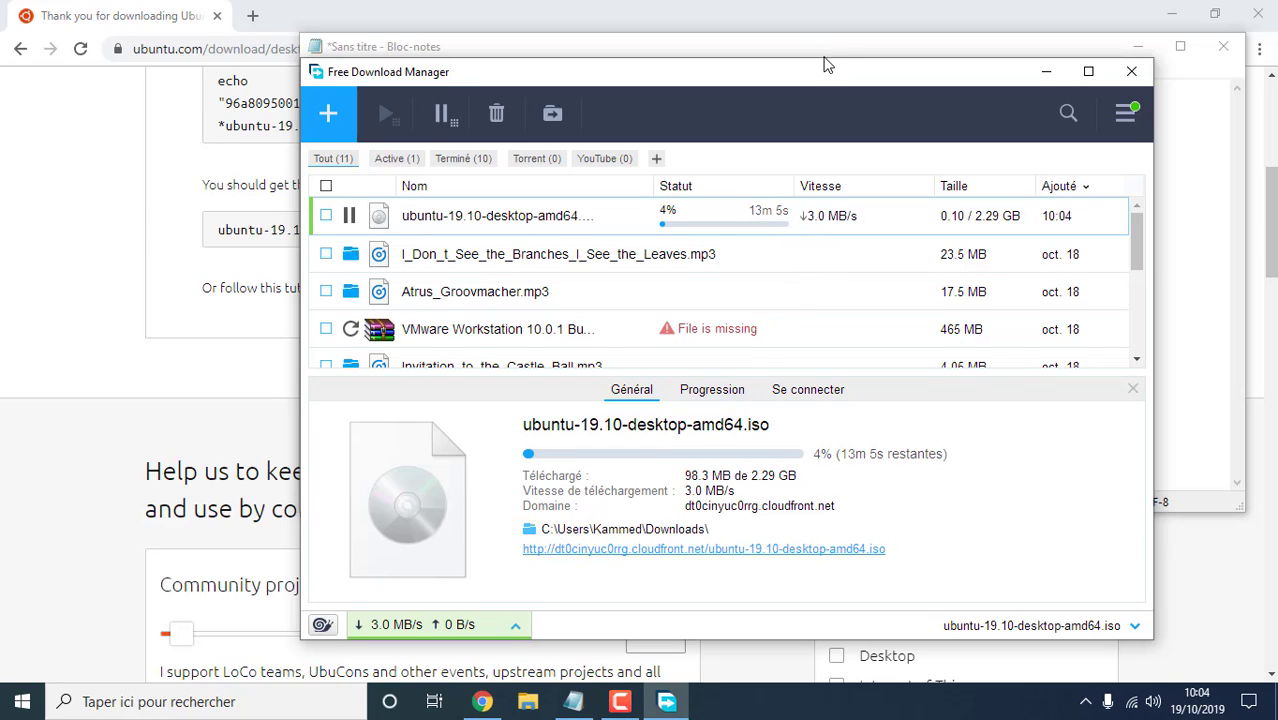
left_click_drag(789, 75, 530, 100)
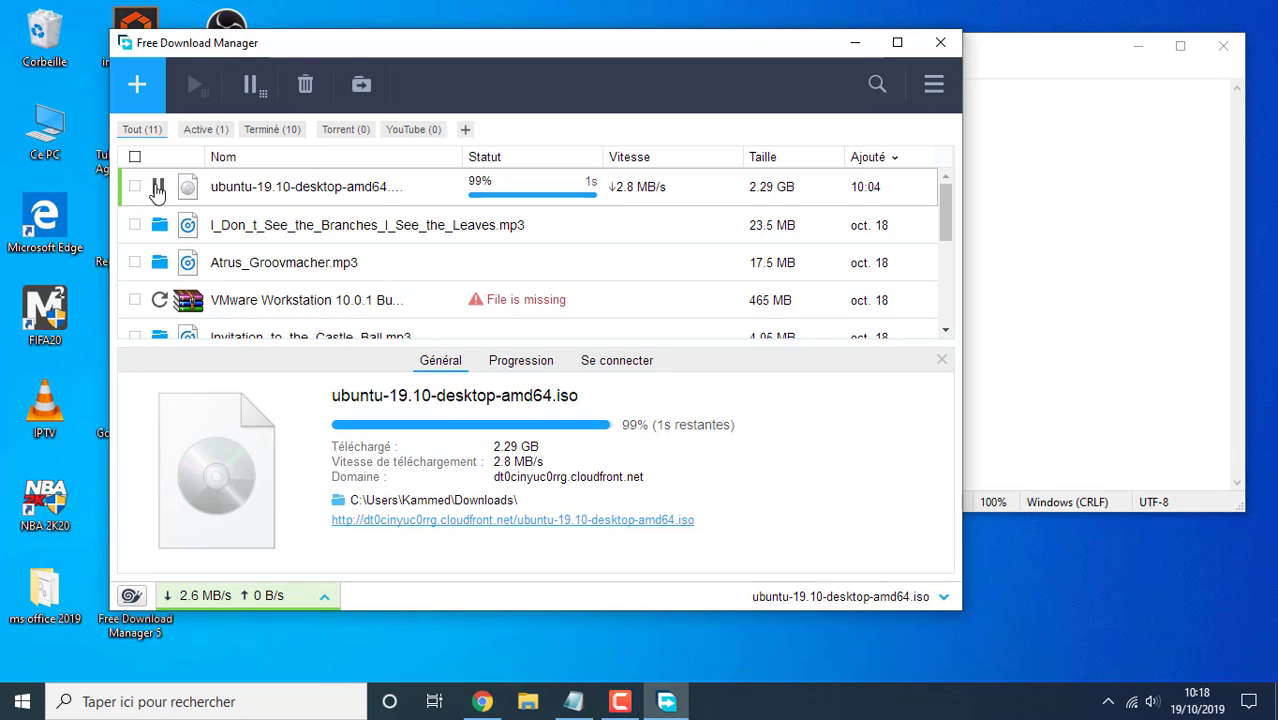
Note 'Open Vmware', then launch VMware Workstation from Start search and maximize it
key("alt+Tab")
type("Open")
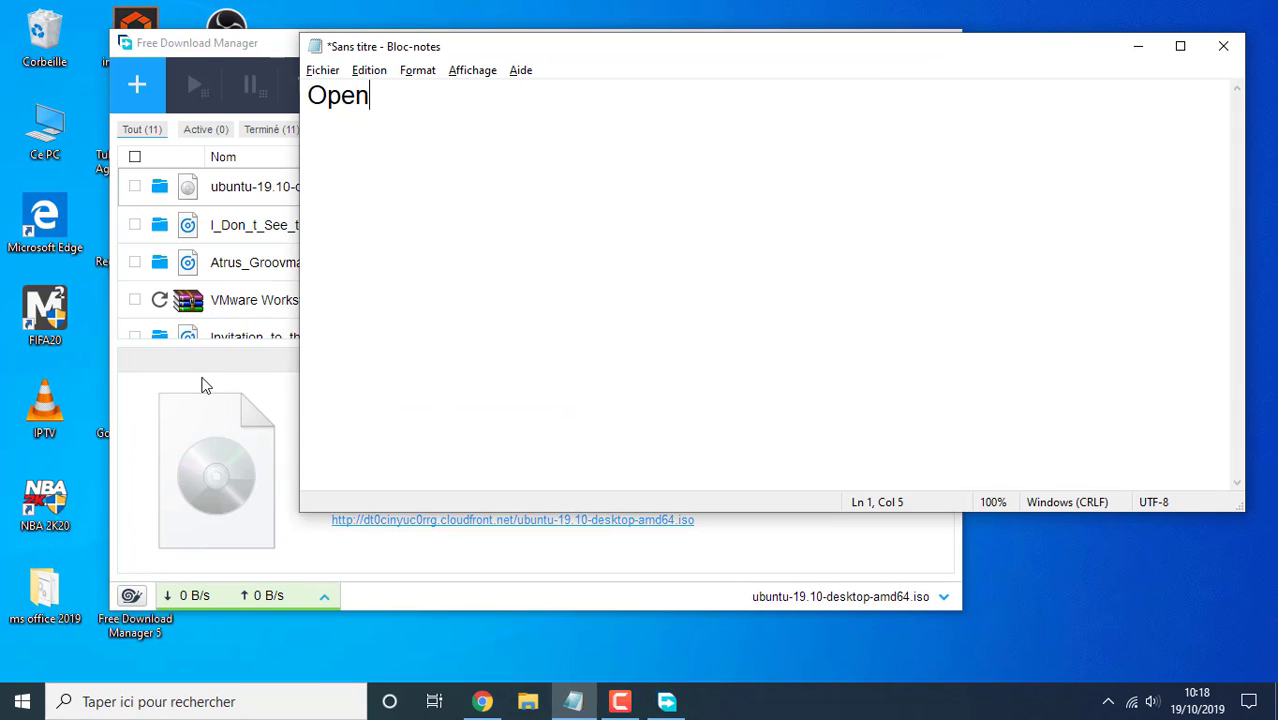
type(" Vmware")
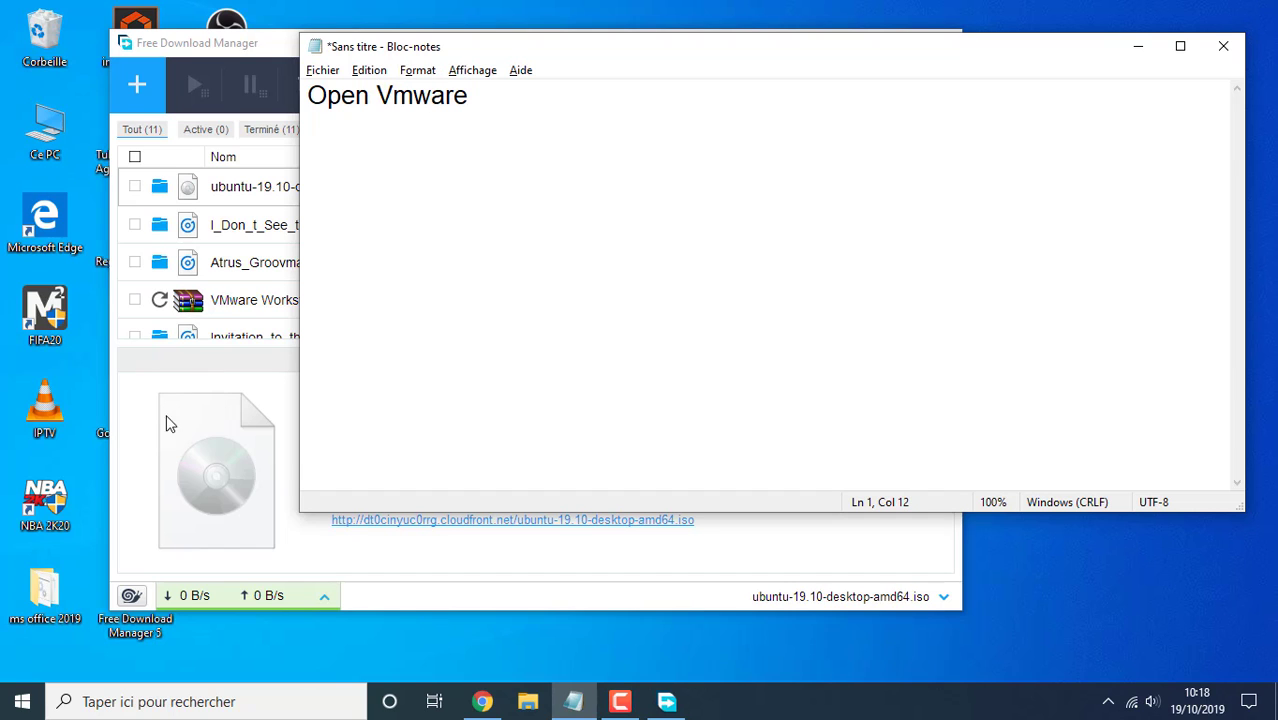
key("super")
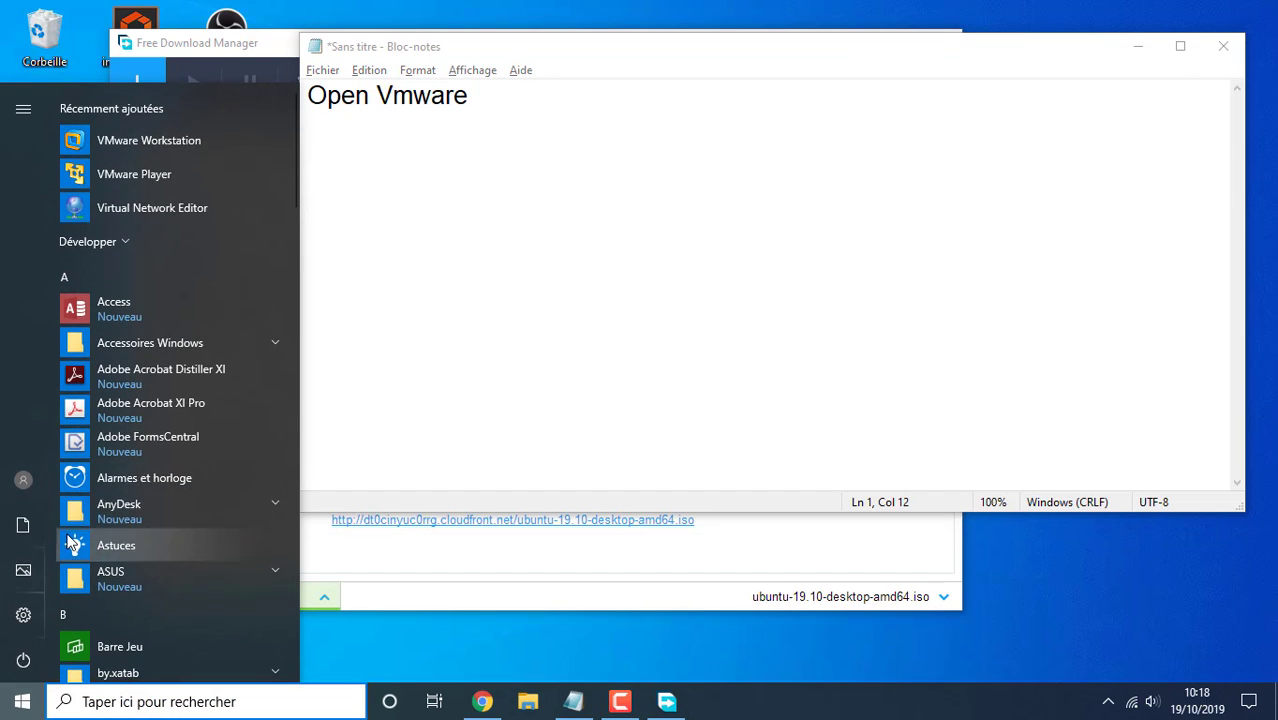
type("vm")
key("Return")
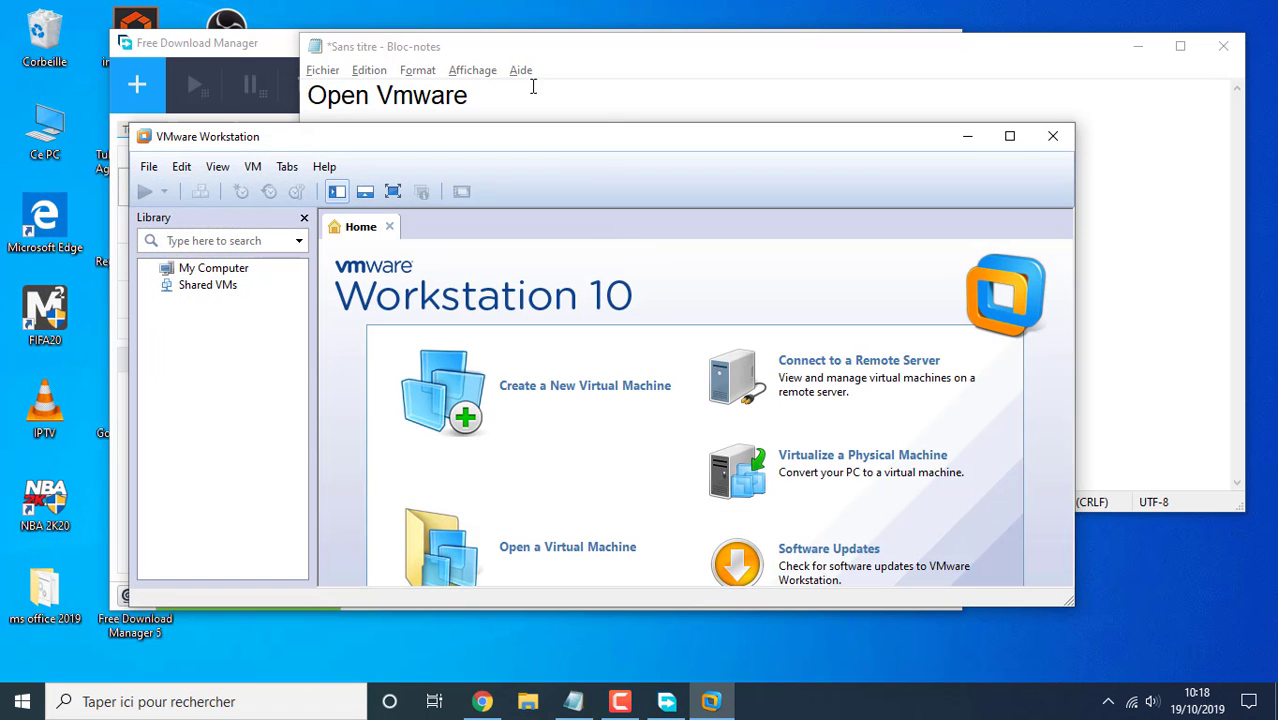
double_click(322, 134)
Add the note line 'Create a new machine' and return to VMware Workstation
key("alt+Tab")
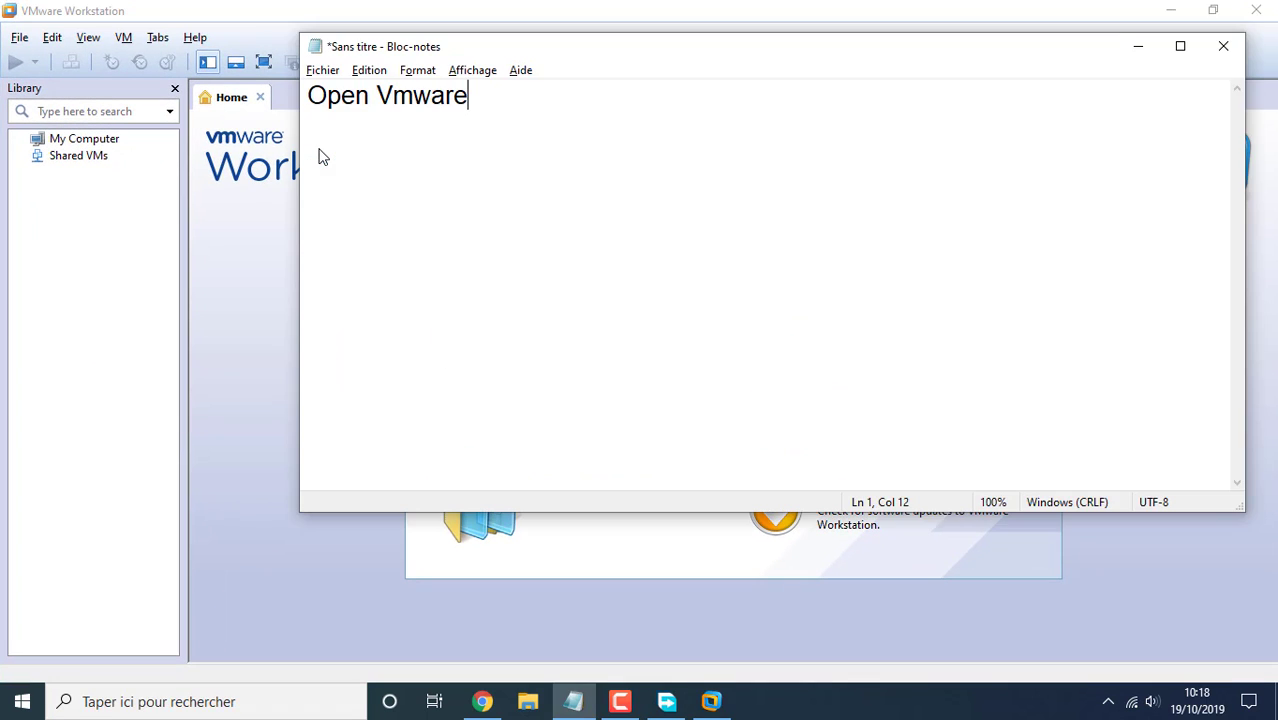
key("Return")
key("alt+Tab")
key("alt+Tab")
key("alt+Tab")
key("alt+Tab")
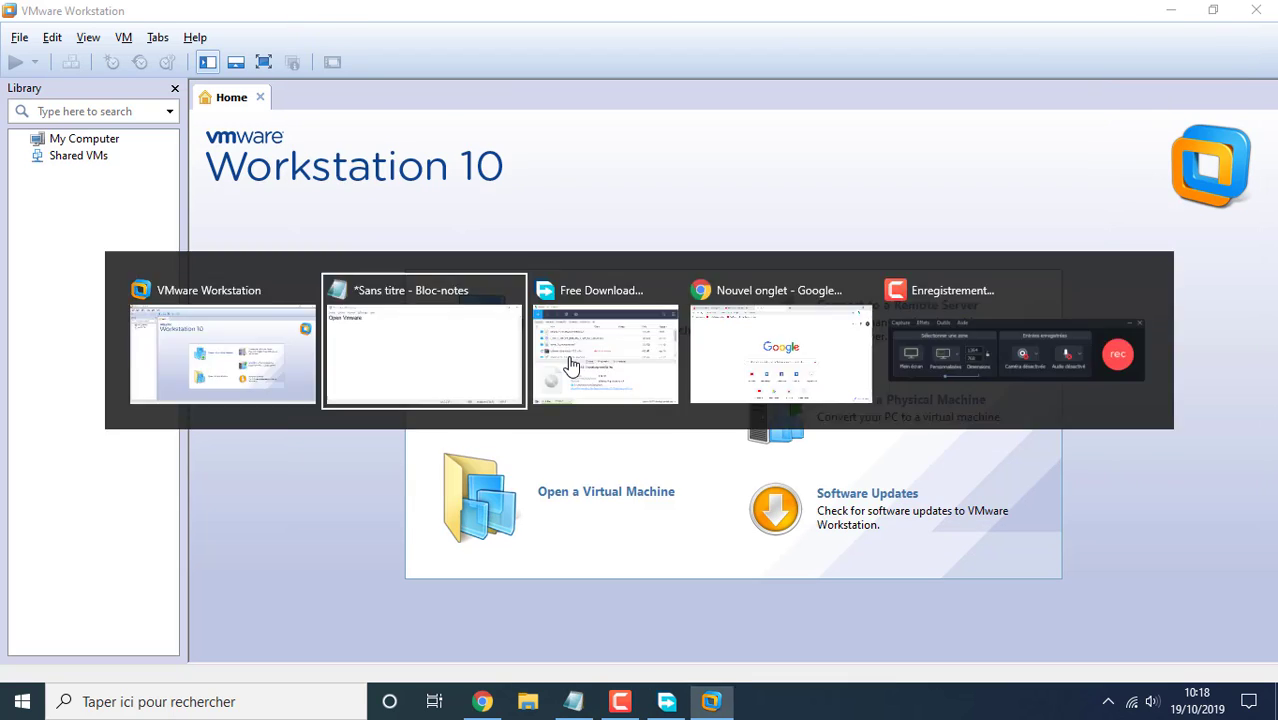
type("Create ")
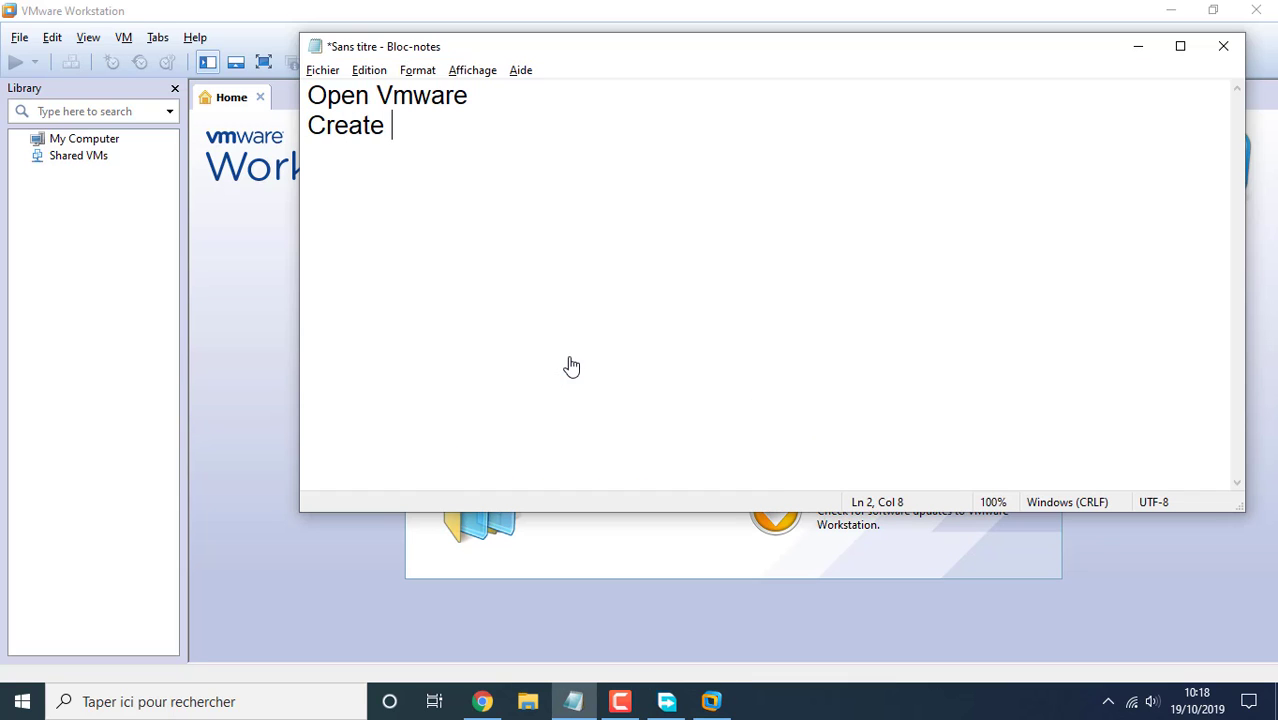
type("a new machi")
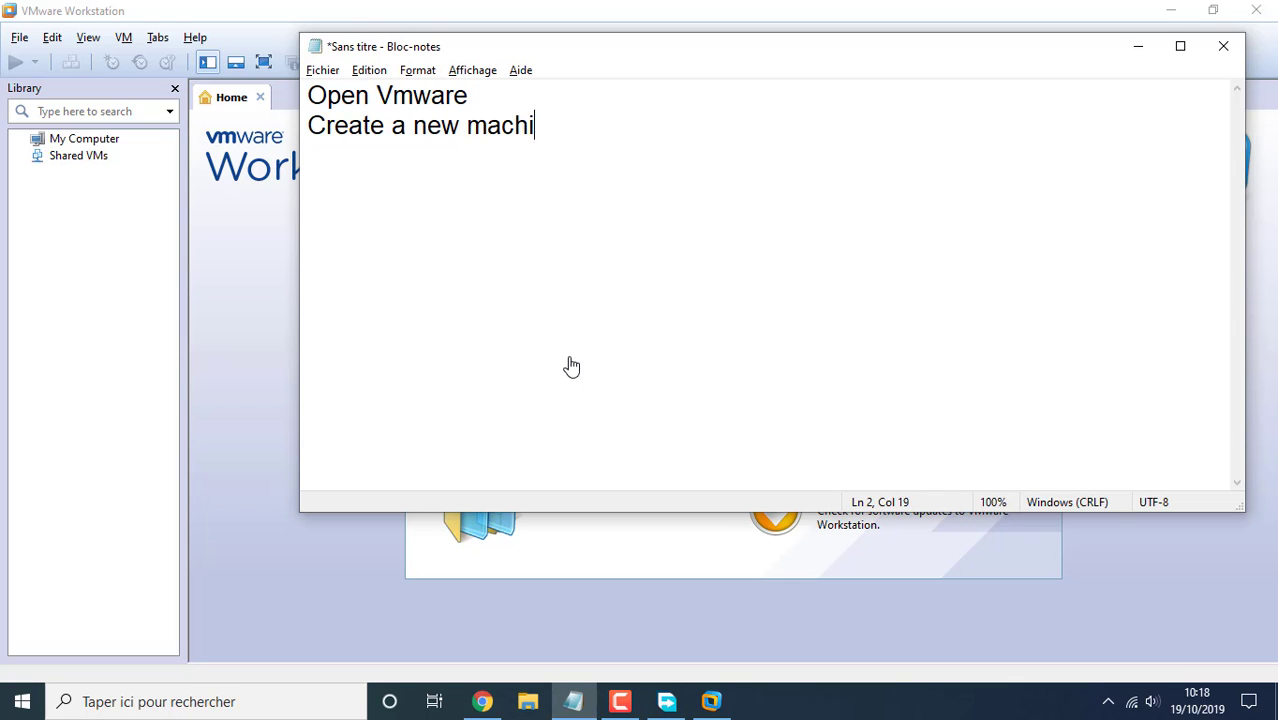
type("ne")
key("alt+Tab")
Create a Typical virtual machine using ubuntu-19.10-desktop-amd64 ISO from Téléchargements as the installer disc
left_click(574, 366)
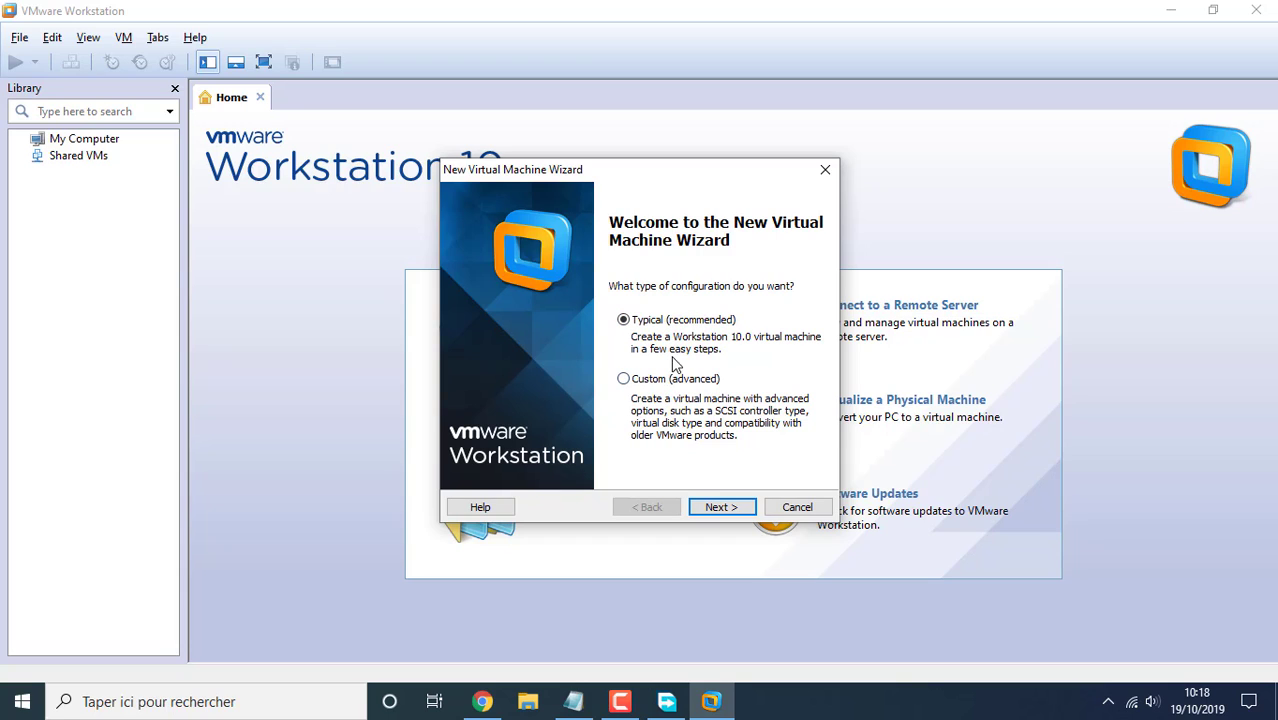
left_click(717, 508)
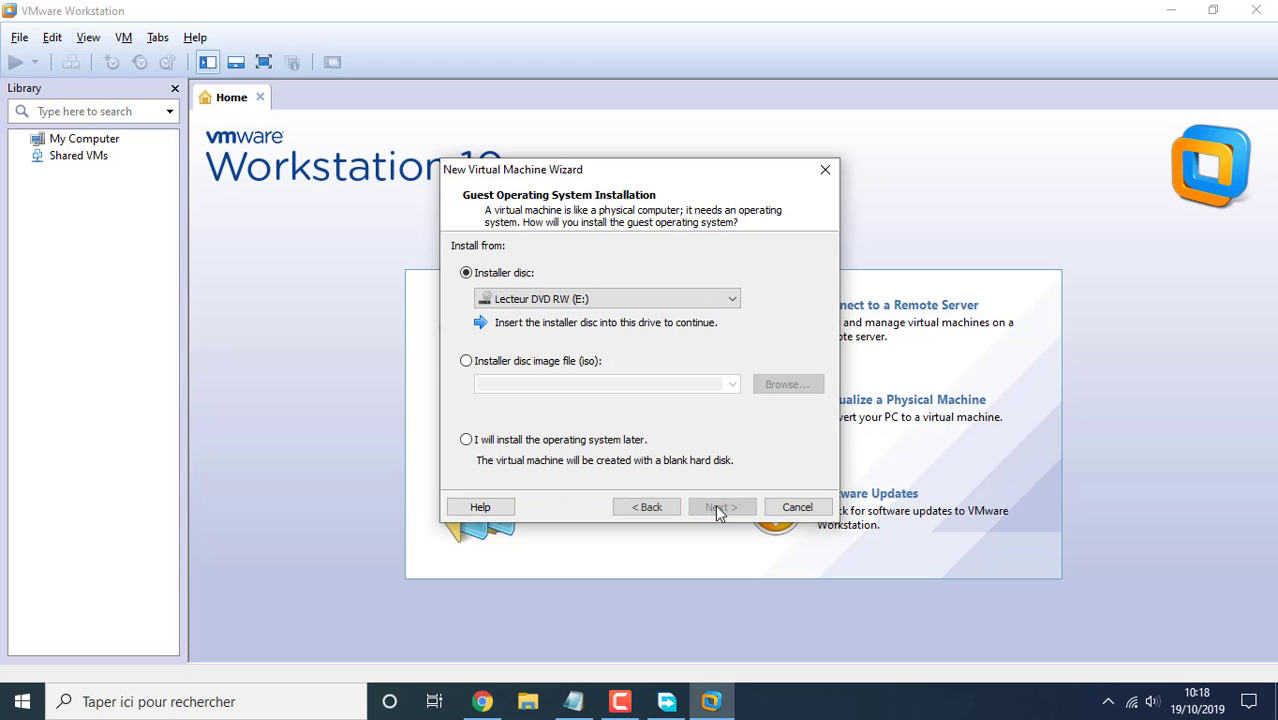
left_click(467, 360)
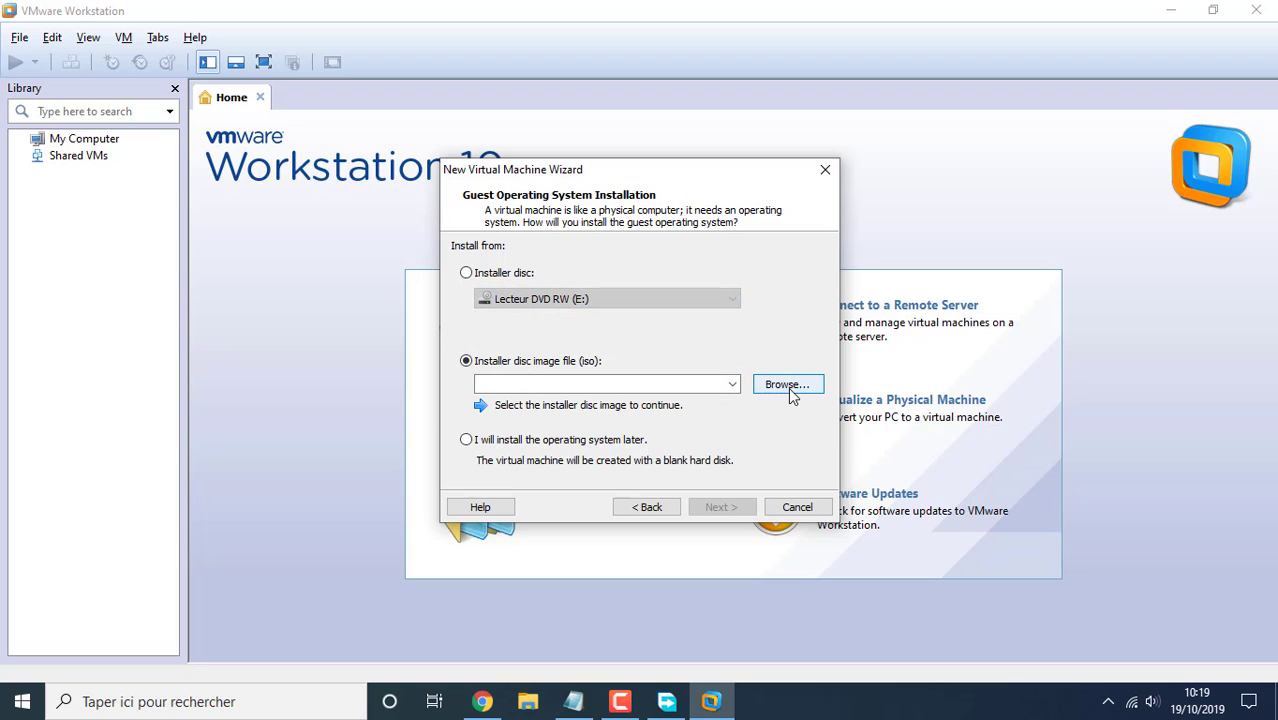
left_click(789, 393)
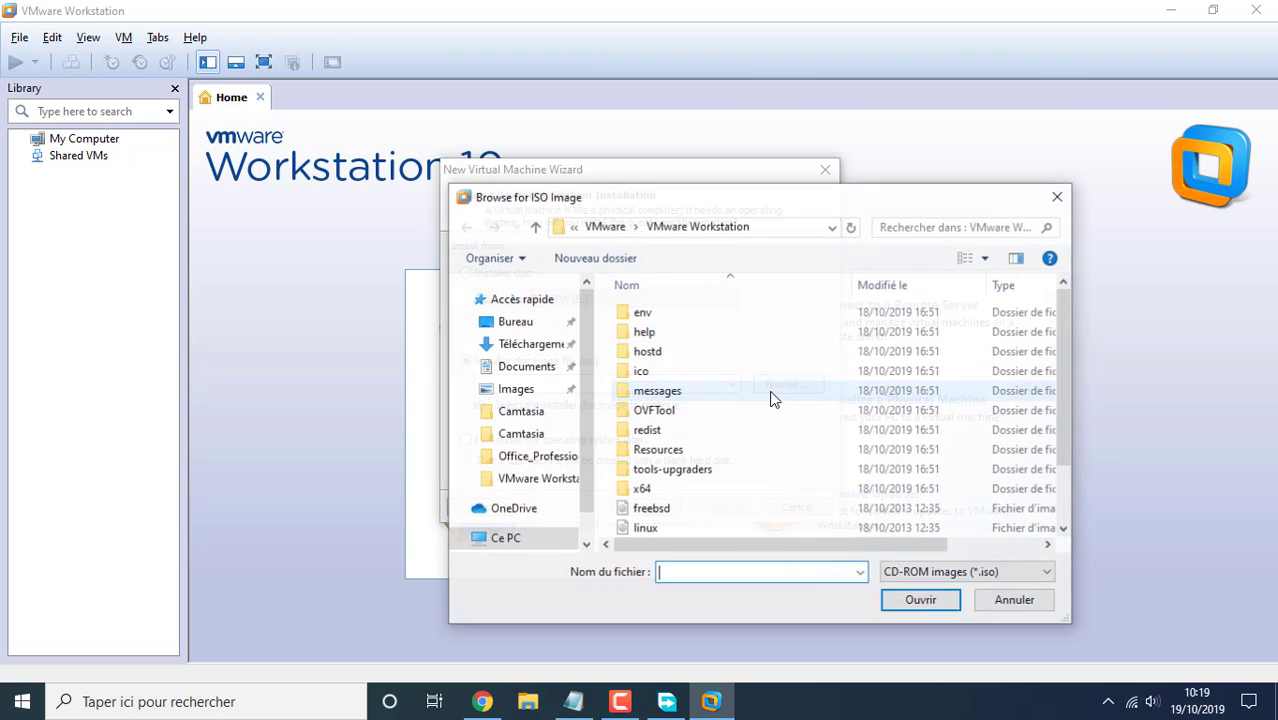
left_click(518, 346)
left_click(692, 340)
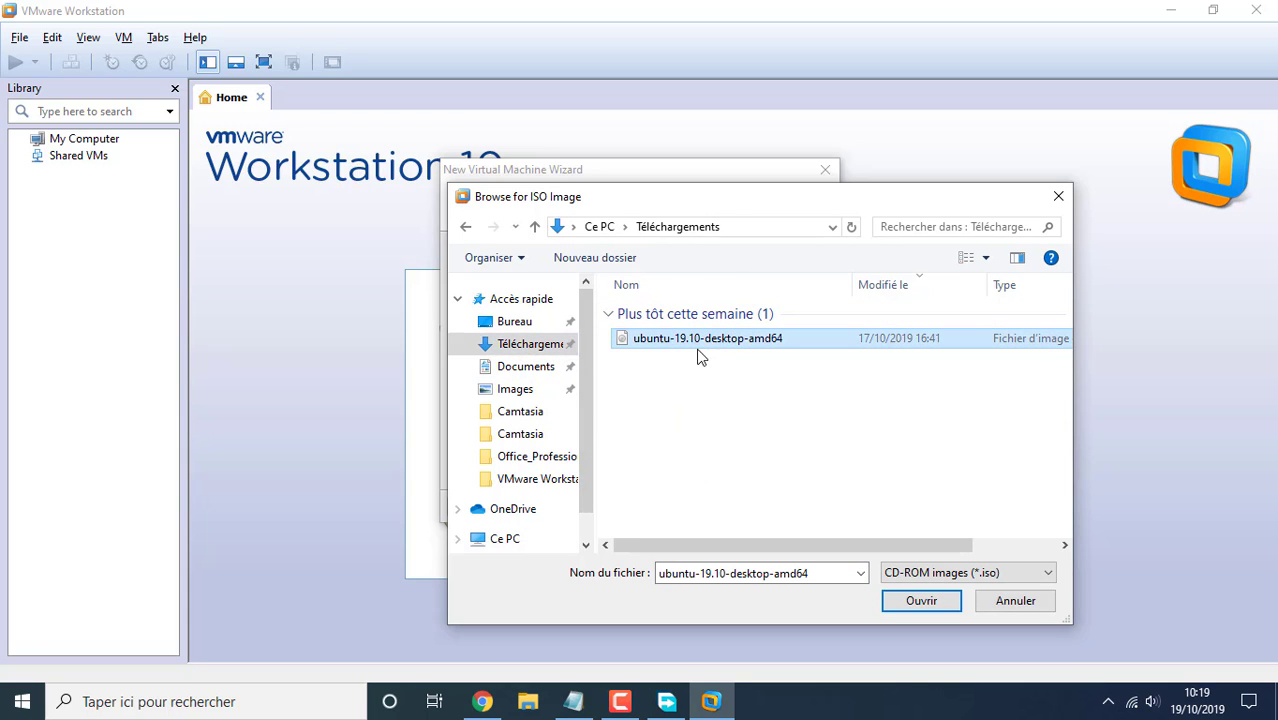
left_click(920, 601)
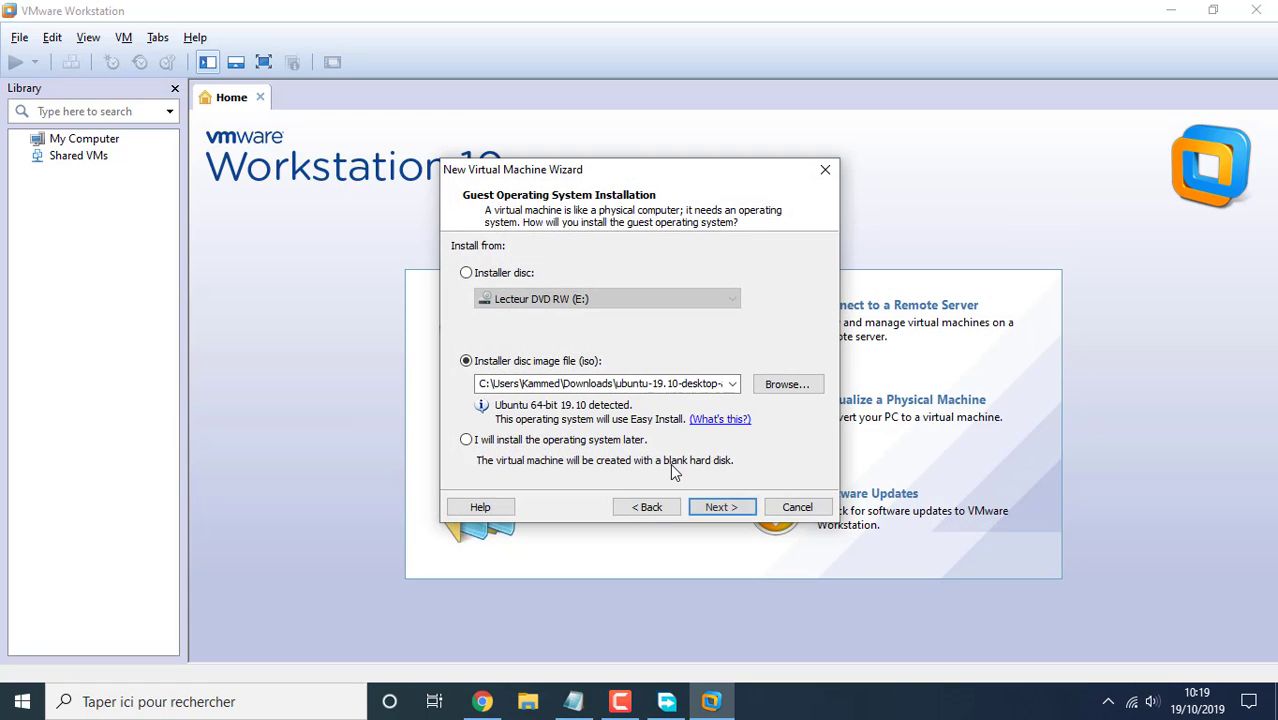
Enter root as the Easy Install account, dismiss the reserved-name error and return to Notepad
left_click(728, 506)
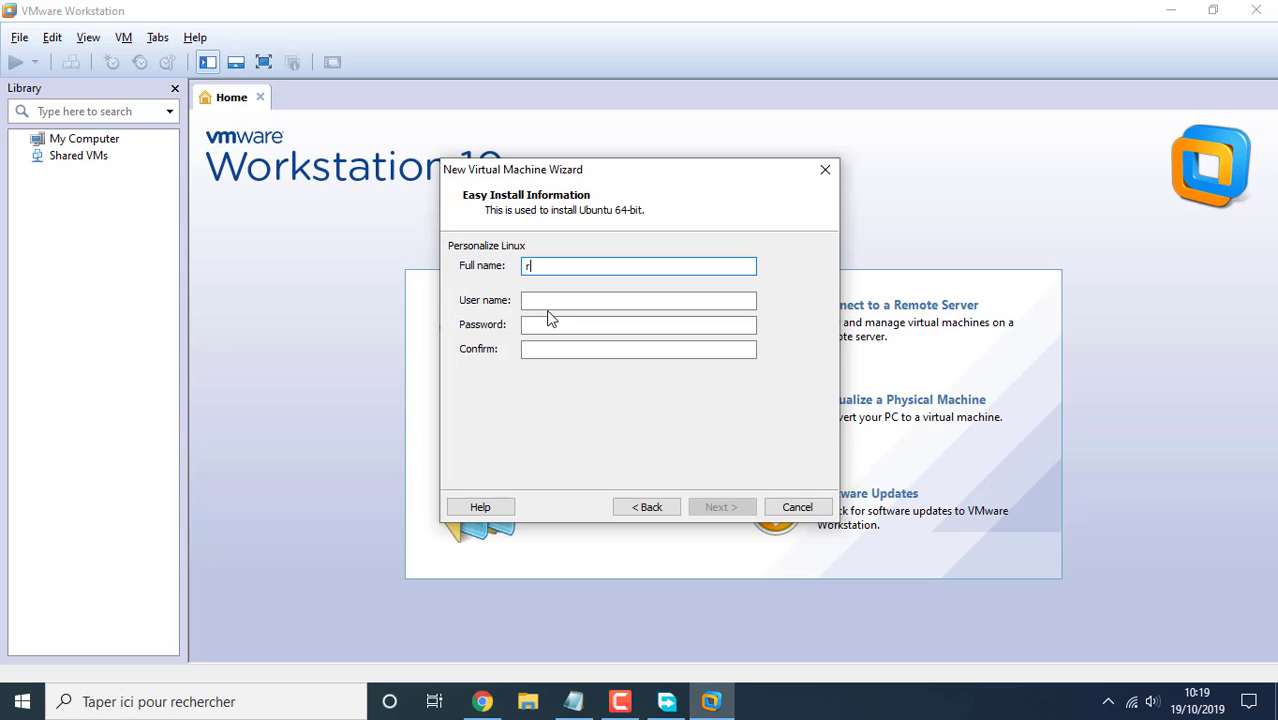
key("Tab")
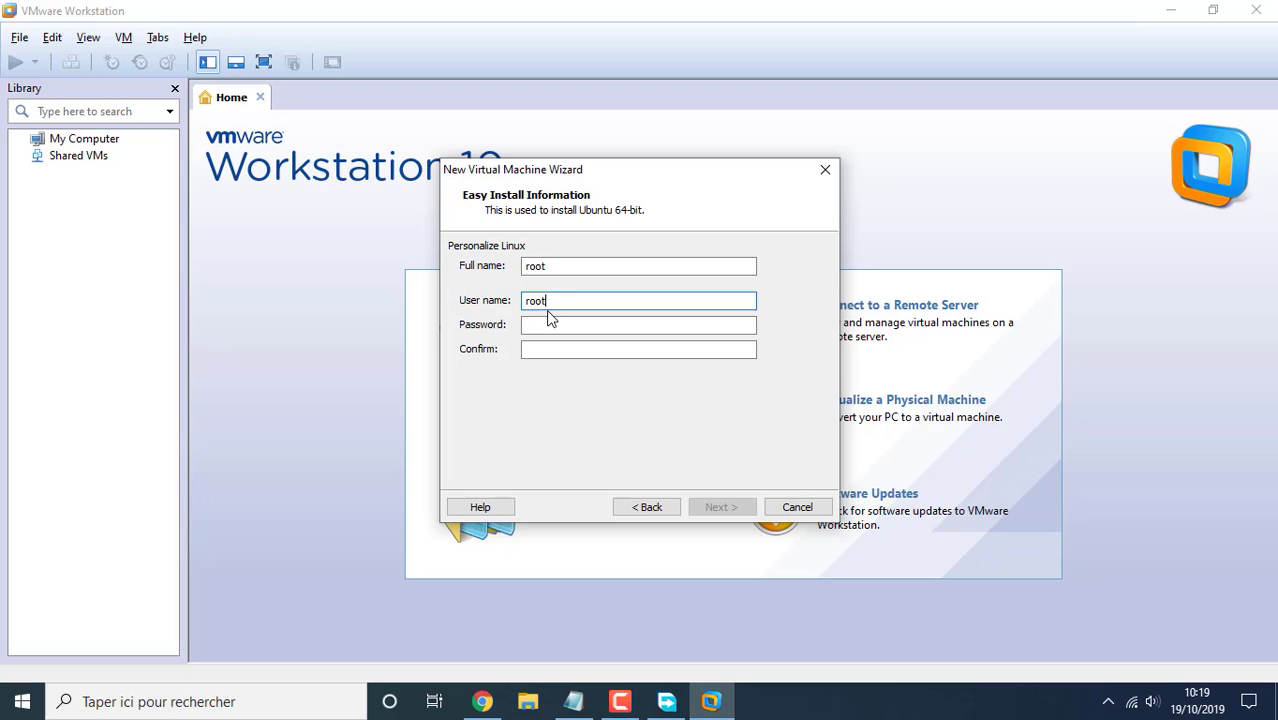
key("Tab")
type("r")
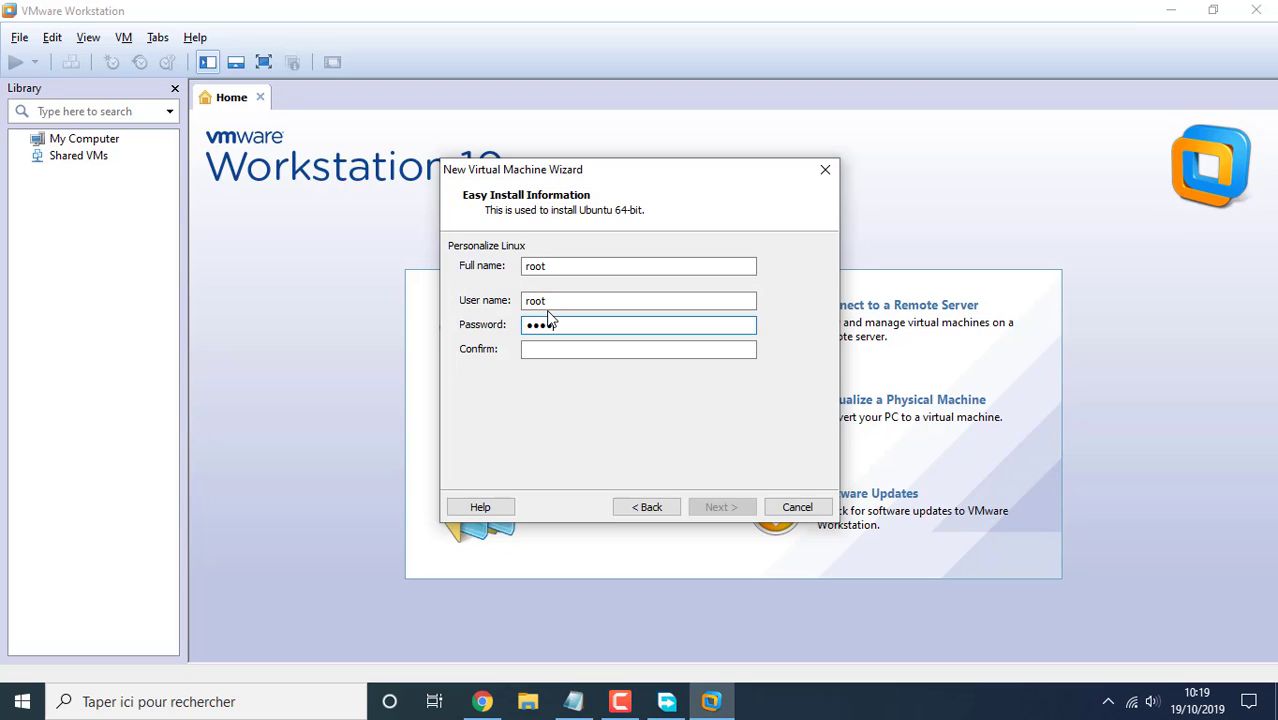
key("Tab")
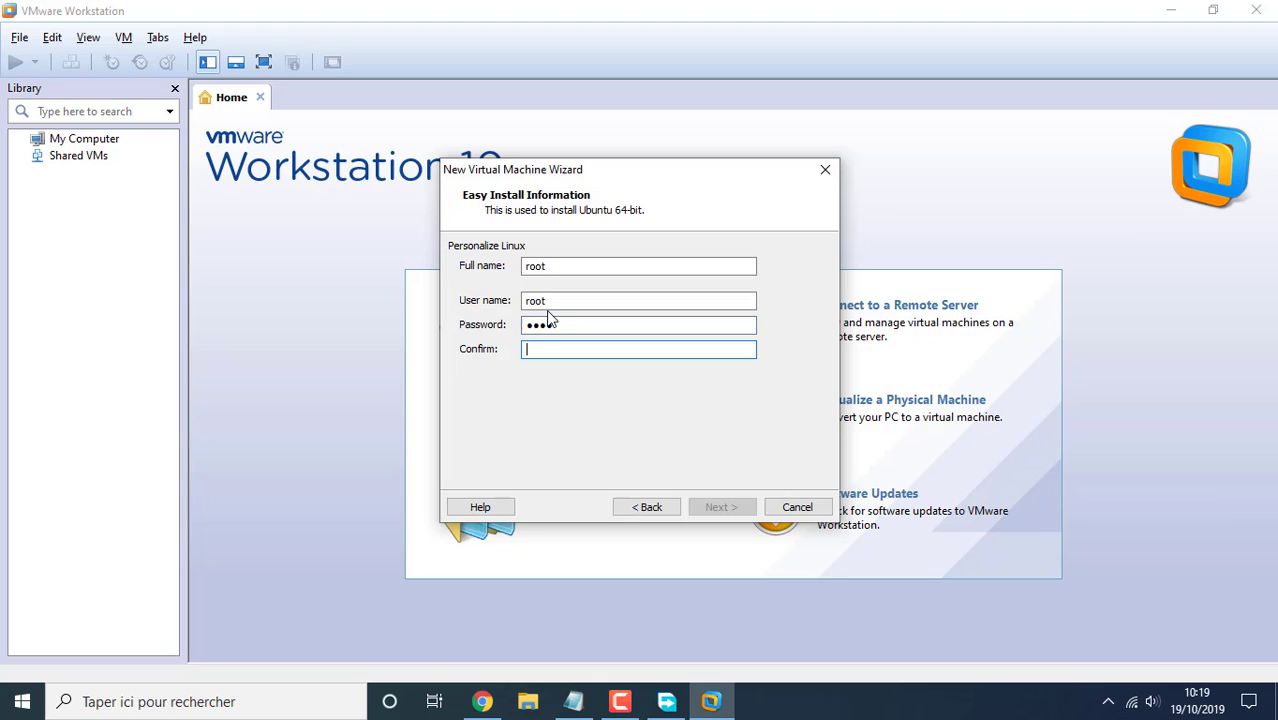
type("root")
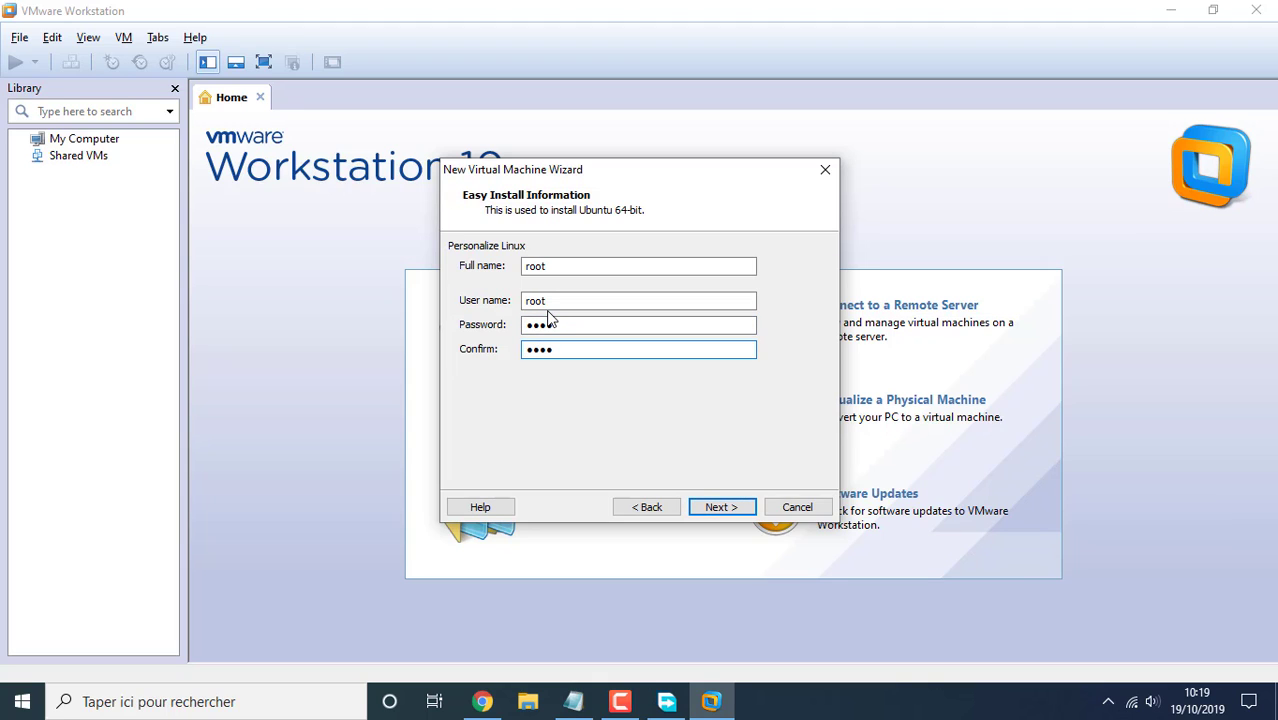
left_click(724, 509)
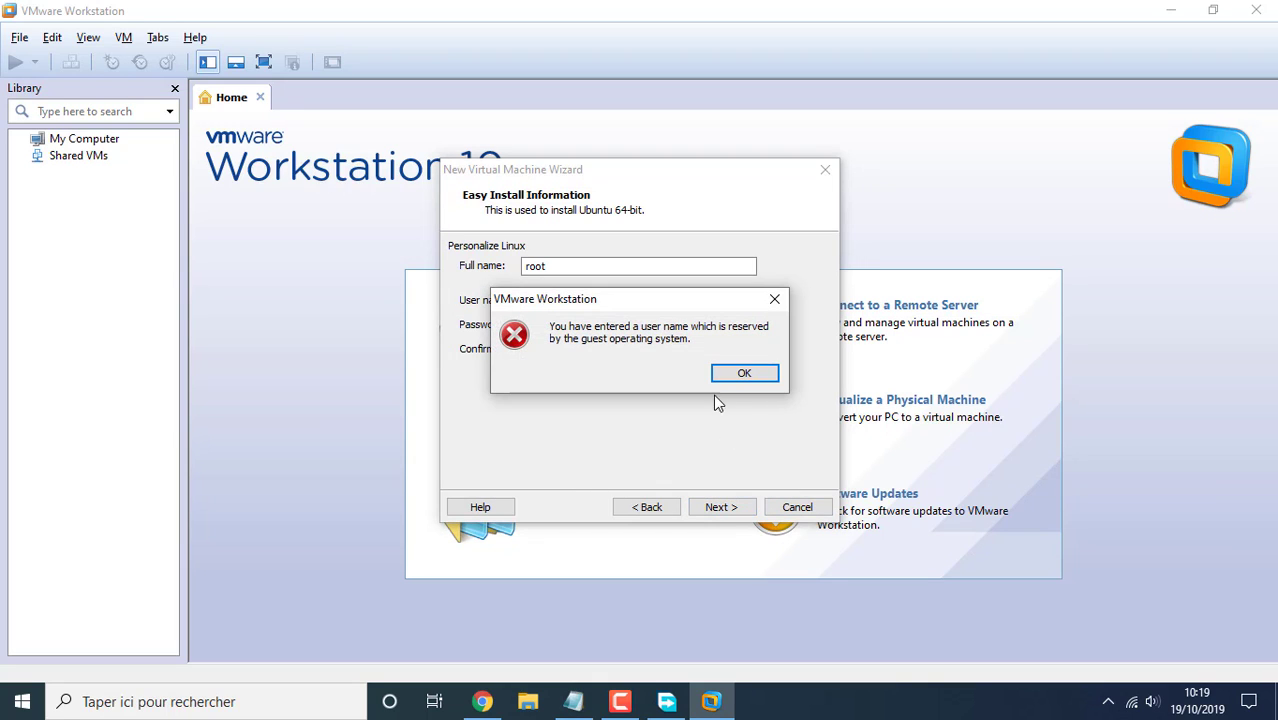
left_click(730, 374)
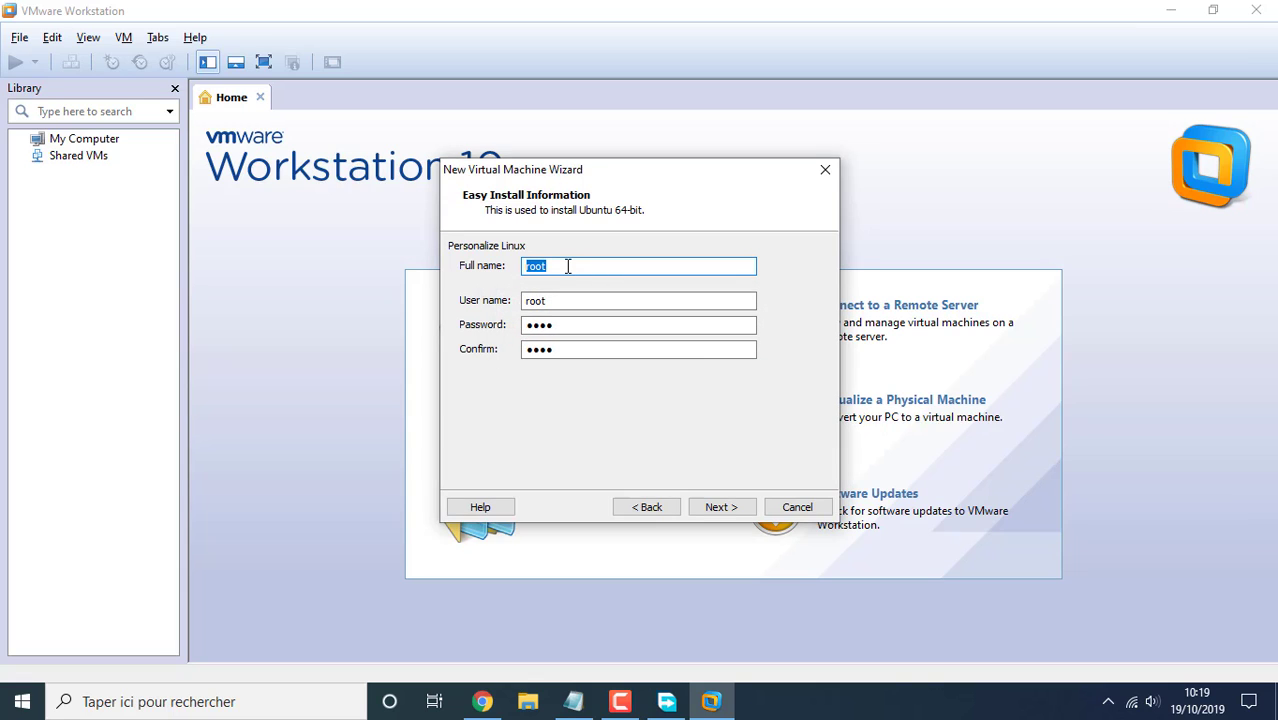
key("alt+Tab")
Note 'Do not select the root name for your account' and return to the VMware wizard
type("Do")
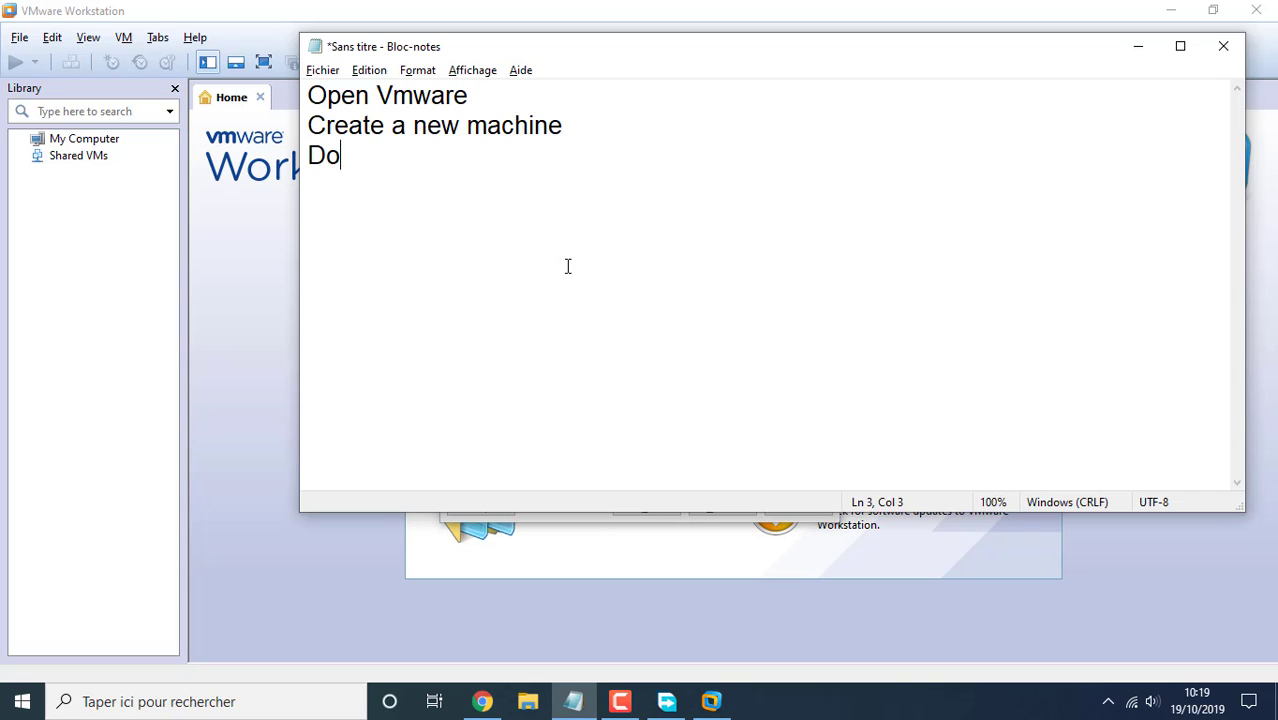
type(" not select the ")
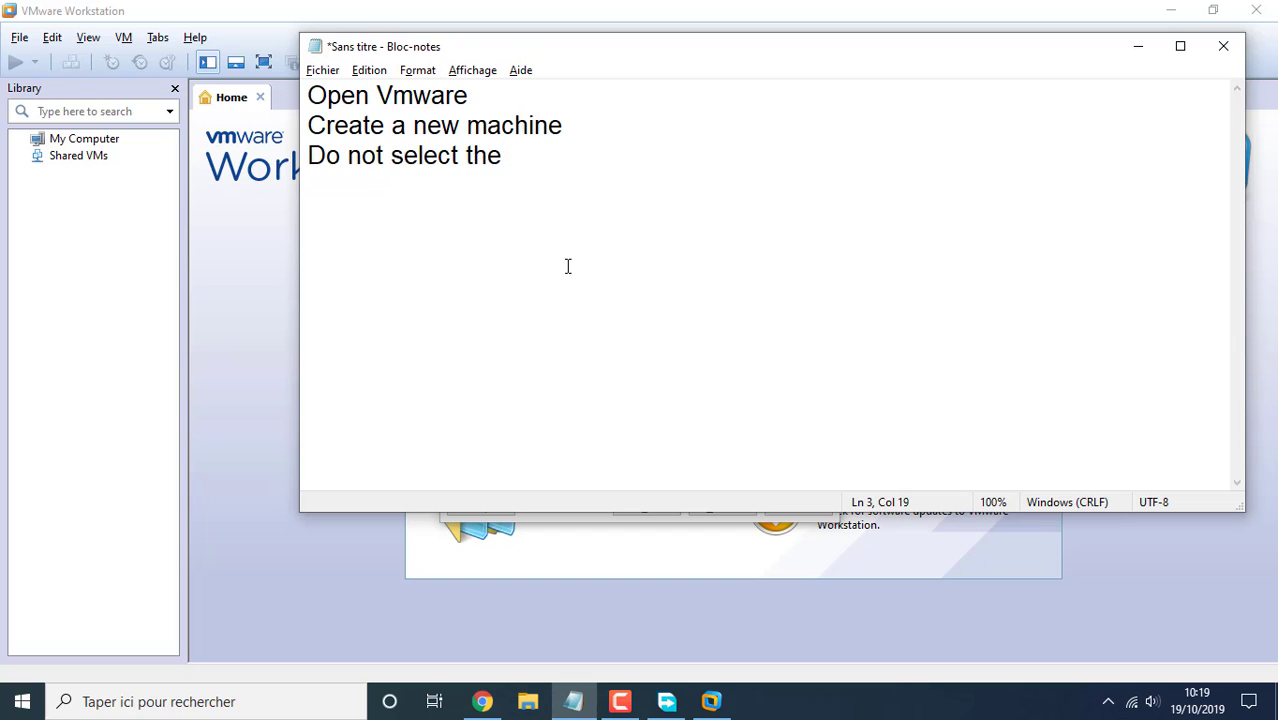
type("root name ")
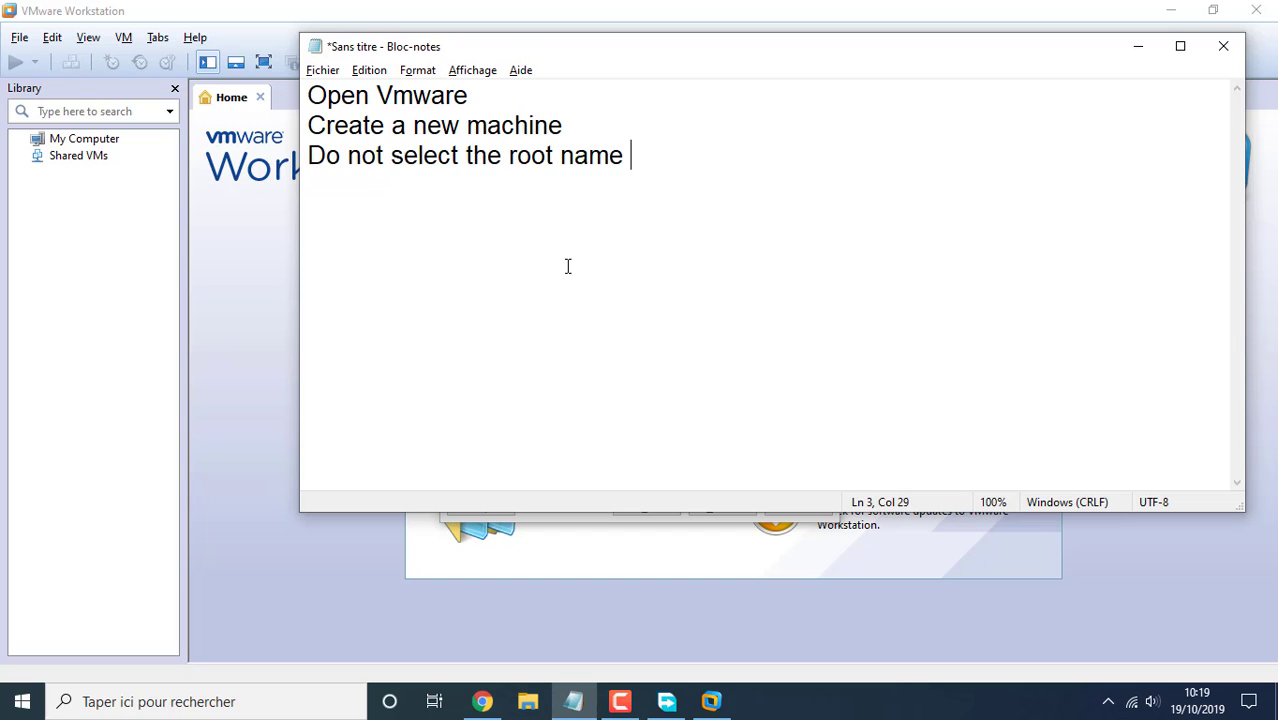
type("for your account")
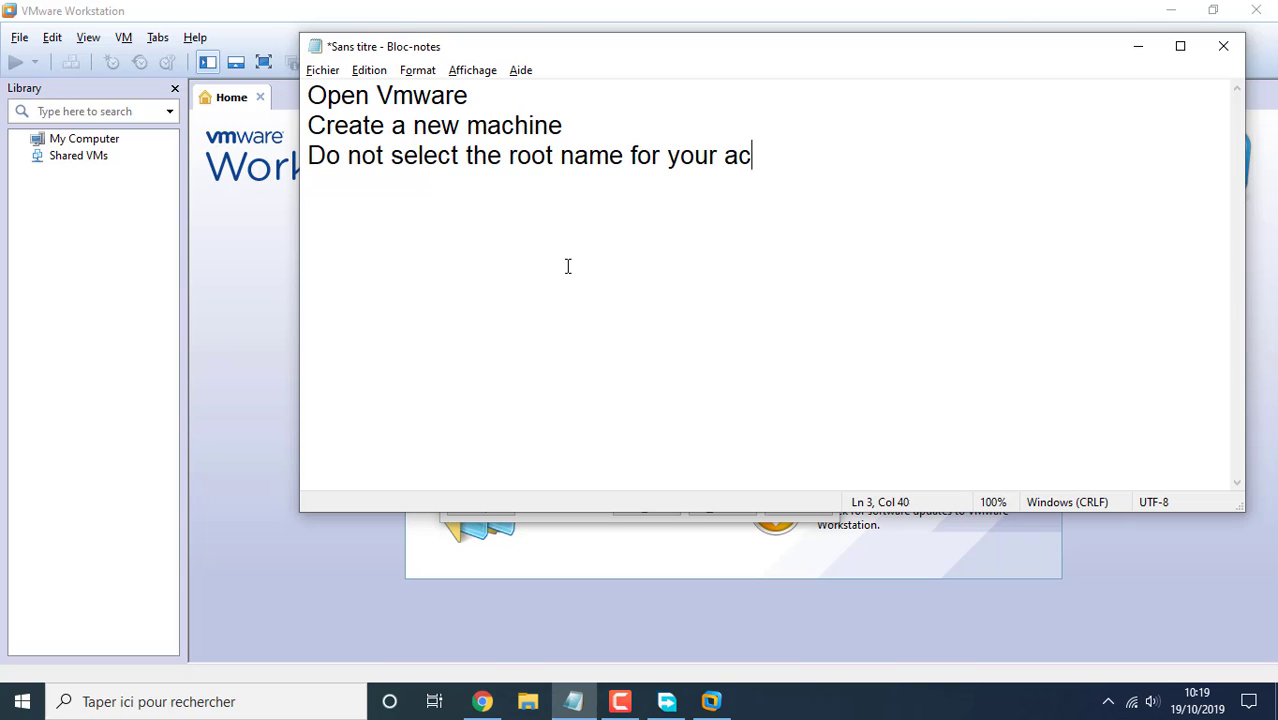
key("Return")
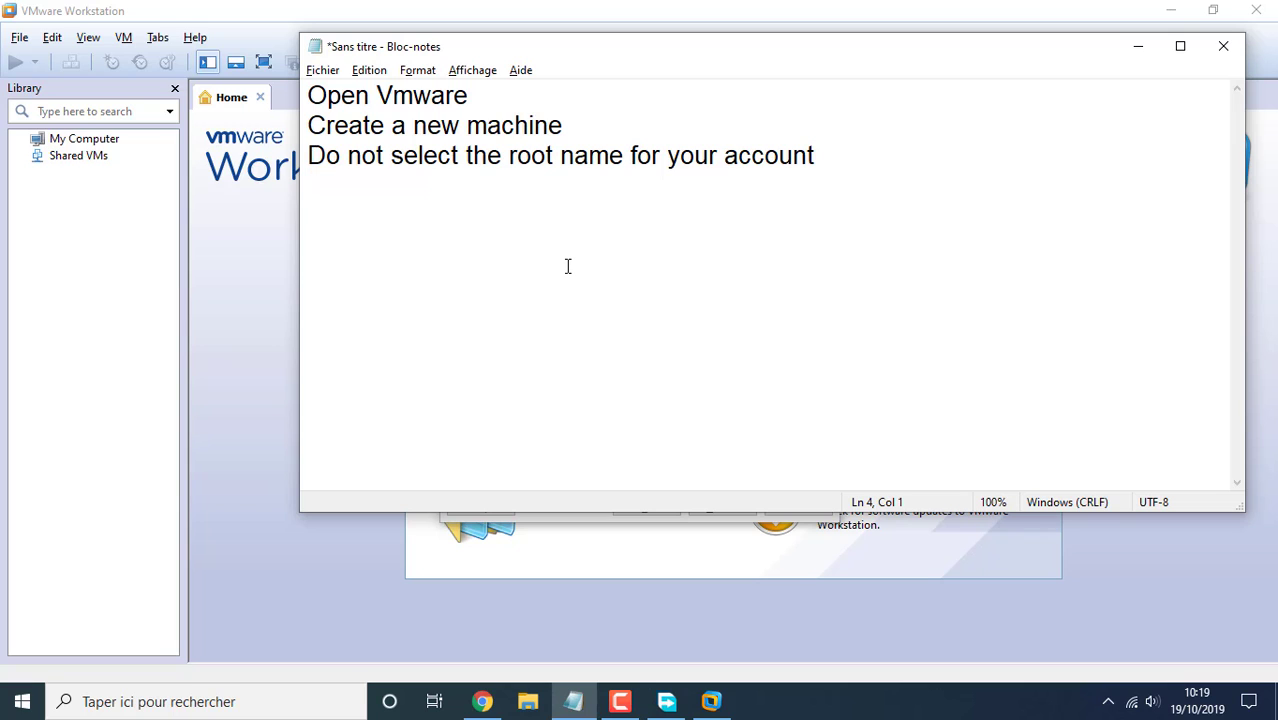
type("F")
key("BackSpace")
key("alt+Tab")
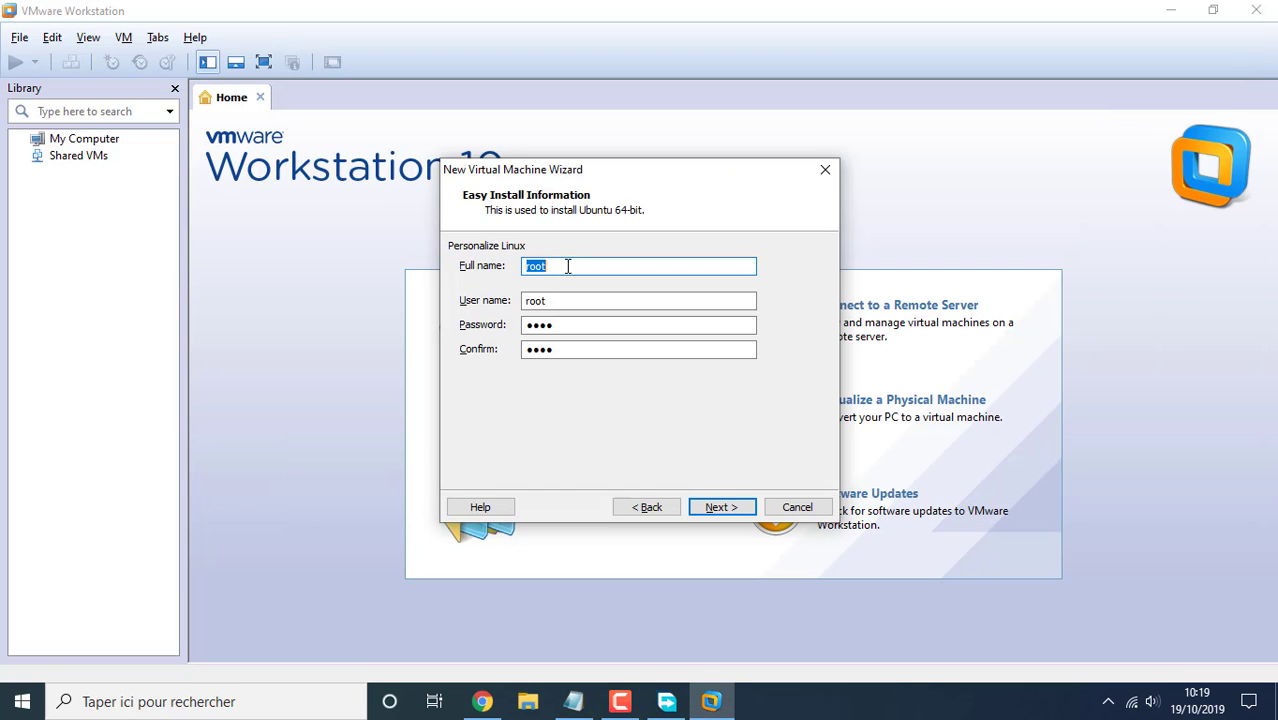
Enter your full name, user name and a six-character password, then continue to naming
type("J")
key("BackSpace")
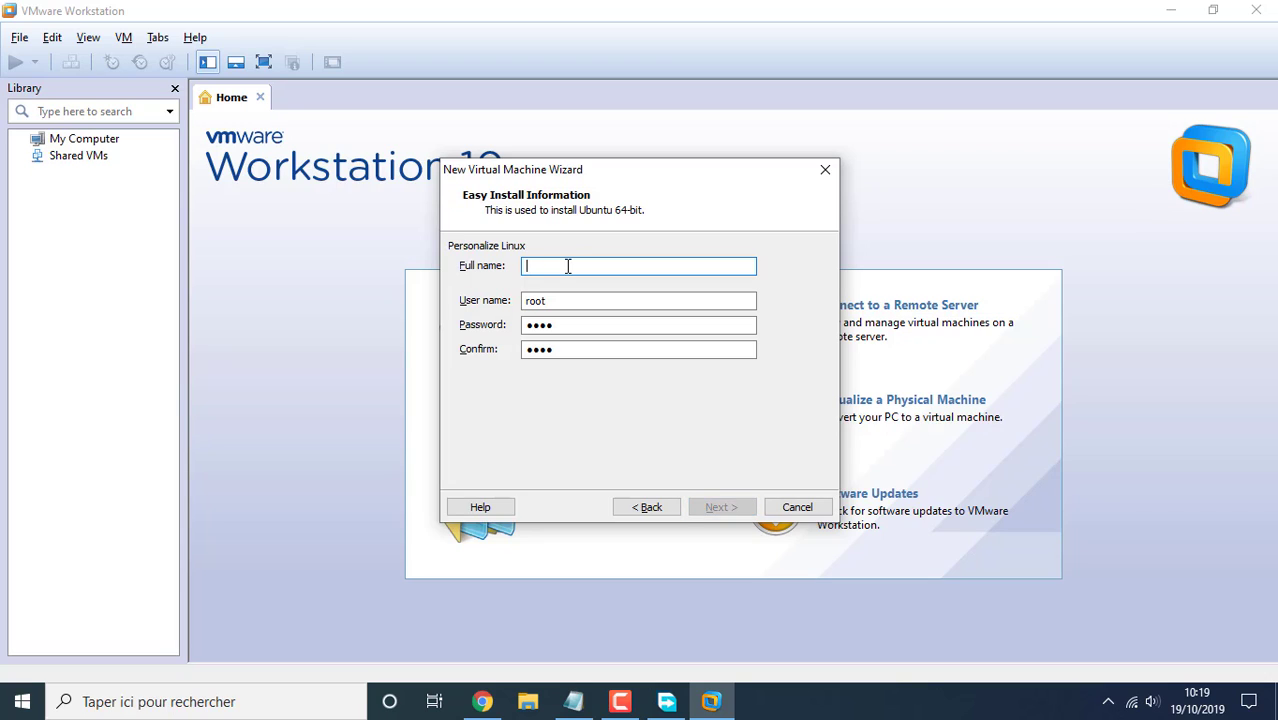
type("kammed")
key("Tab")
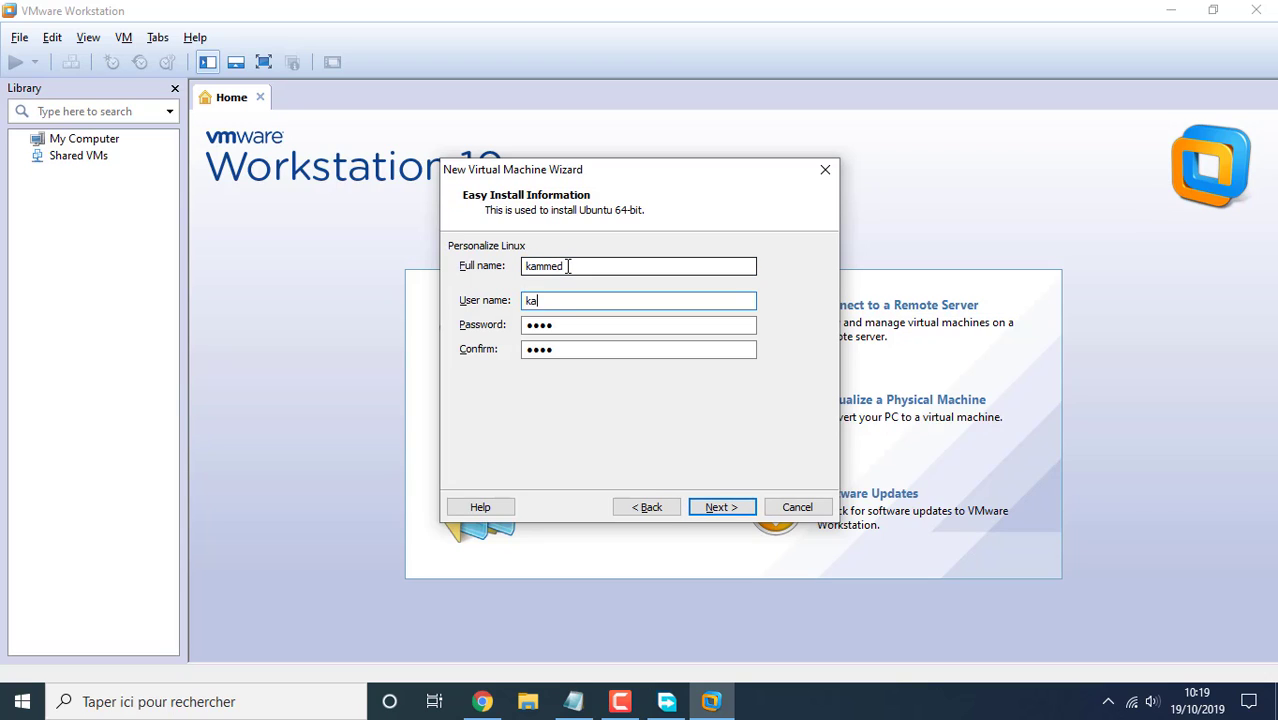
type("kammed")
key("Tab")
type("k")
type("●")
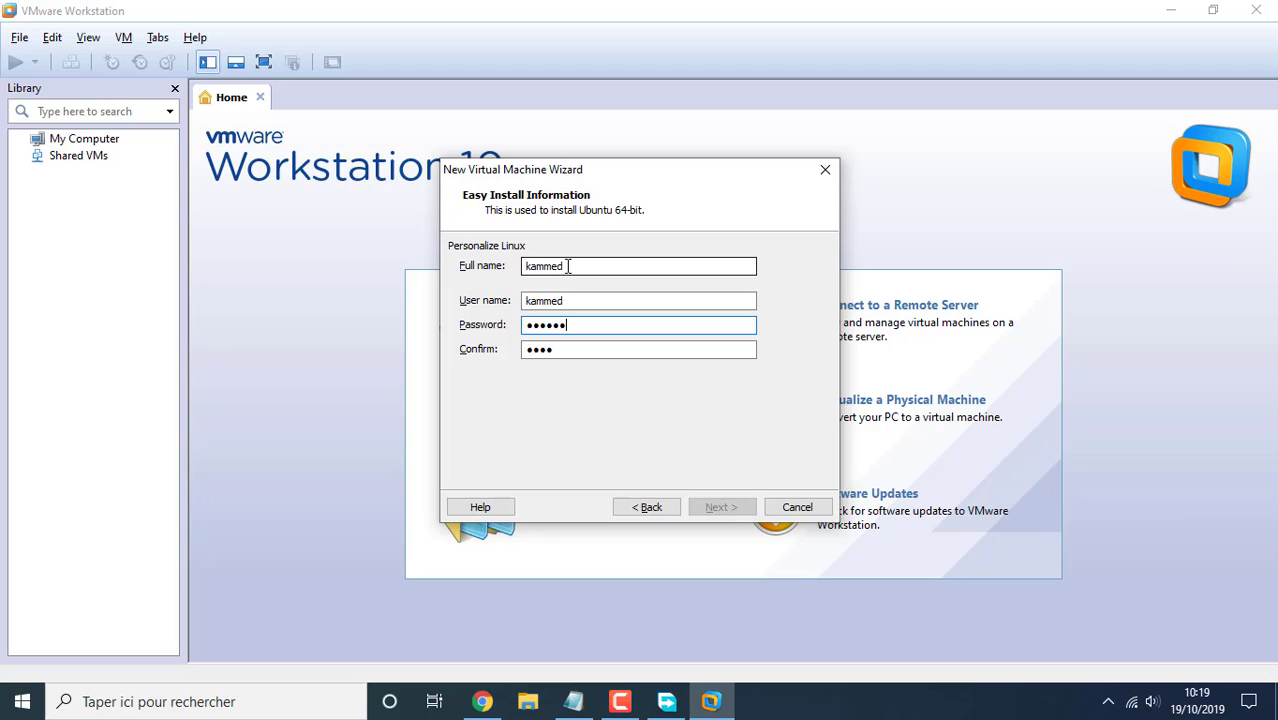
key("Tab")
type("●●●●●●")
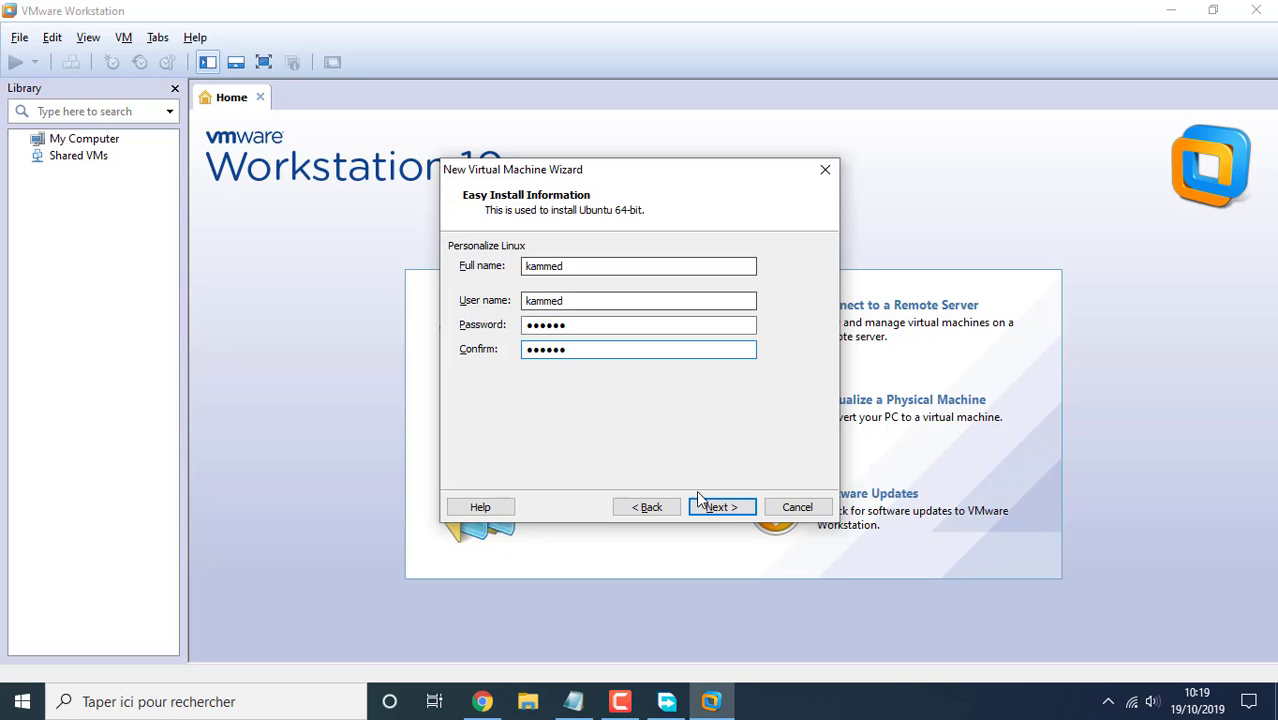
left_click(722, 507)
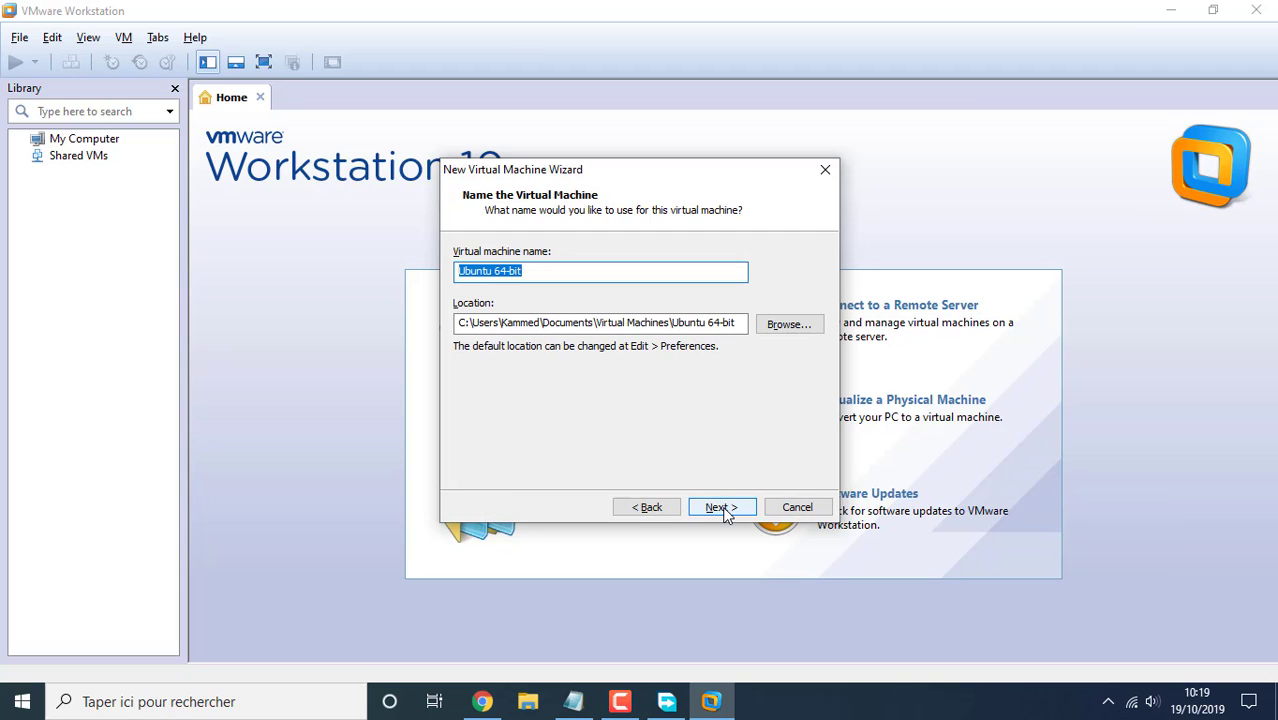
Set the virtual machine location to a new folder D:\Ubuntu
left_click(788, 330)
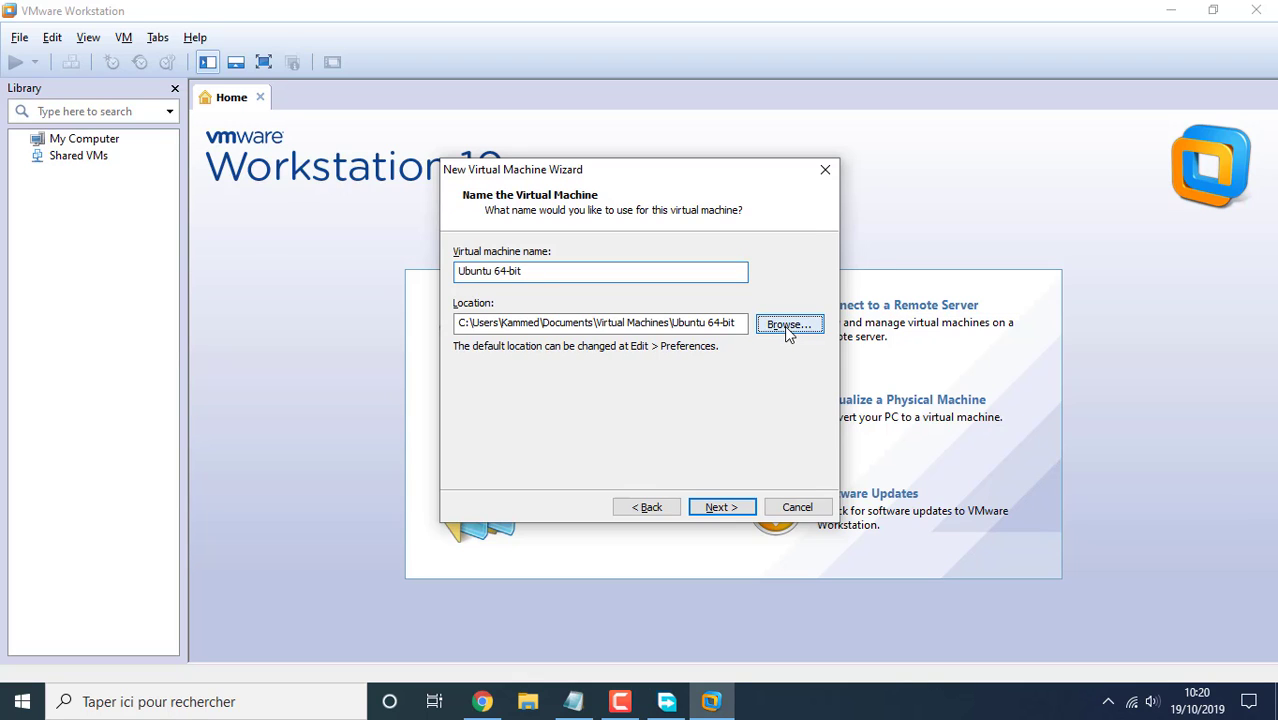
scroll(530, 345, "down", 5)
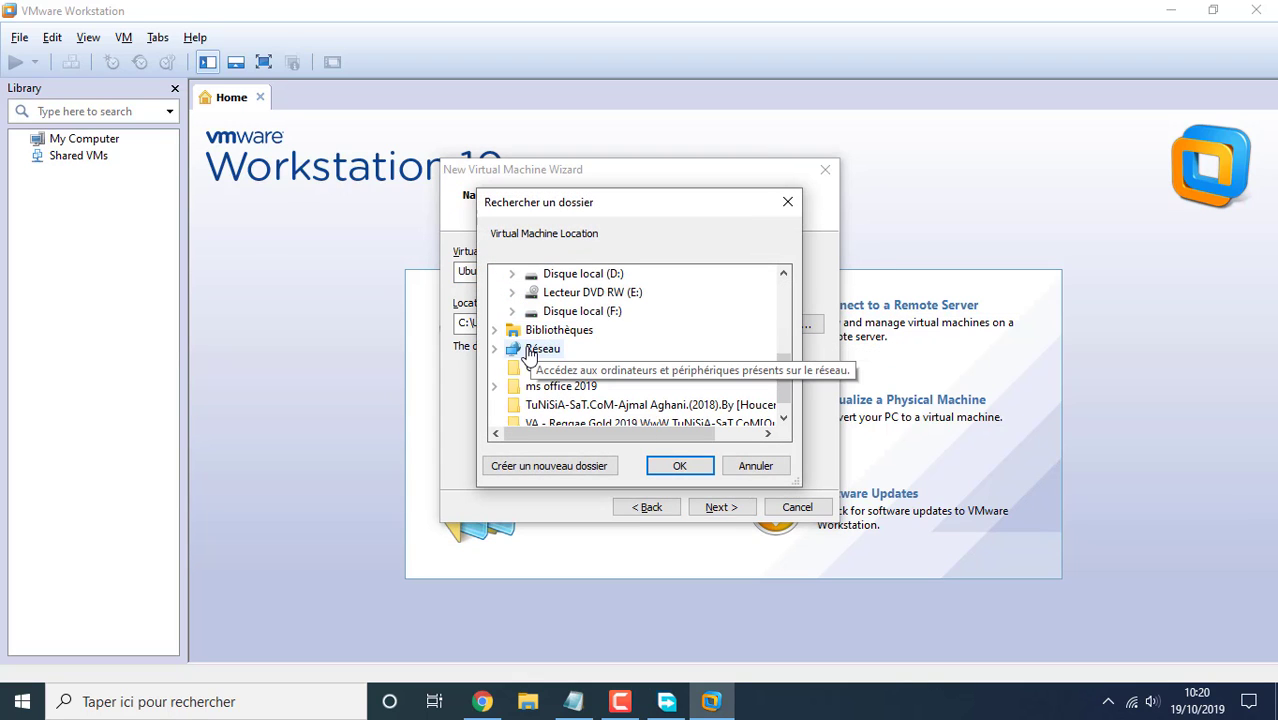
left_click(513, 275)
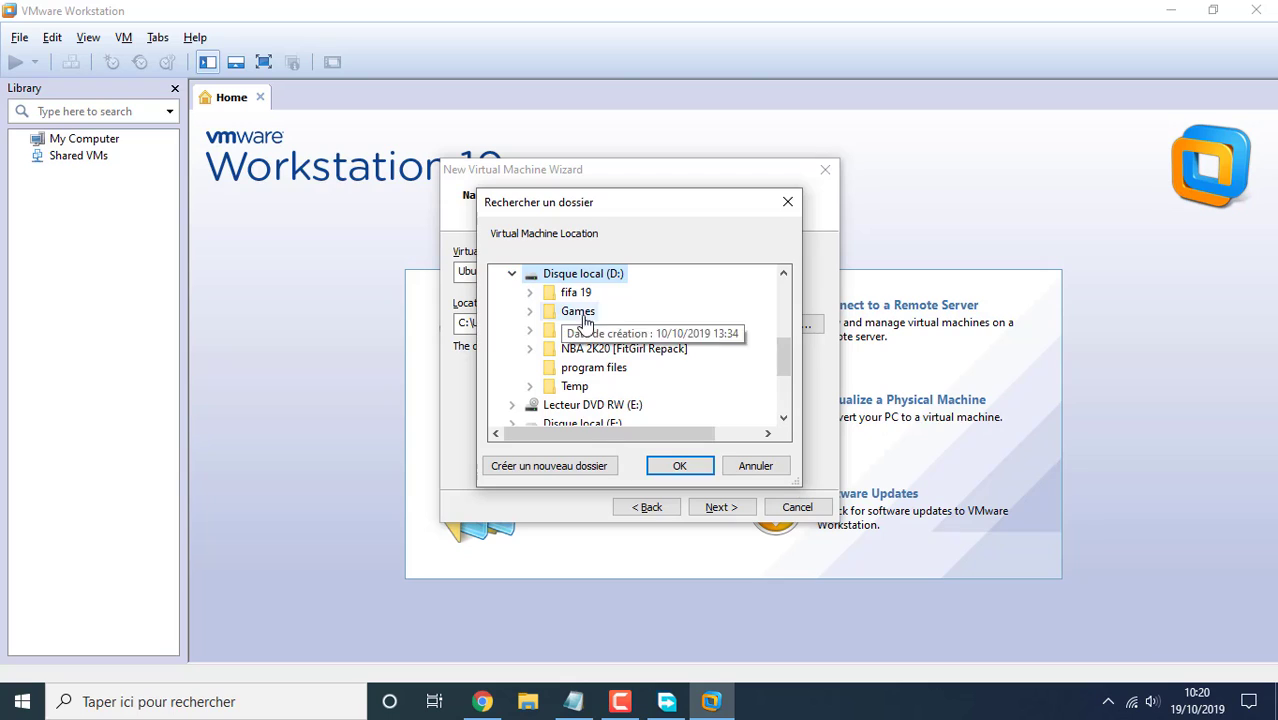
left_click(543, 467)
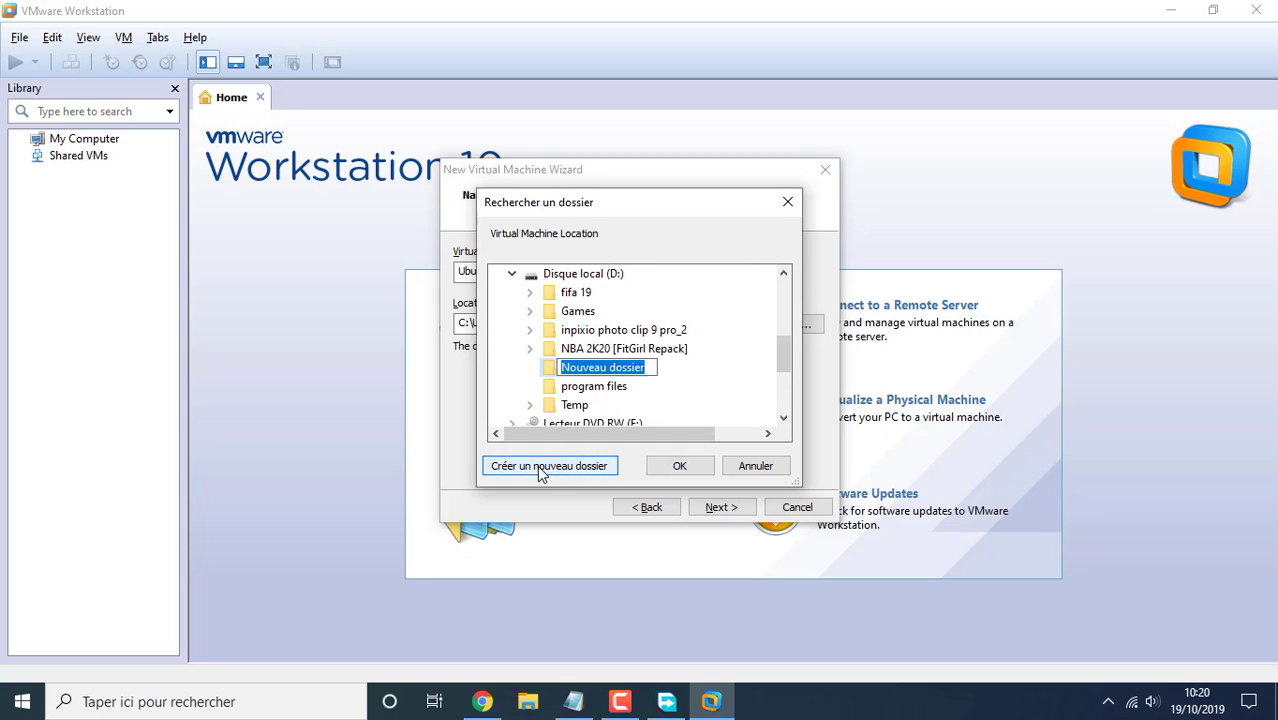
type("Ubunto")
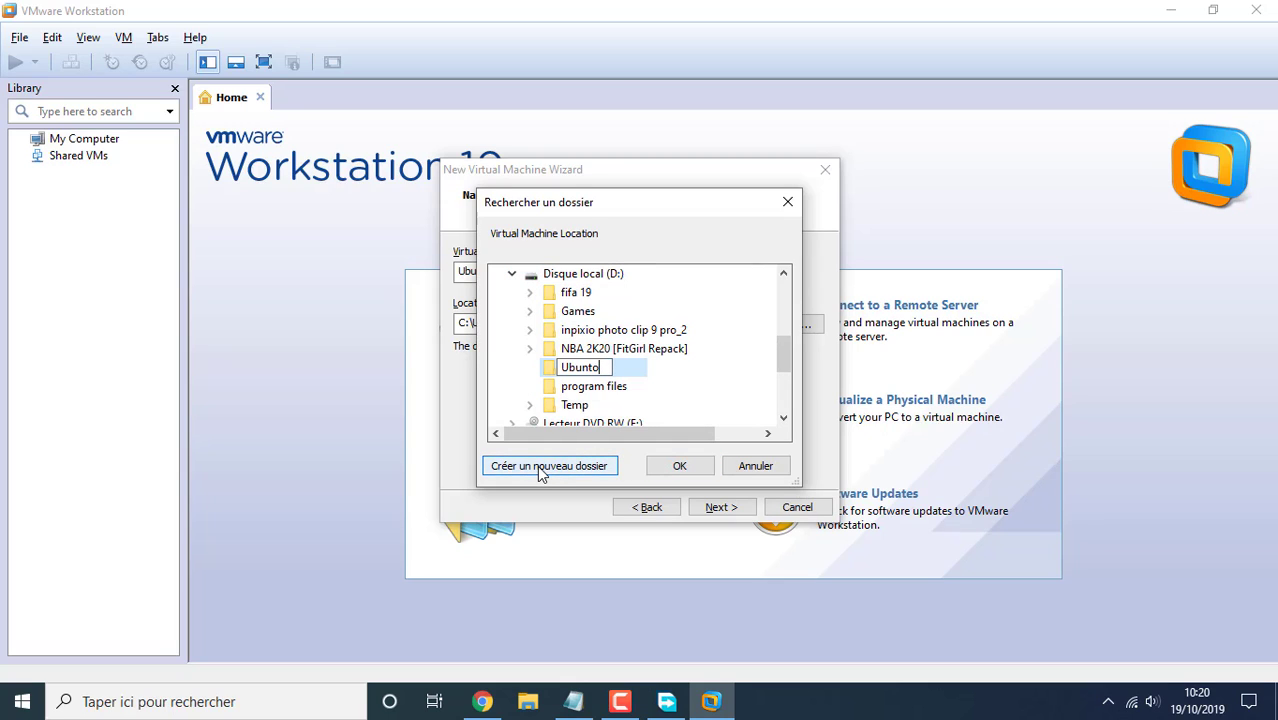
type("u")
key("Return")
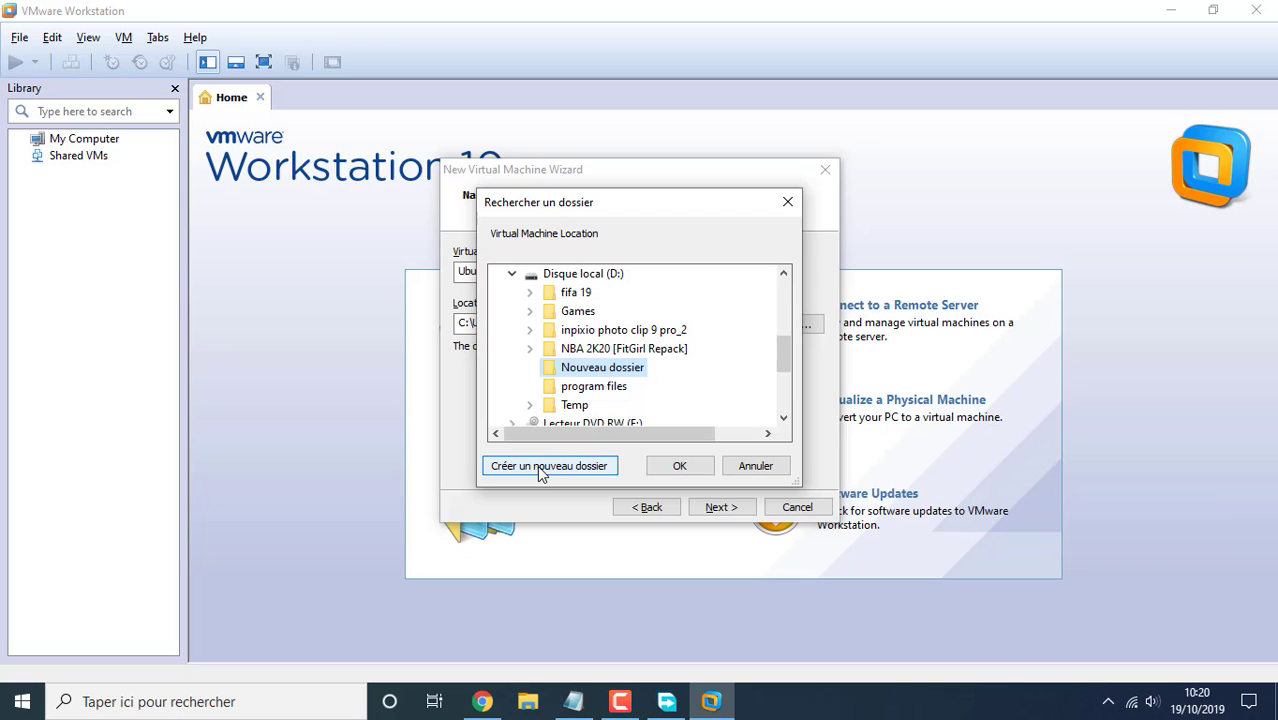
left_click(675, 466)
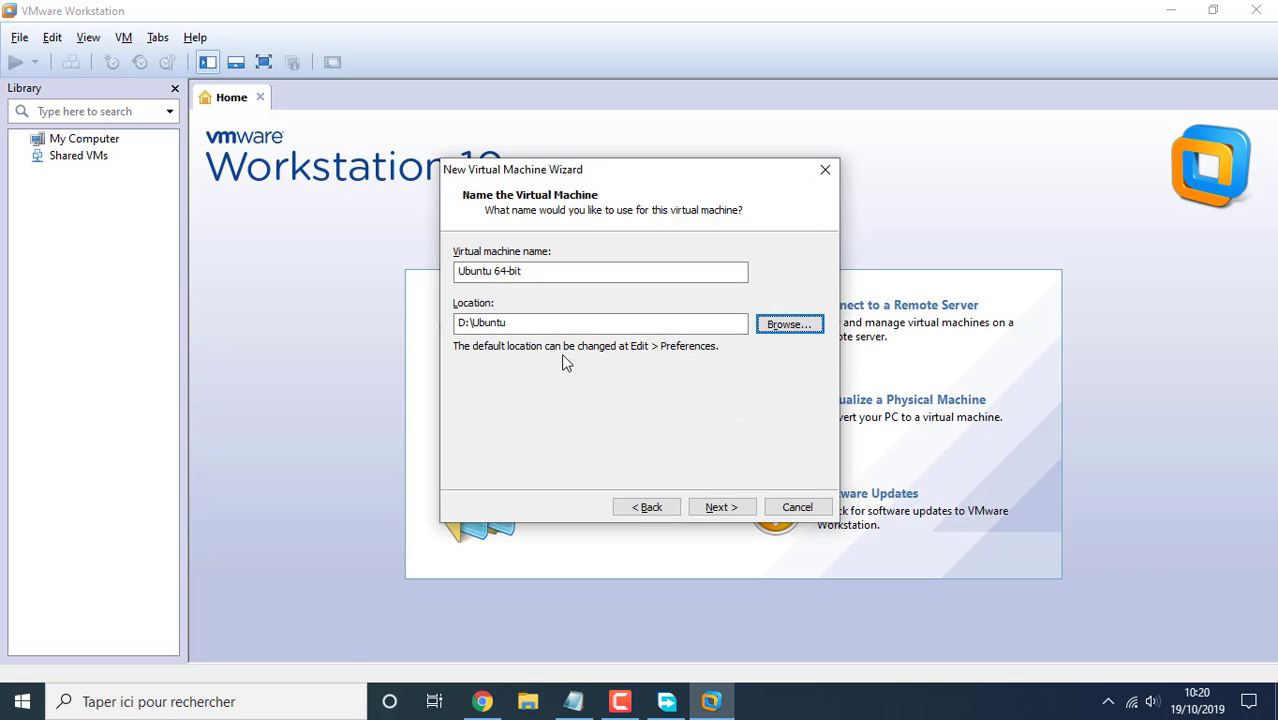
Keep the 20 GB disk, reach the summary page and bring Notepad forward
left_click(714, 509)
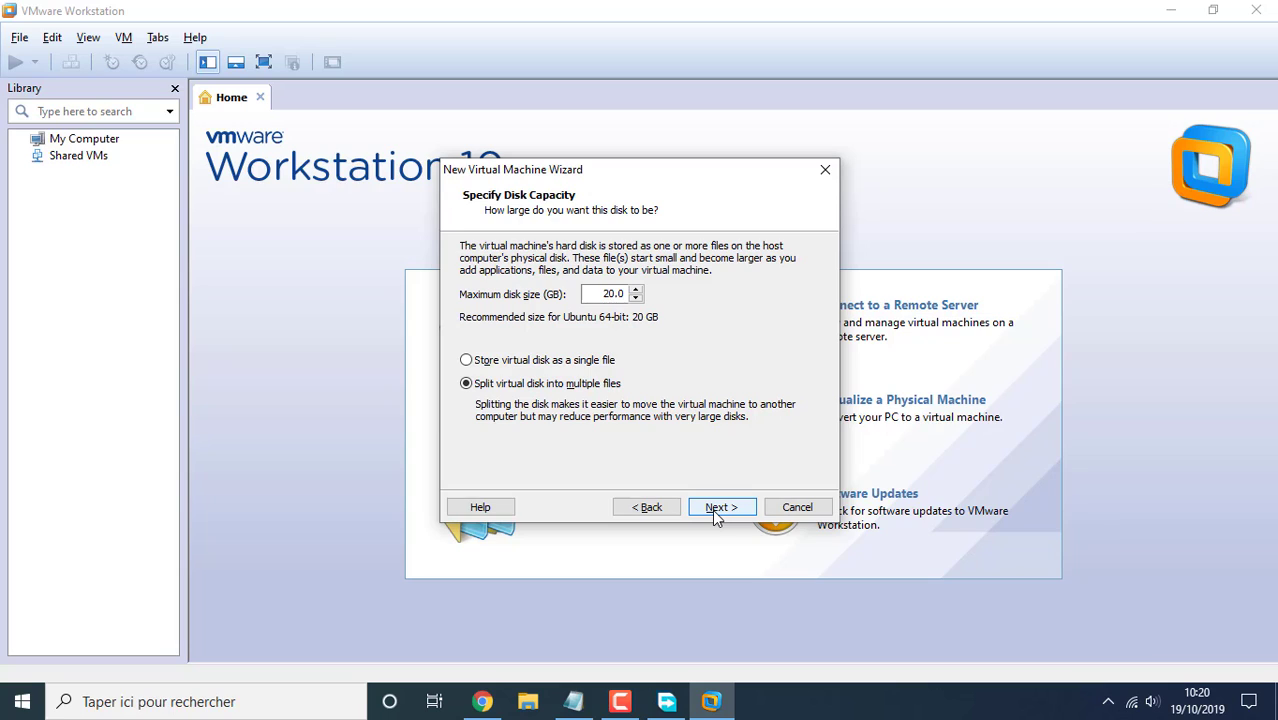
left_click(712, 509)
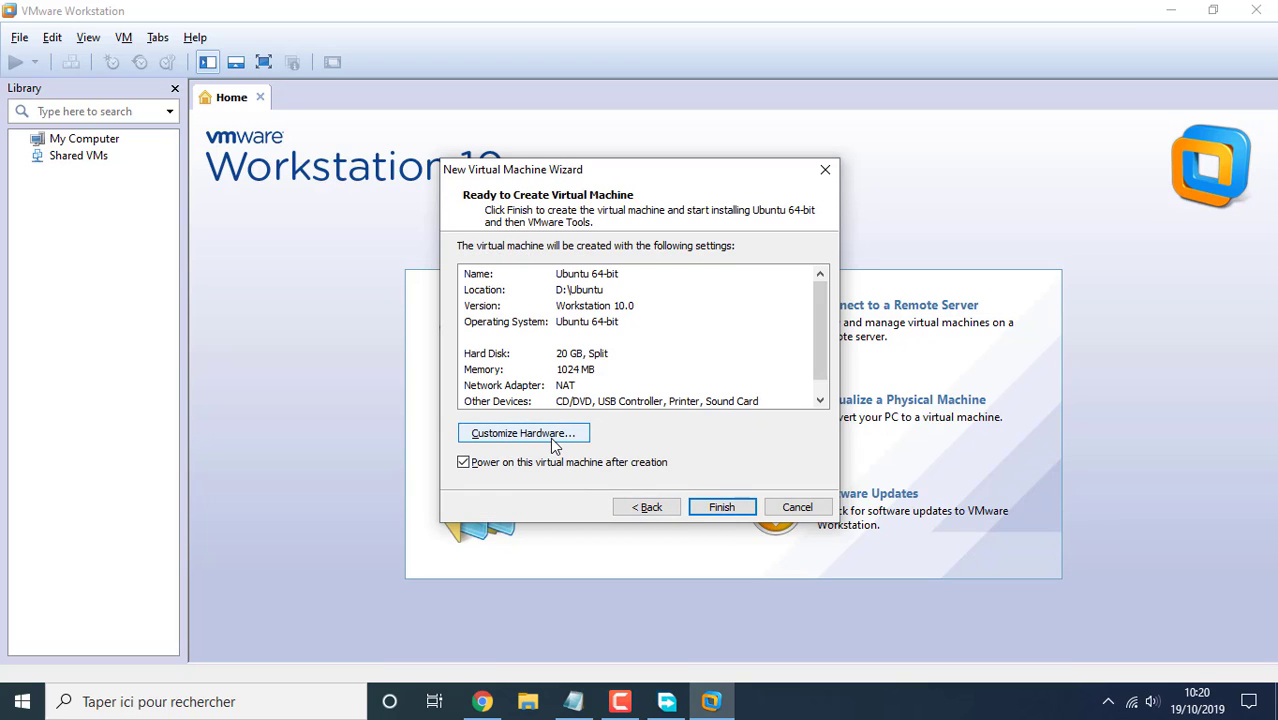
left_click(573, 701)
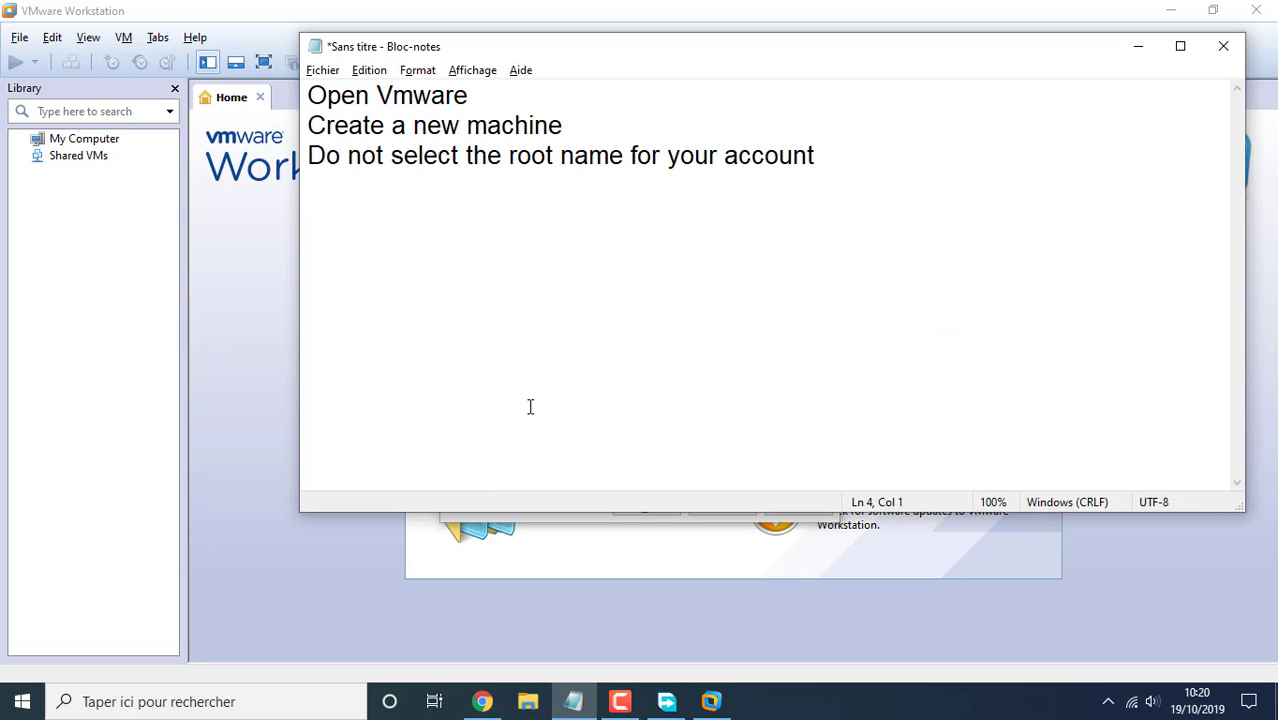
Write two Notepad lines: customise the RAM and CPU now, because later it is less effective
type("you need ")
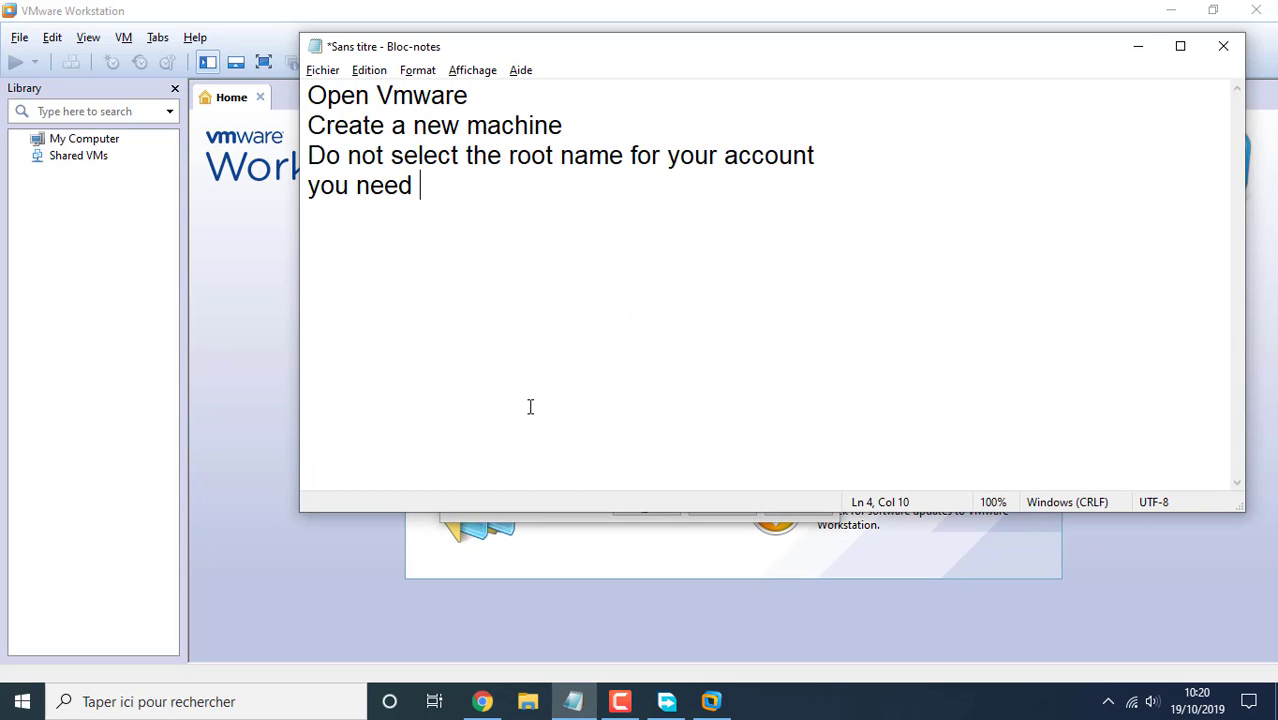
type("to Cus")
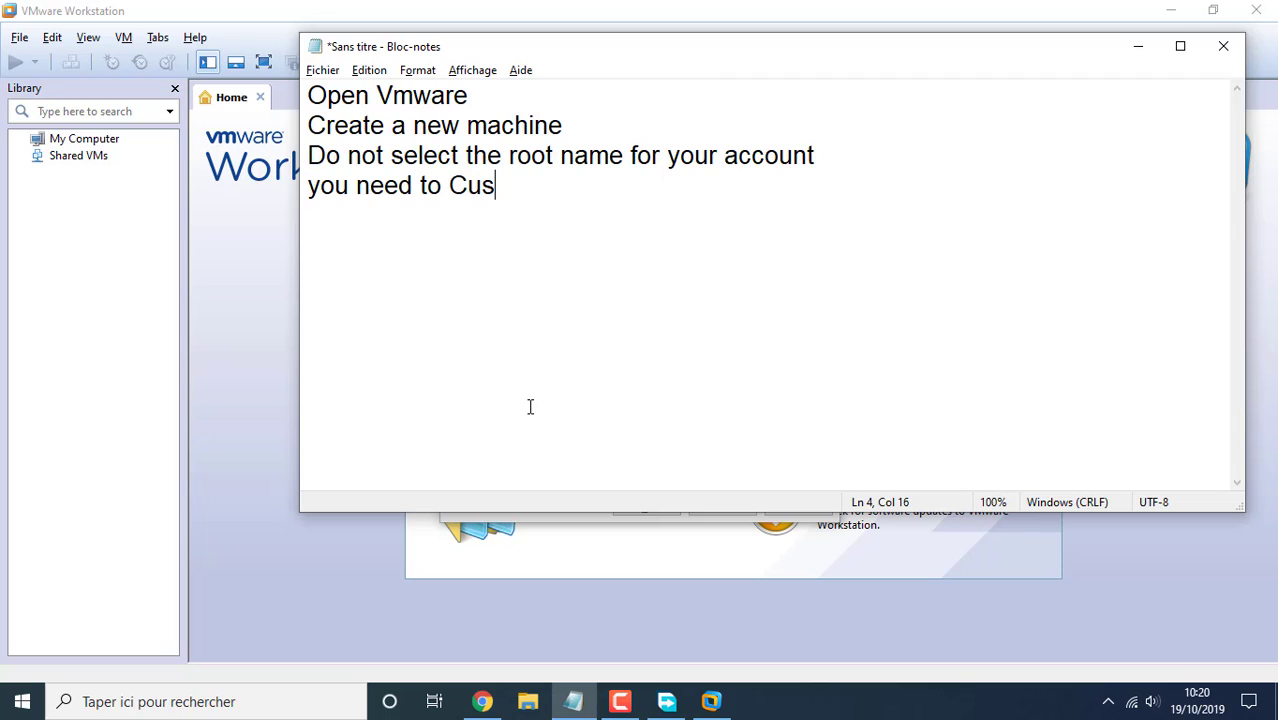
type("tomise ")
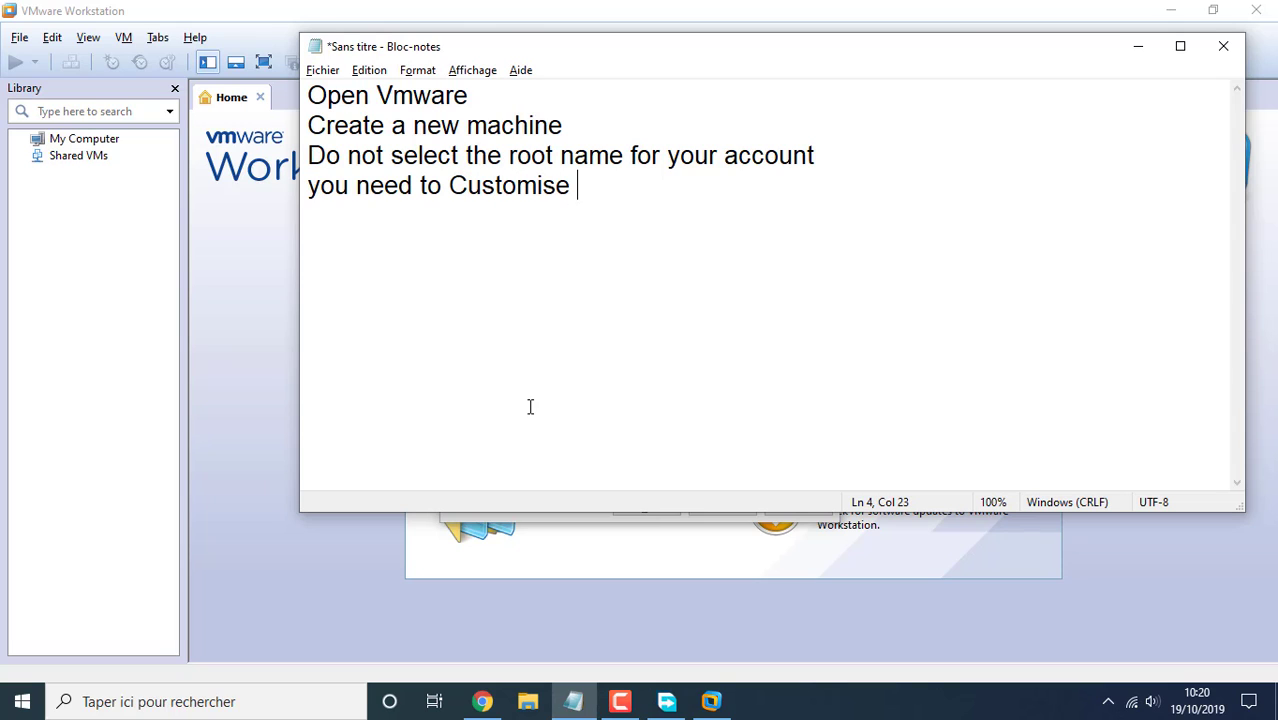
type("your")
type("r")
key("BackSpace")
key("BackSpace")
key("BackSpace")
key("BackSpace")
key("BackSpace")
key("BackSpace")
type("the ram ")
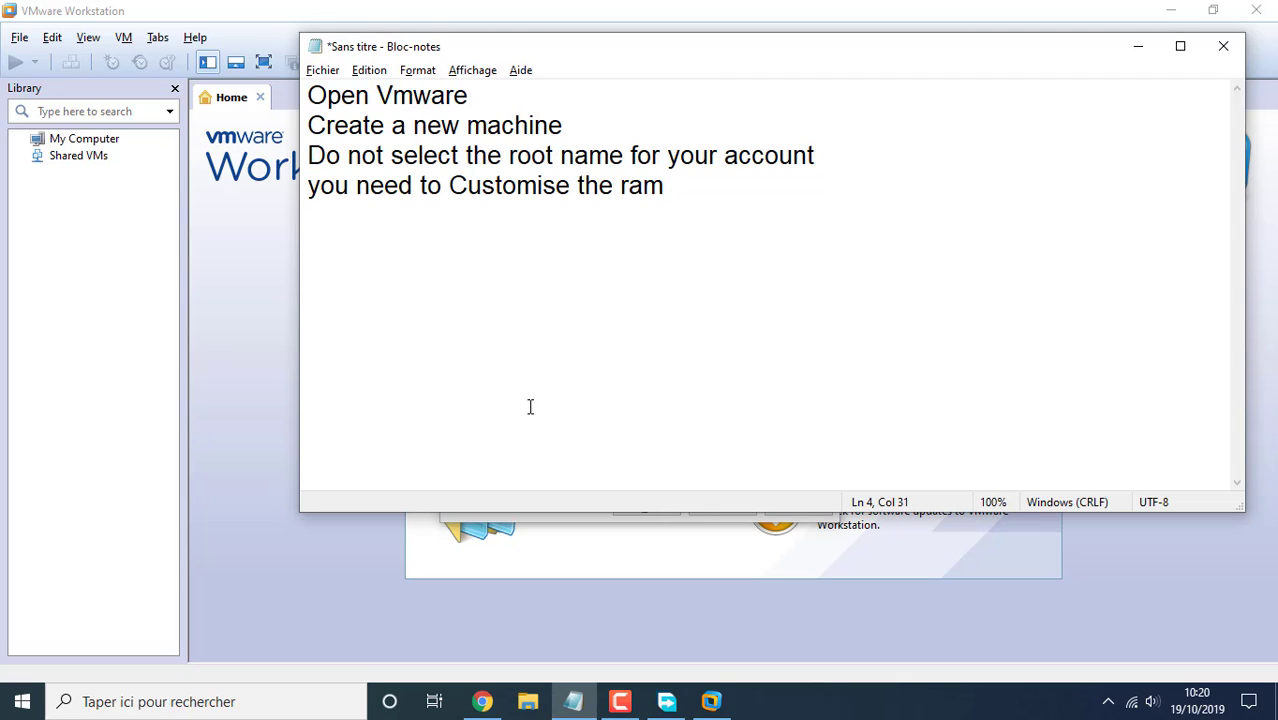
type("cpu ...")
key("Return")
type("Because ")
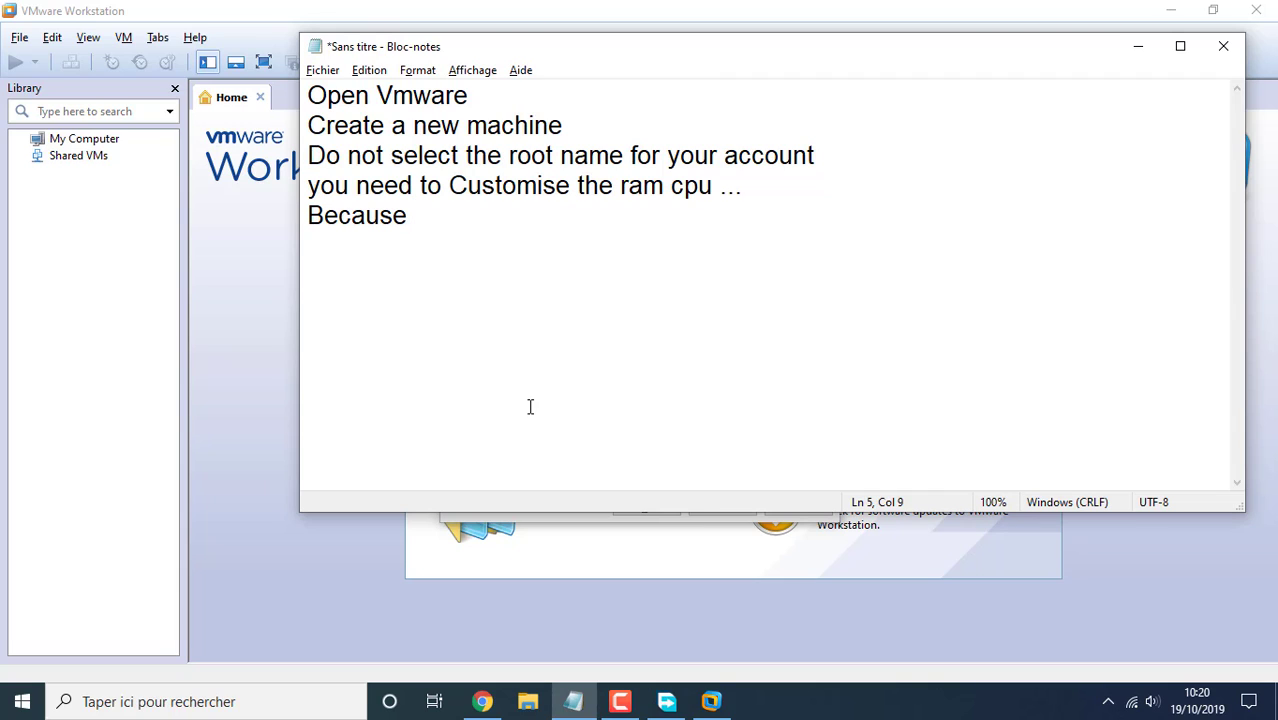
type("later i")
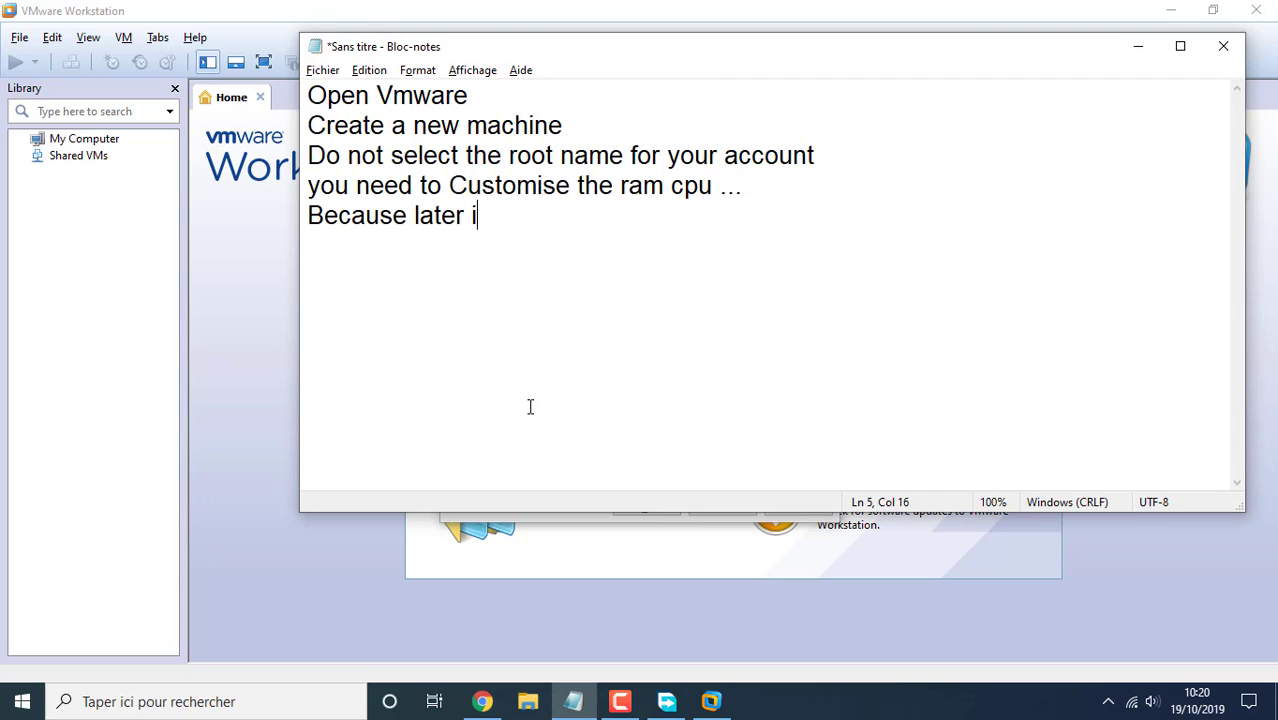
type("t will be ")
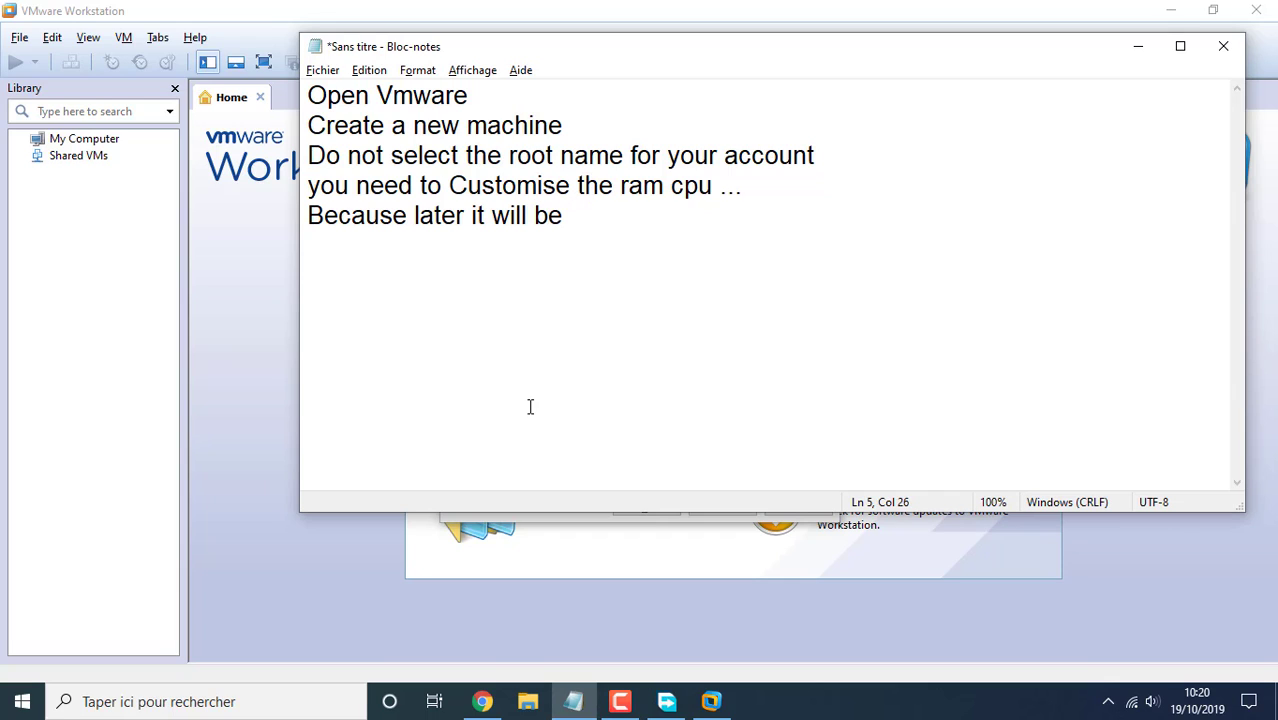
type("less effectiv")
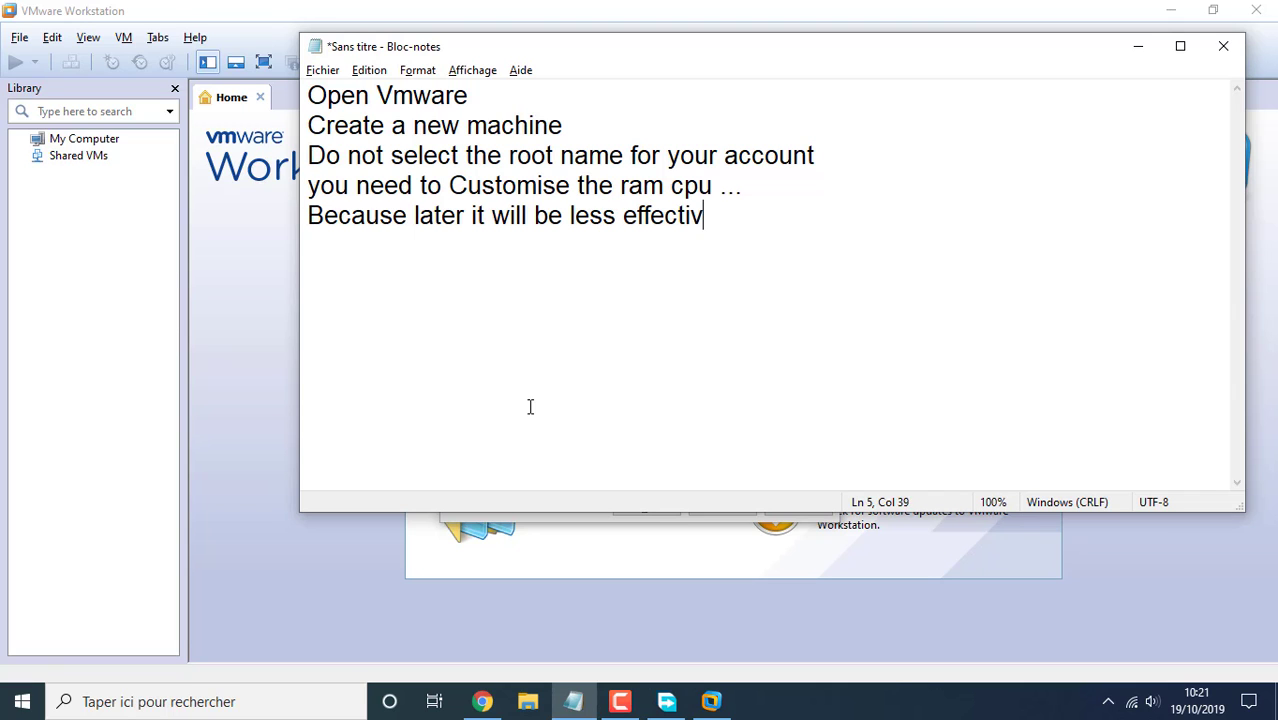
type("e")
key("alt+Tab")
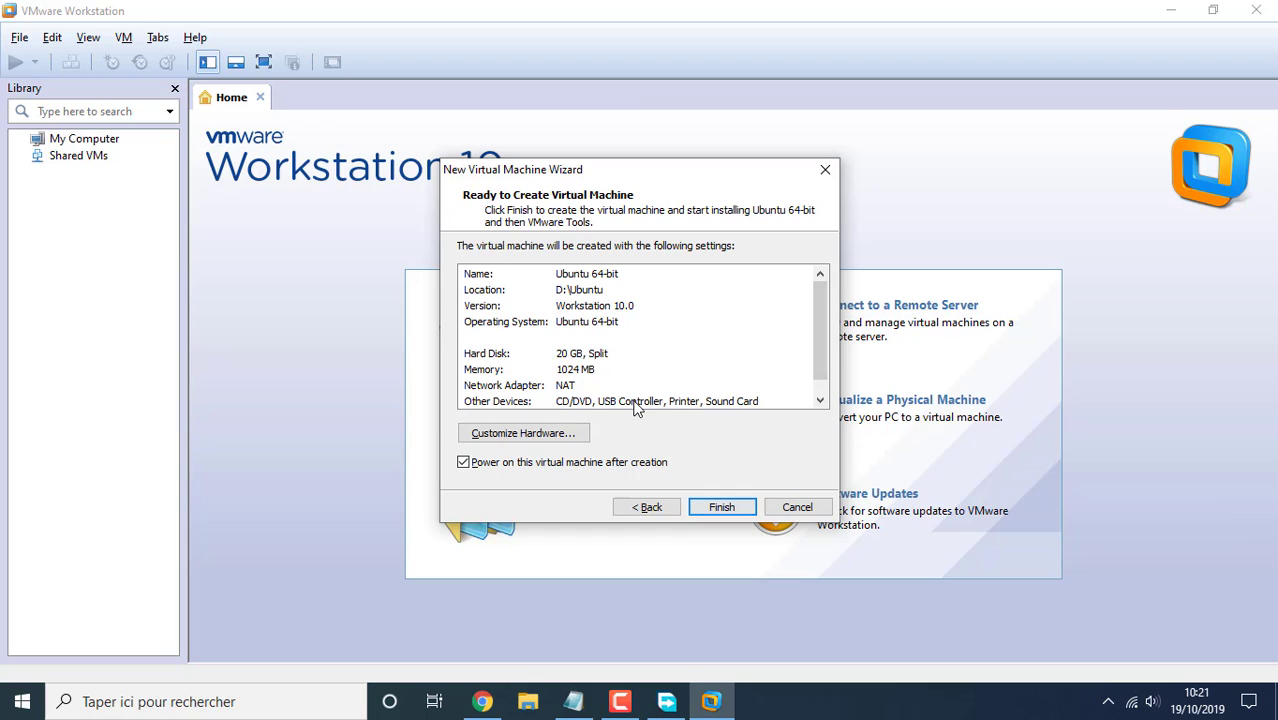
Give the new VM's hardware 2048 MB of memory and 2 processors
left_click(523, 433)
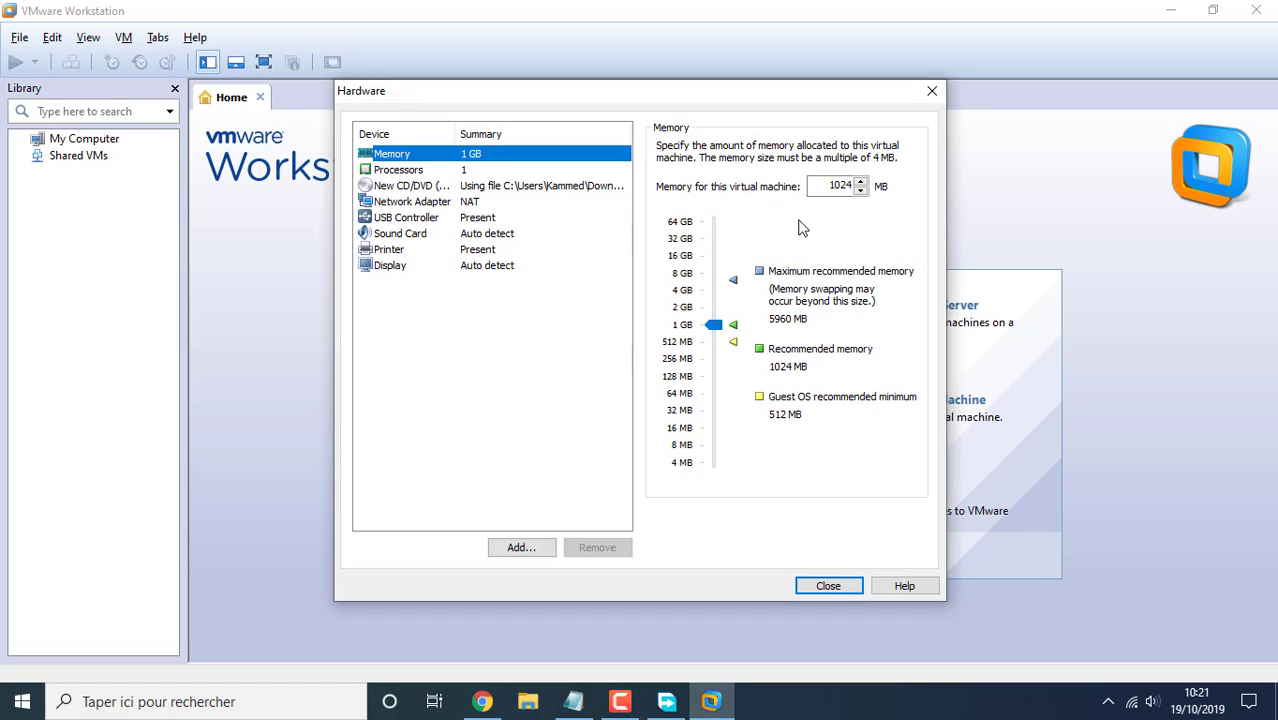
double_click(838, 186)
type("2048")
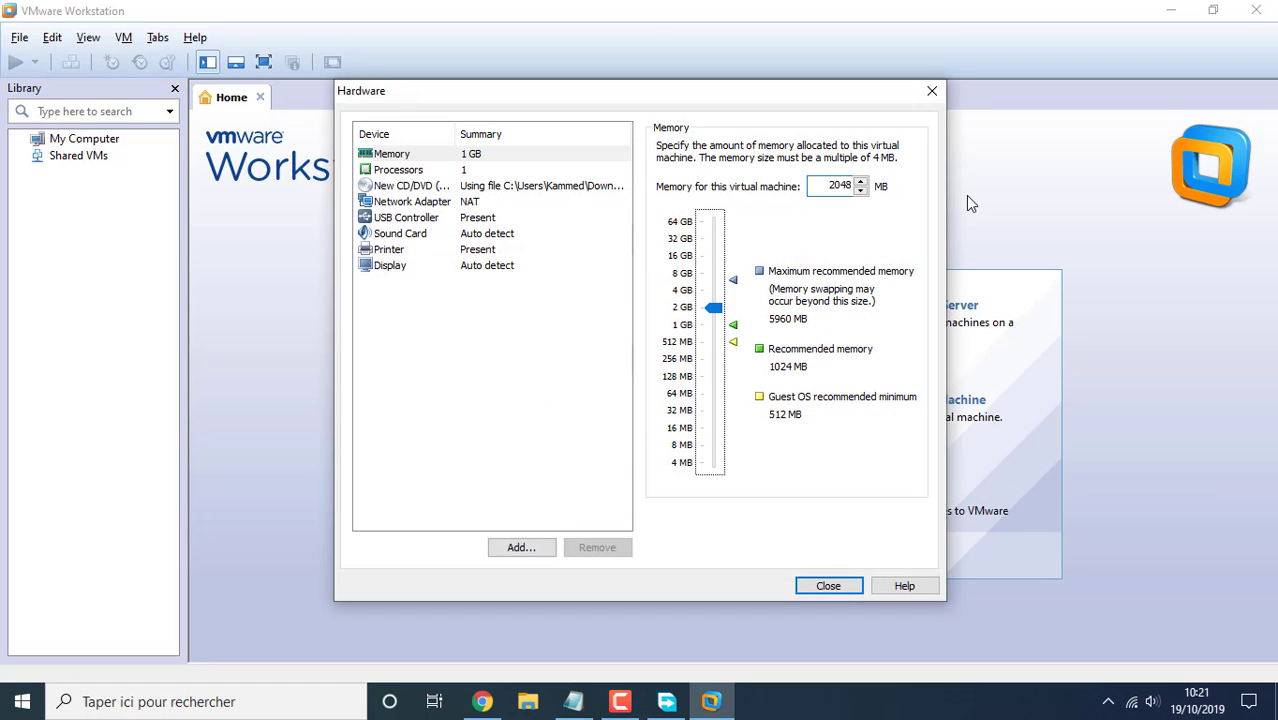
left_click(400, 169)
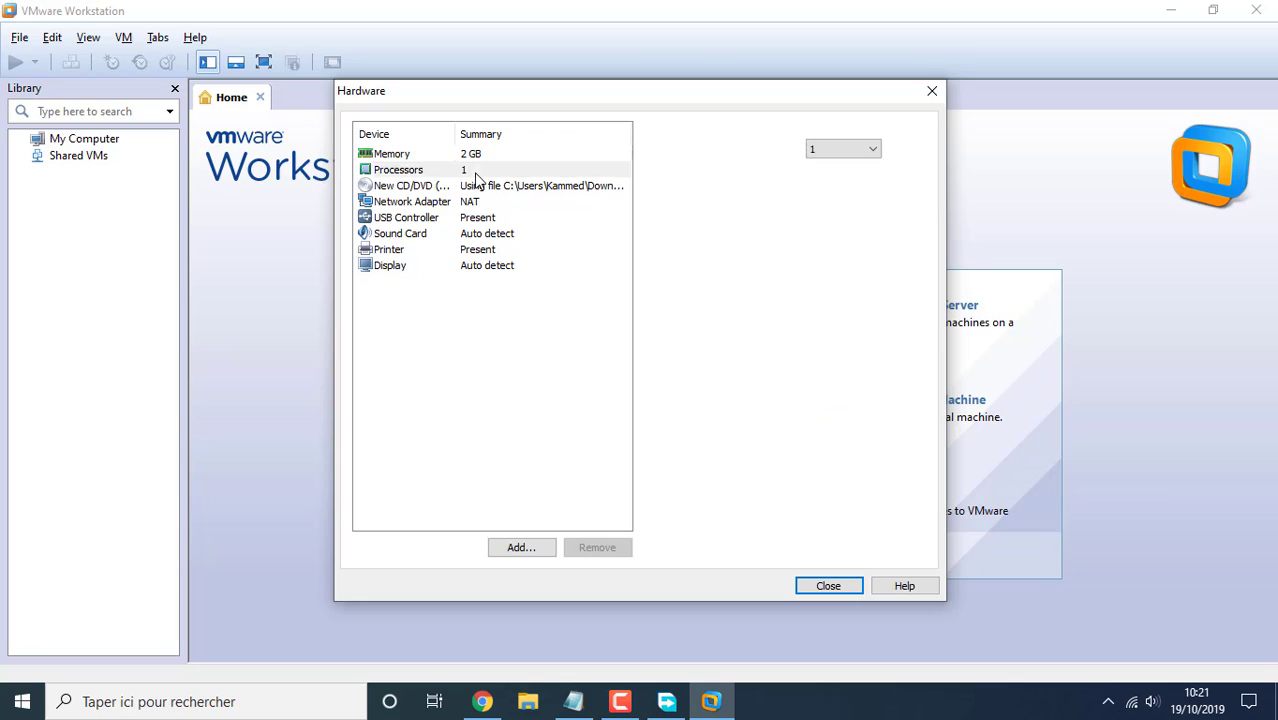
left_click(840, 148)
left_click(825, 178)
Review the CD/DVD, network, USB, sound, printer and display settings, then finish creating the VM
left_click(477, 190)
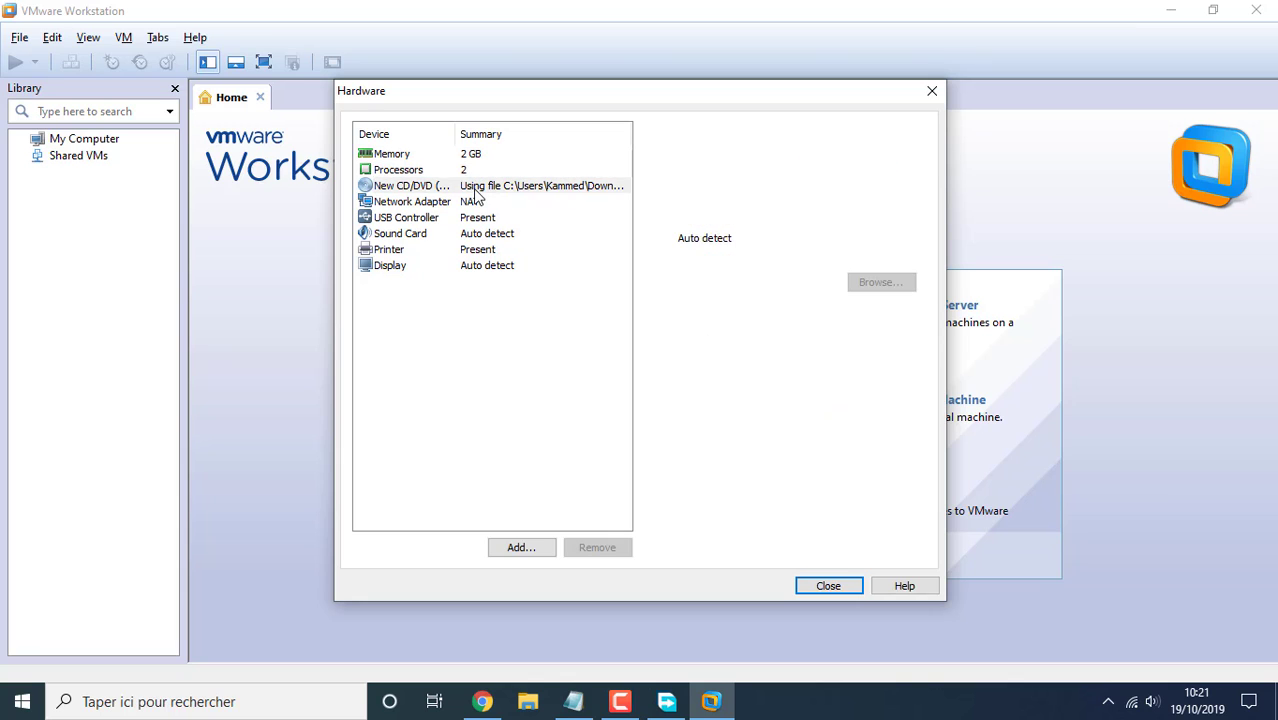
left_click(490, 203)
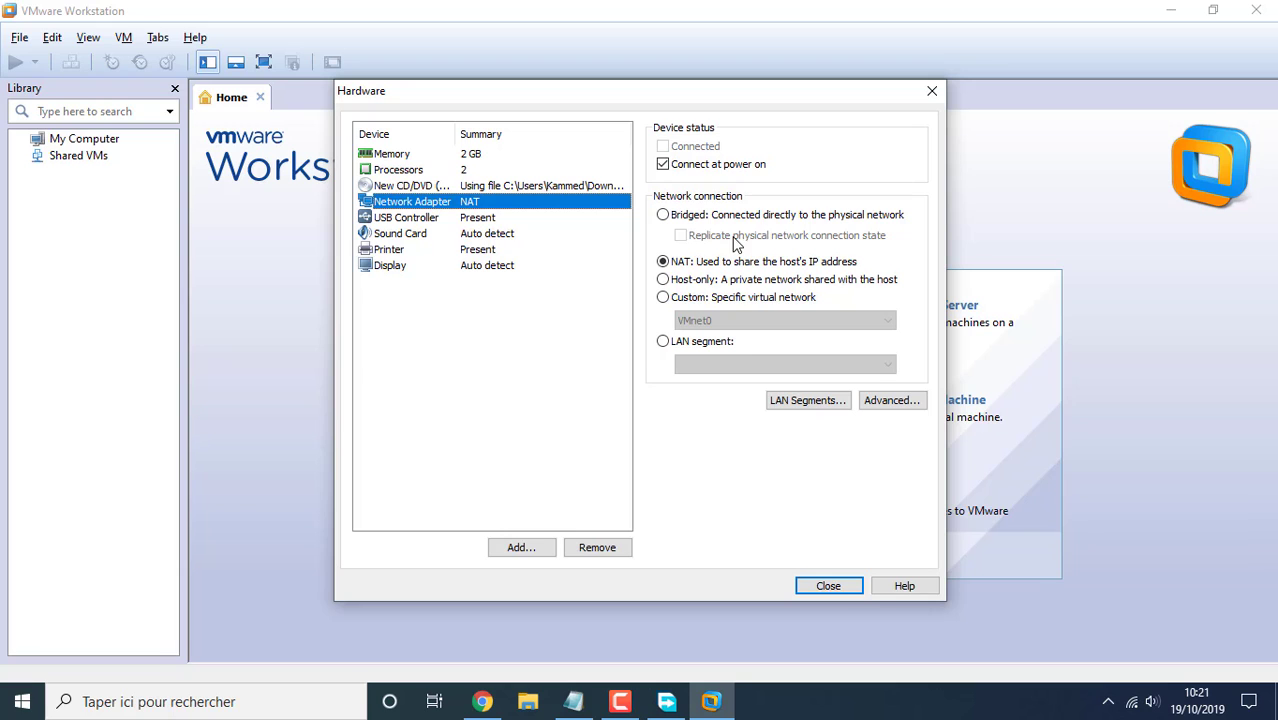
left_click(482, 218)
left_click(479, 234)
left_click(477, 250)
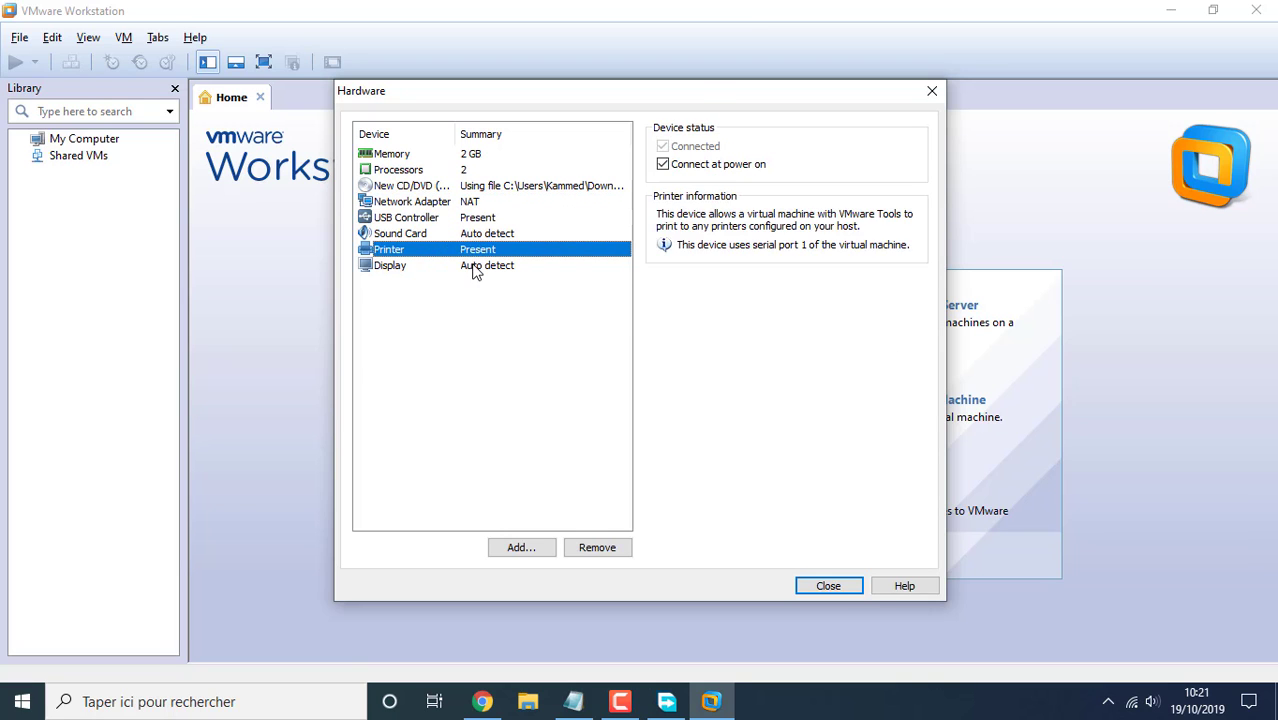
left_click(477, 266)
left_click(830, 588)
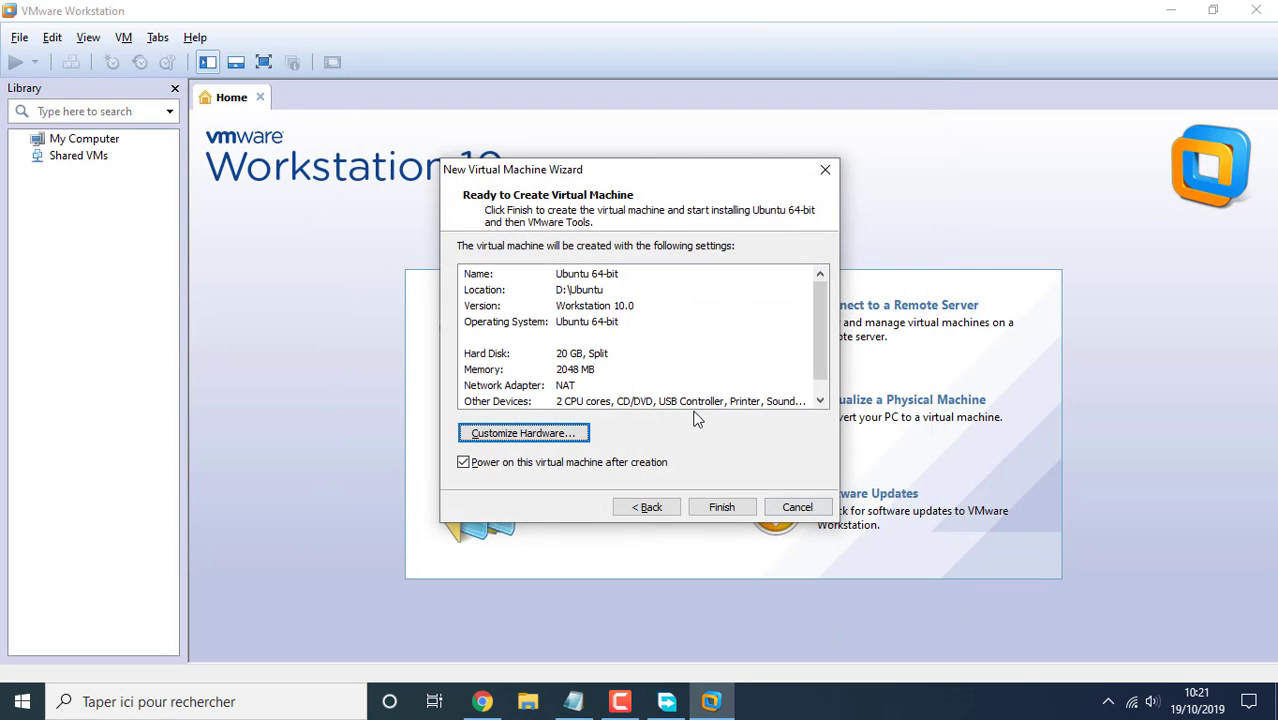
left_click(722, 507)
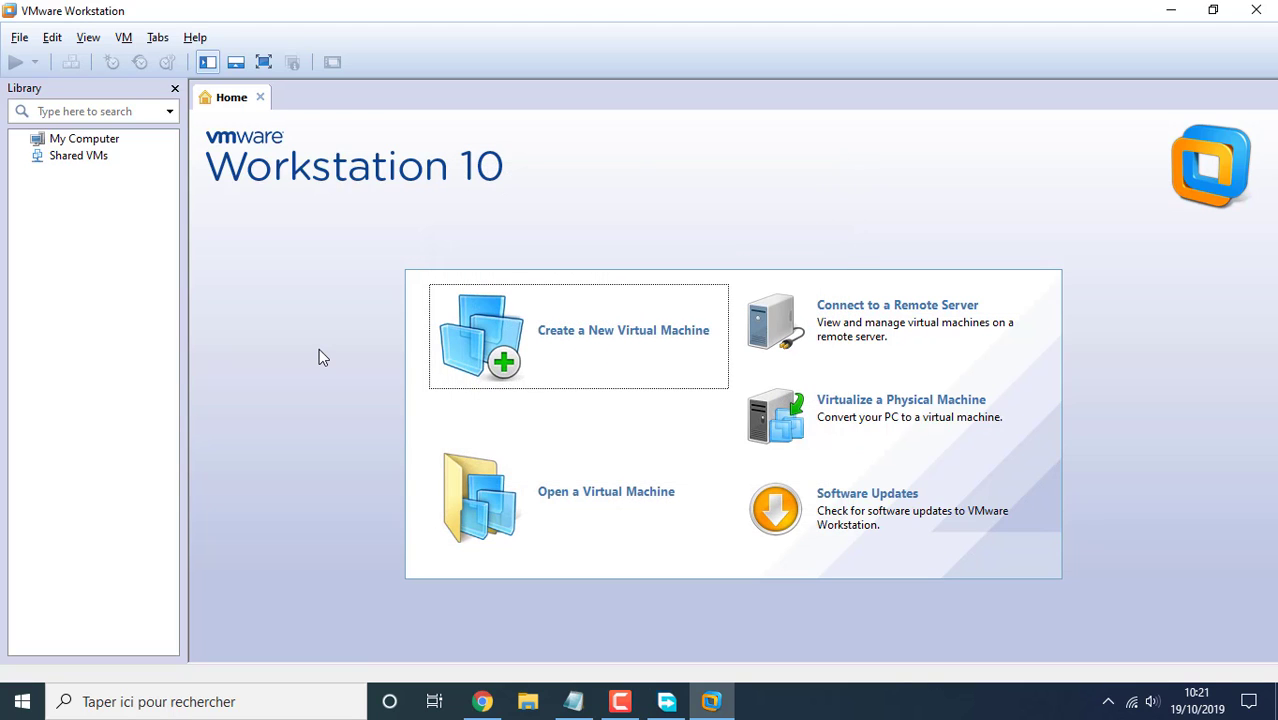
Overwrite all the Notepad text with 'Now we will begin the installation'
left_click(574, 701)
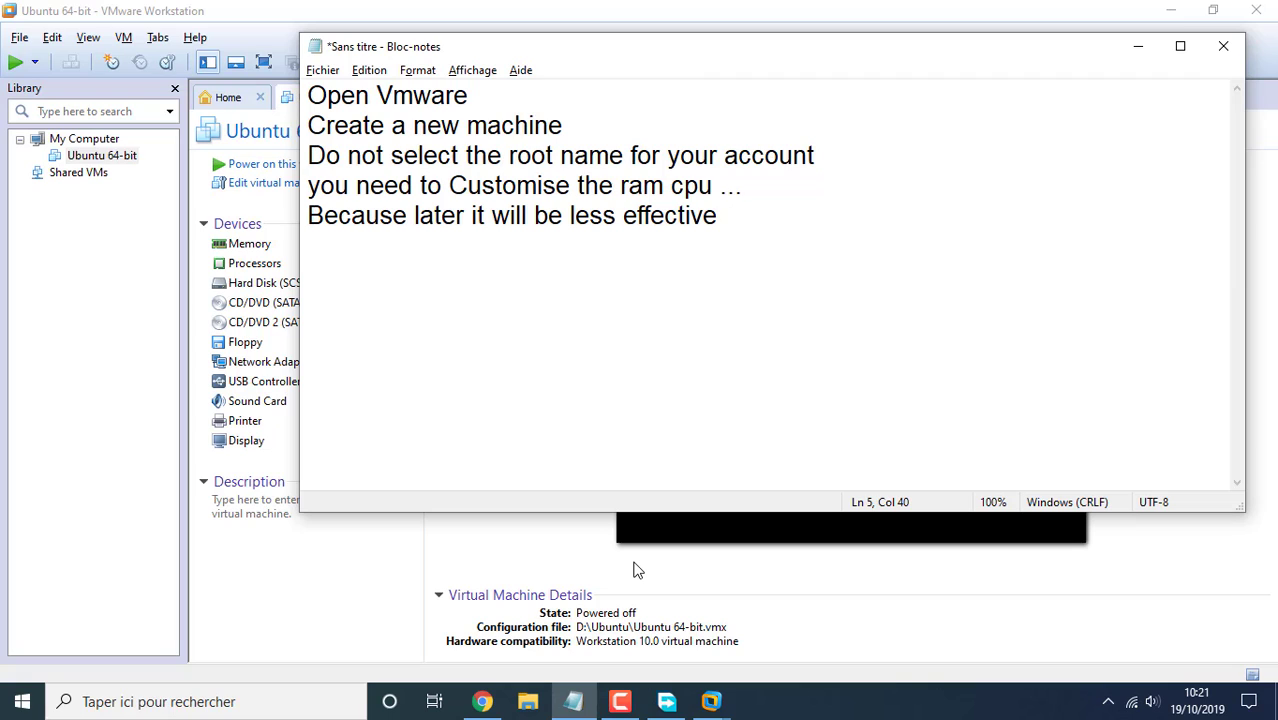
key("ctrl+a")
type("Now ")
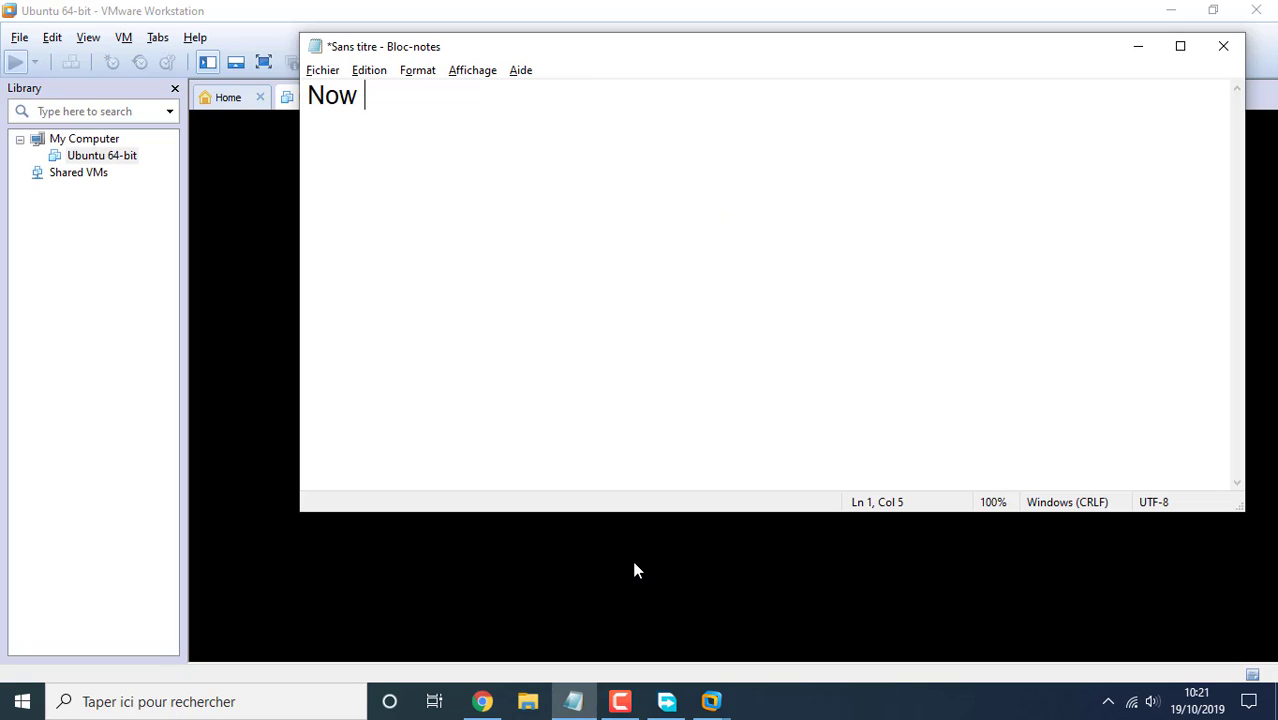
type("we will ")
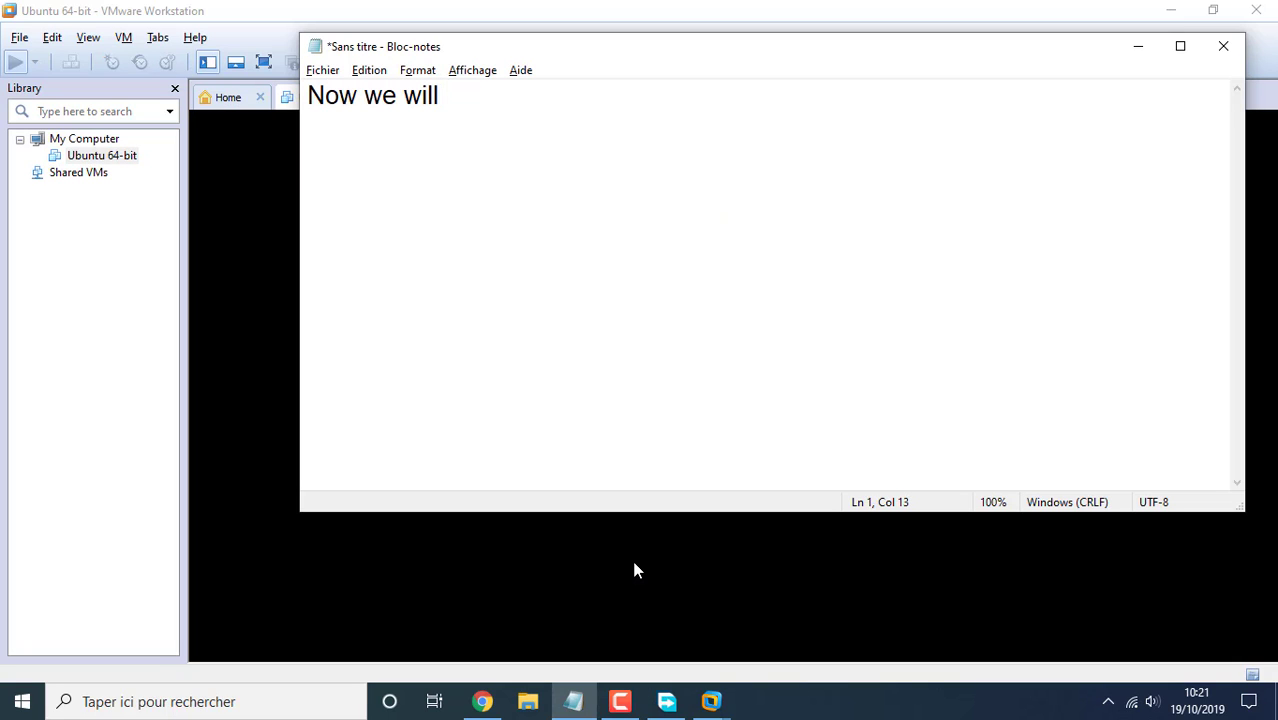
type("begin th")
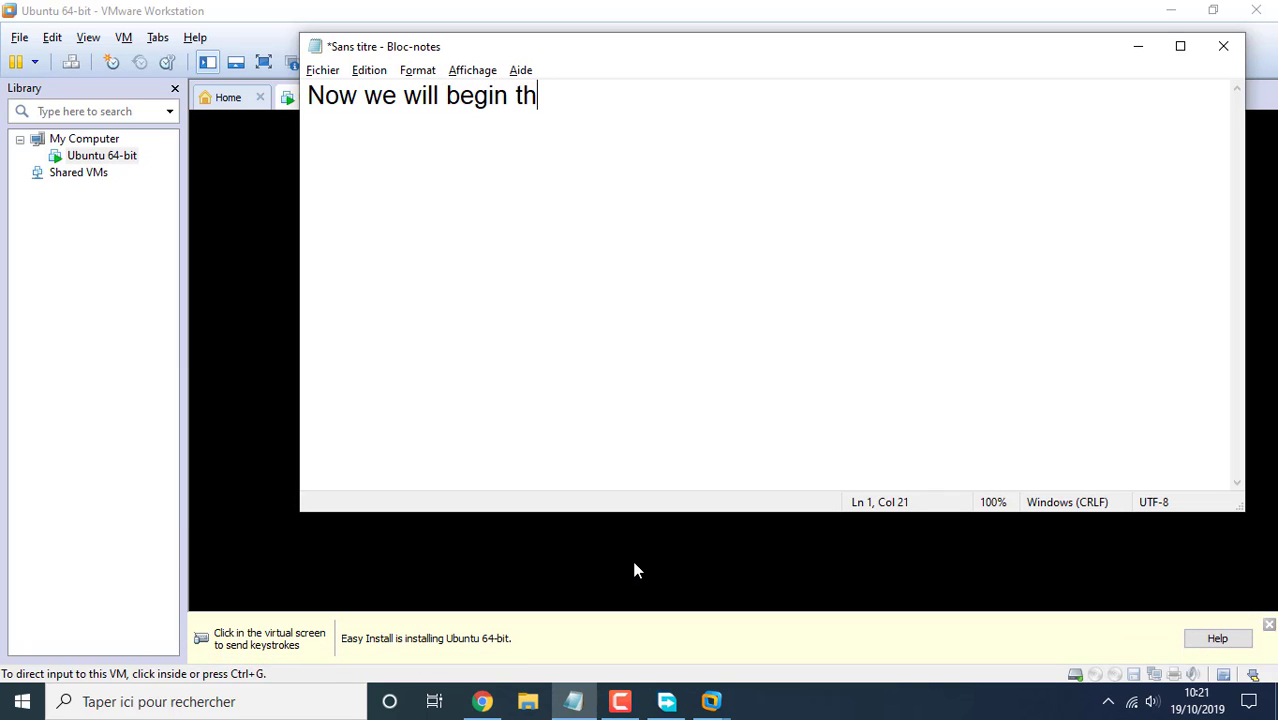
type("e installati")
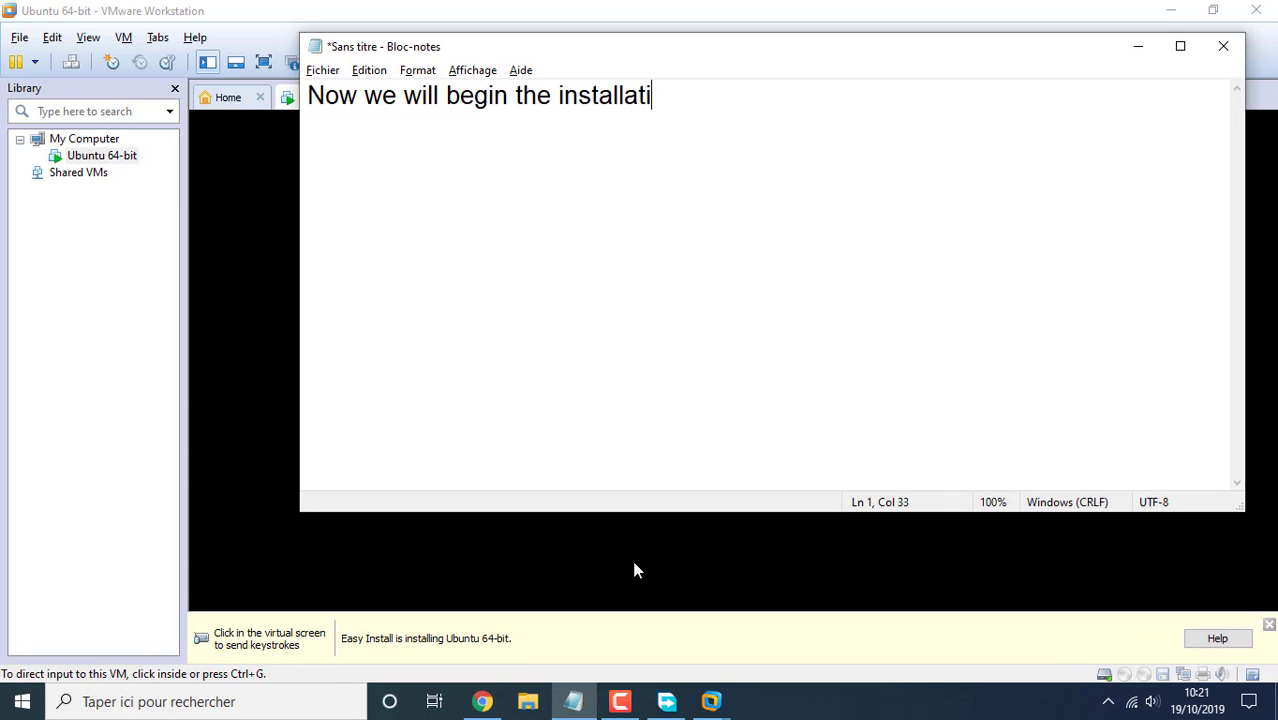
type("on")
key("Return")
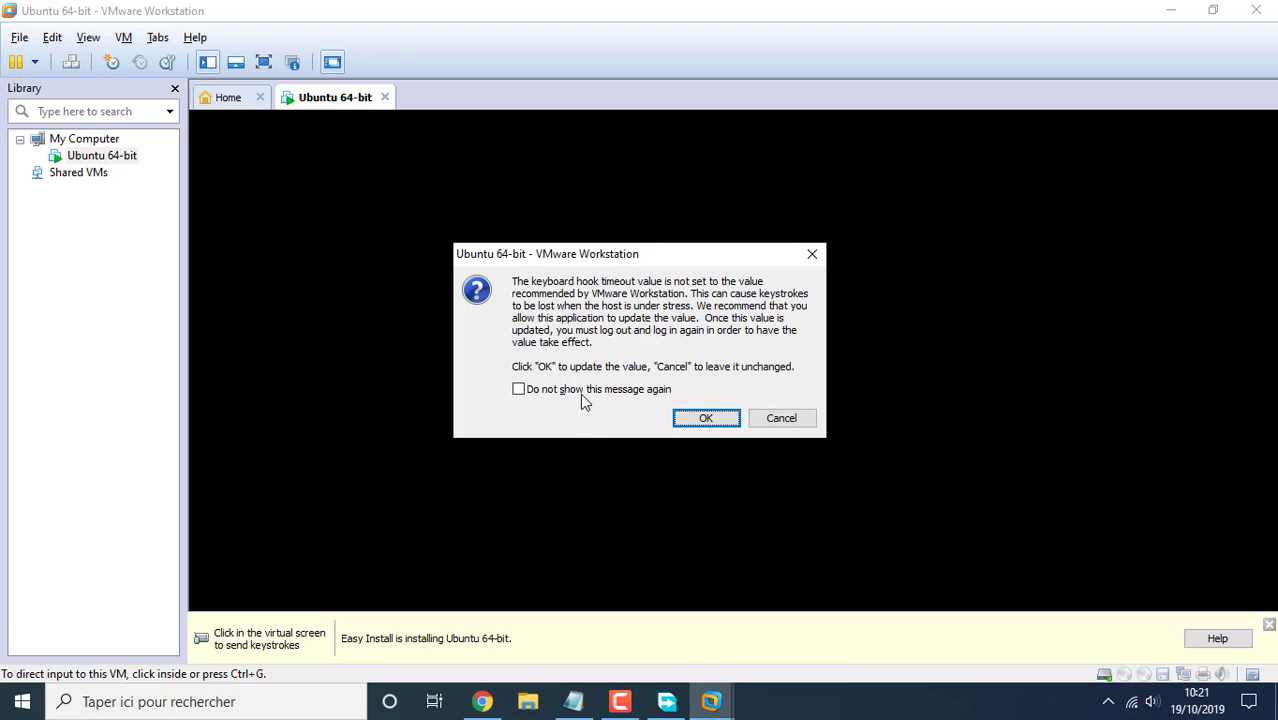
Accept the keyboard hook timeout update, suppress the removable devices notice, and close the hint bar
left_click(706, 419)
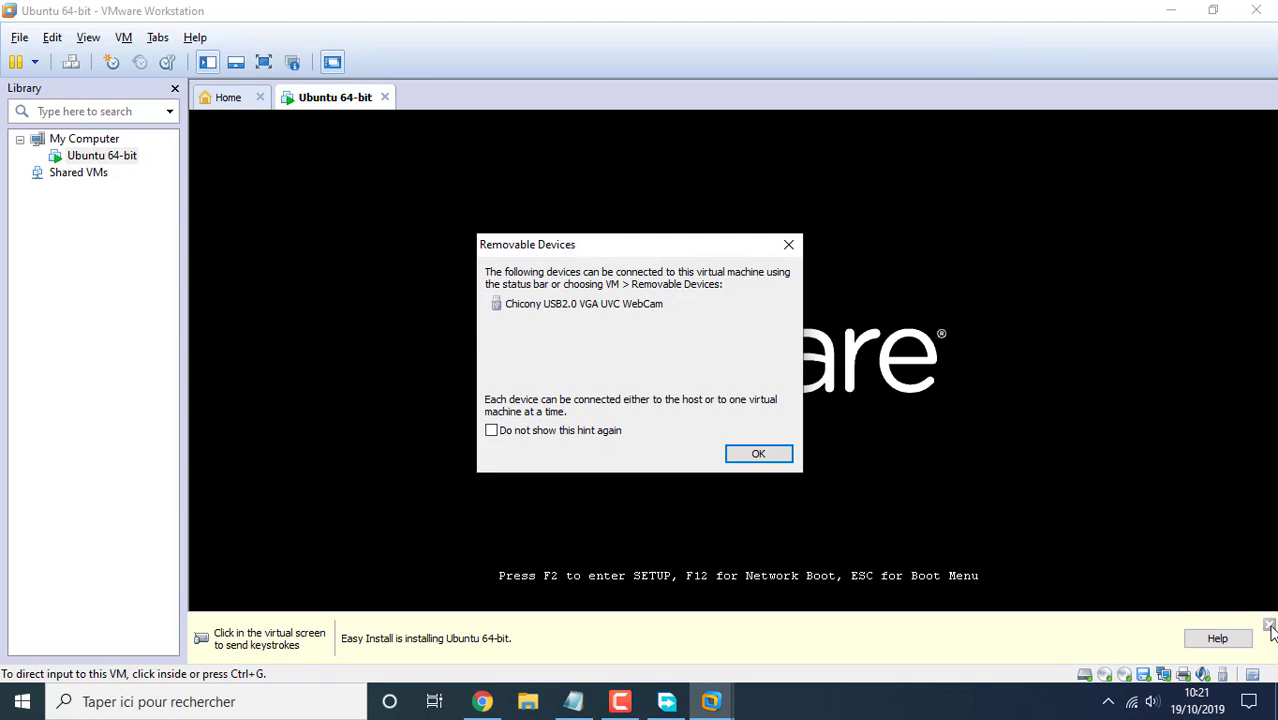
left_click(576, 432)
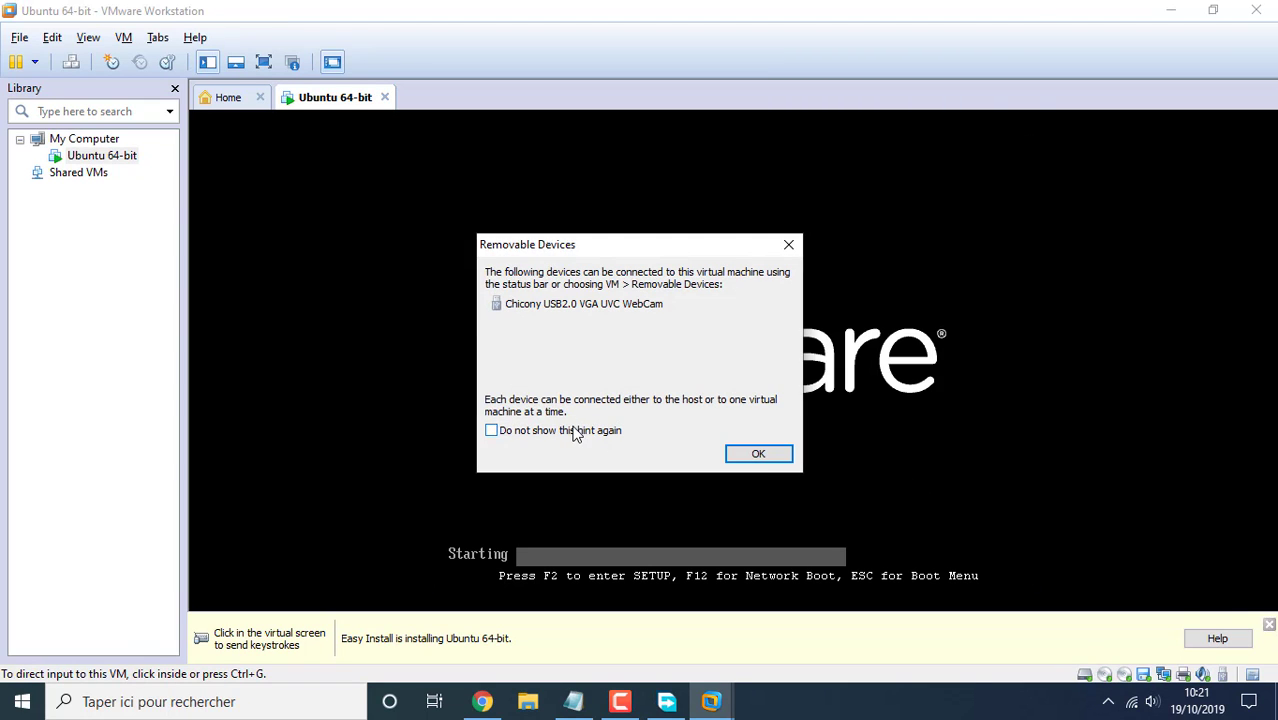
left_click(769, 463)
left_click(1269, 625)
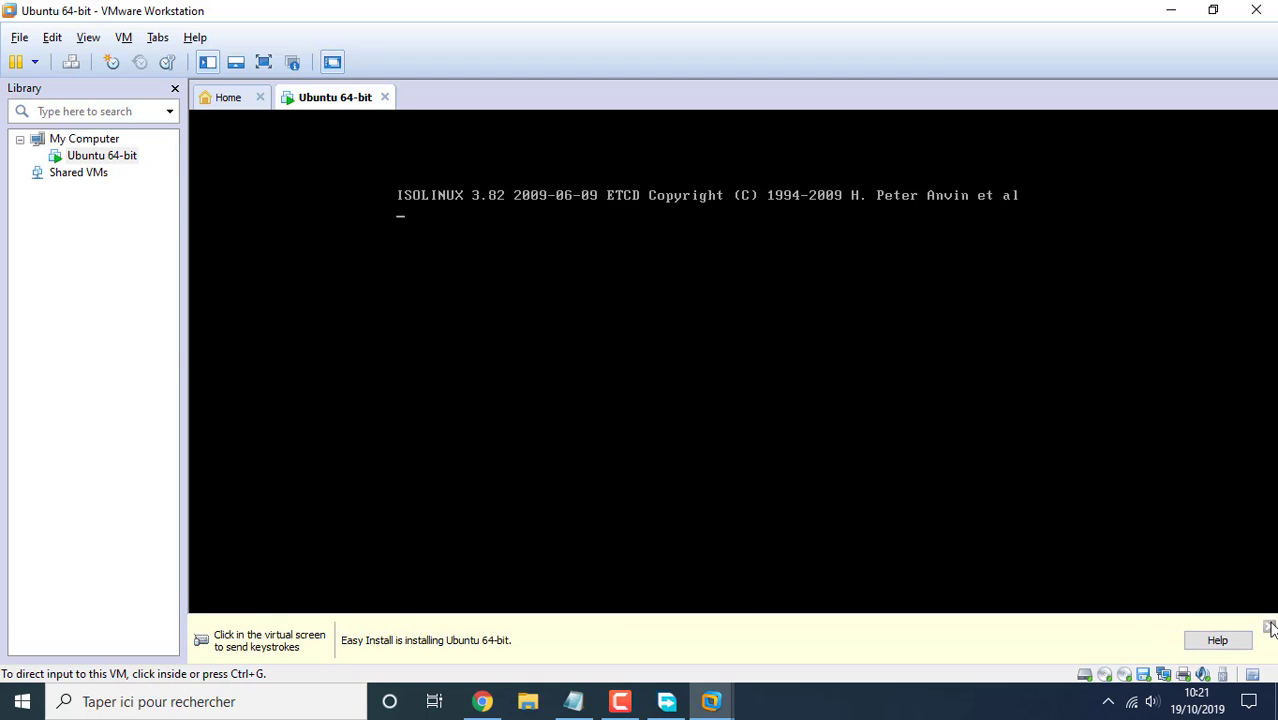
Switch the booting Ubuntu virtual machine to full screen
left_click(576, 334)
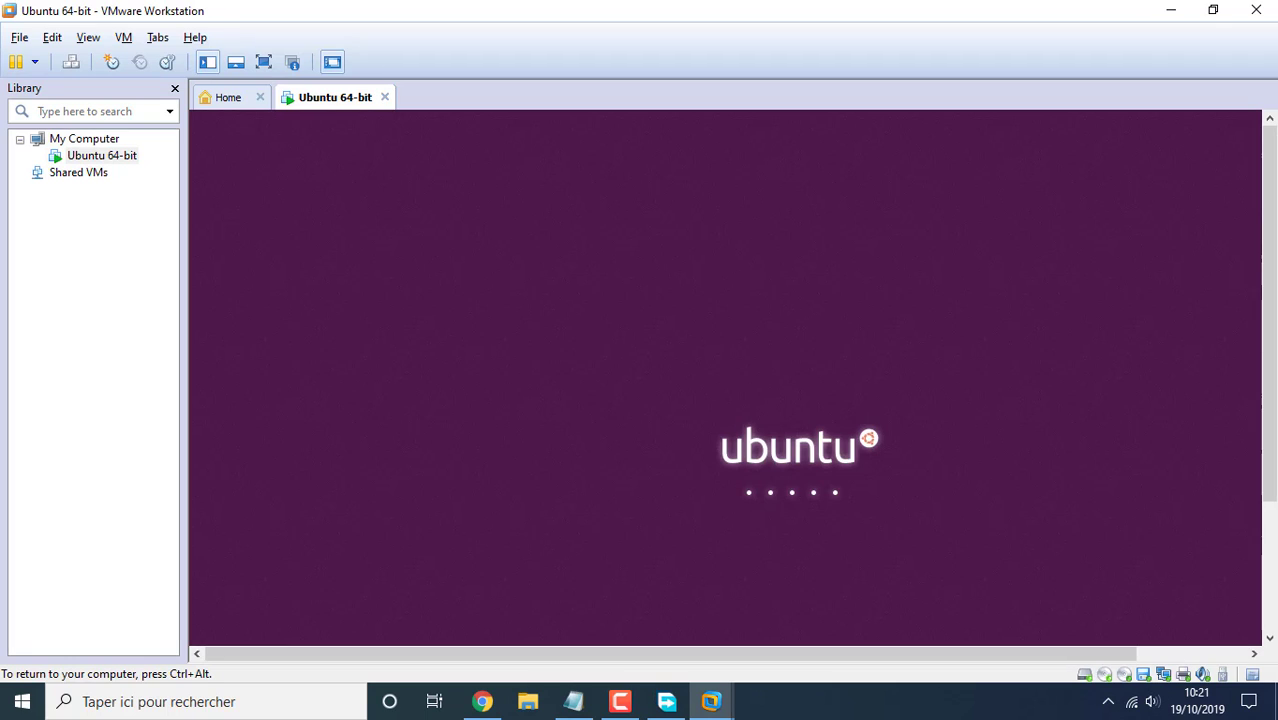
key("ctrl+alt")
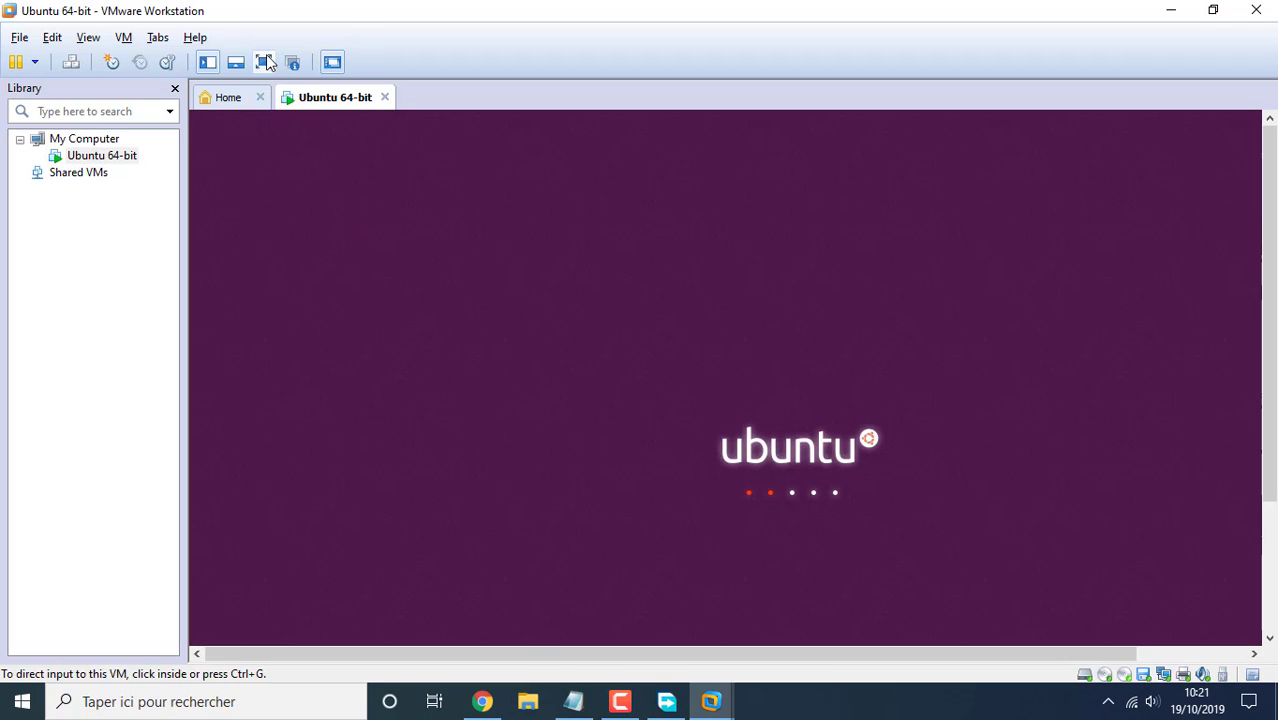
left_click(263, 62)
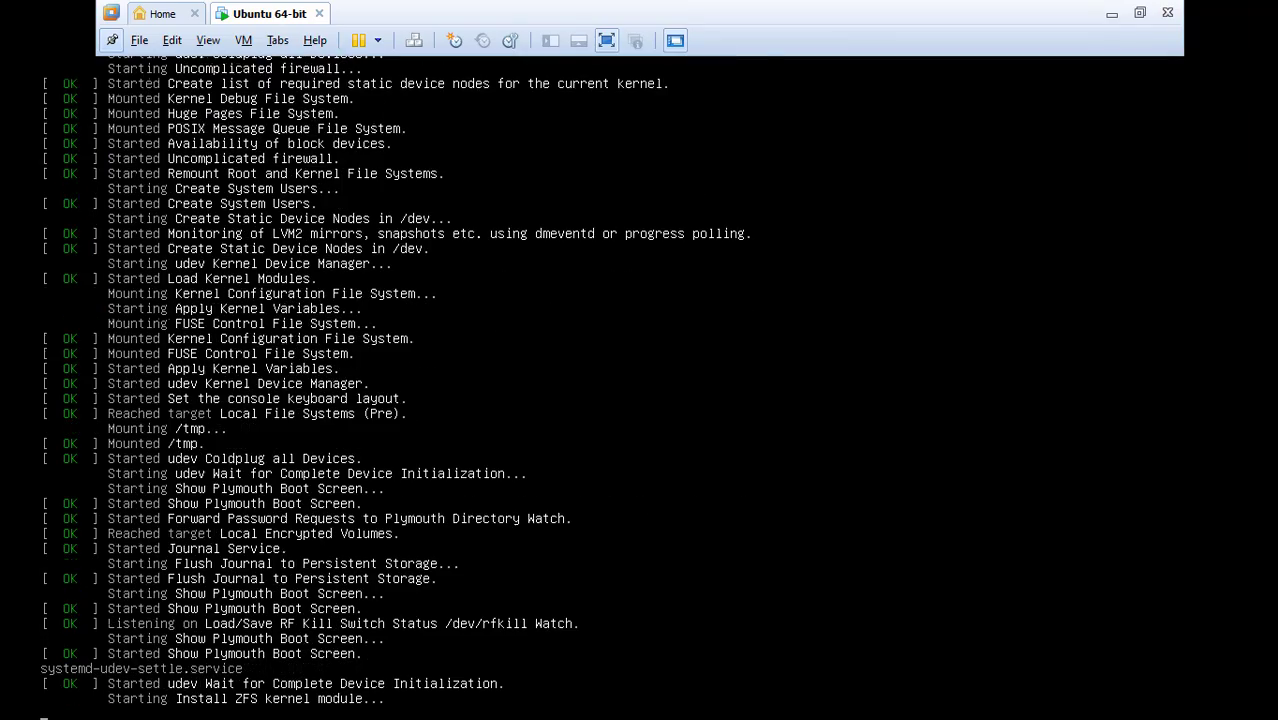
Unpin the full-screen toolbar so it auto-hides while Ubuntu installs
key("alt+Tab")
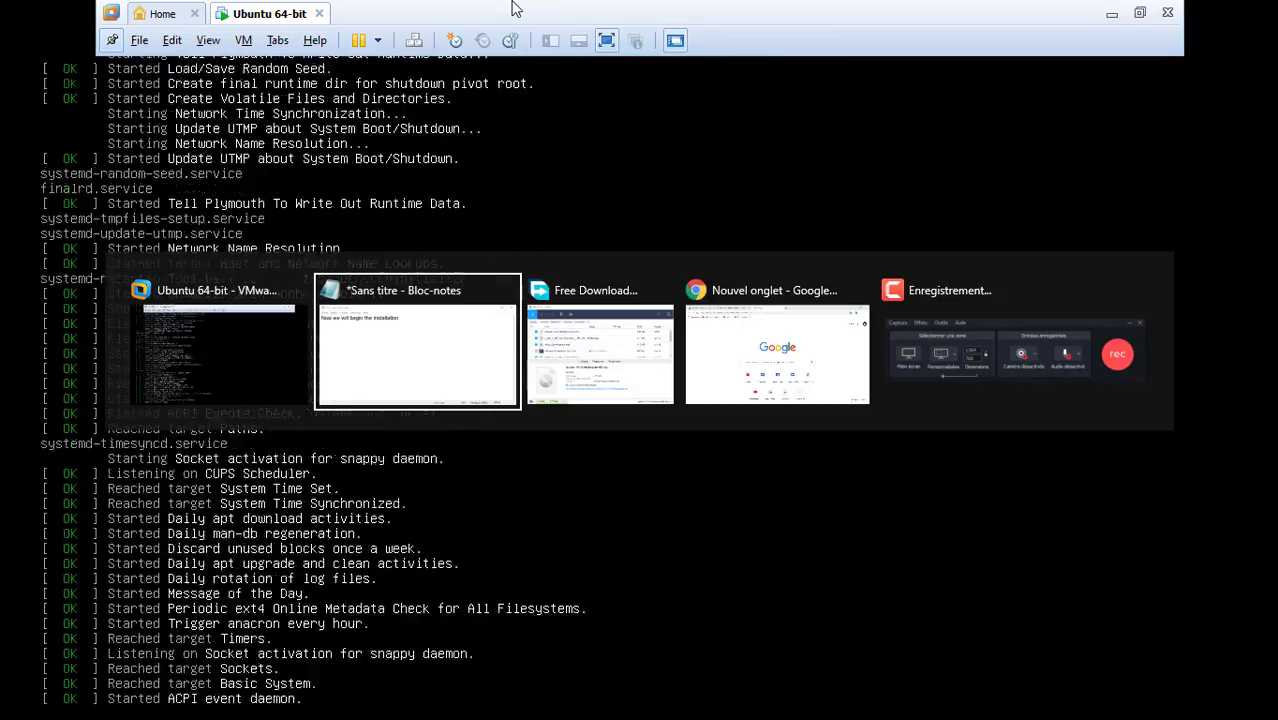
left_click(640, 62)
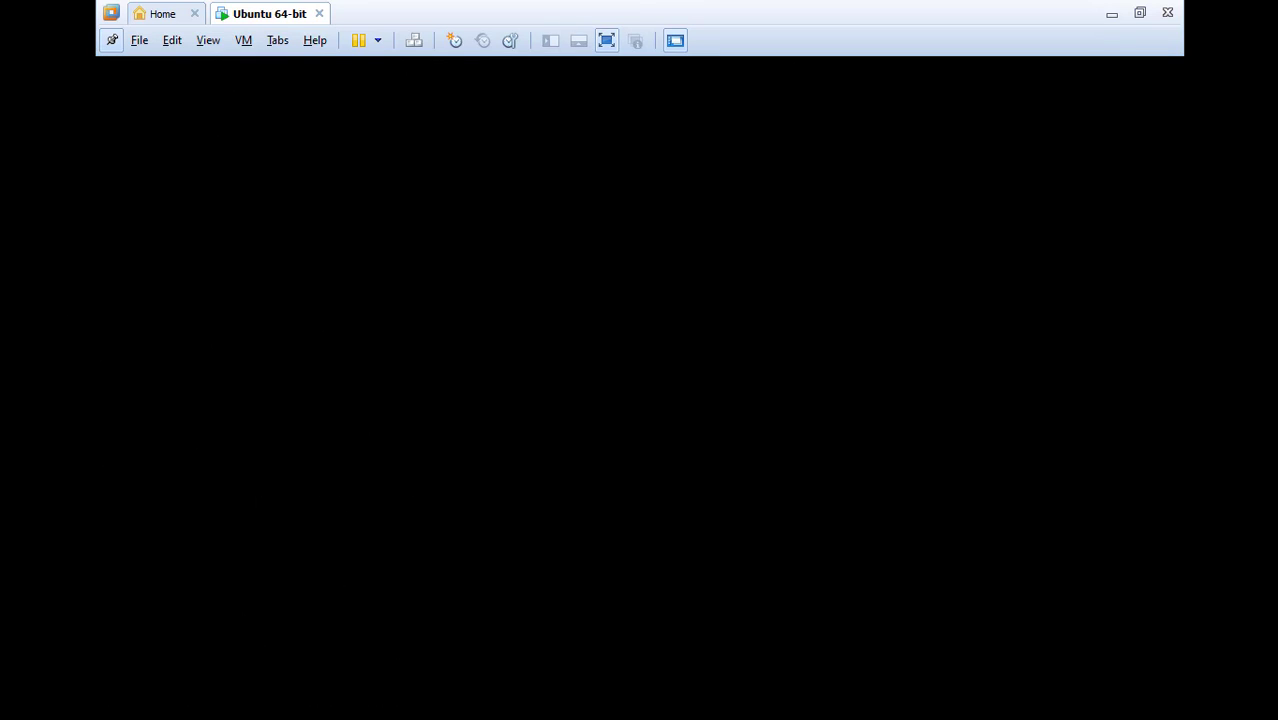
left_click(117, 42)
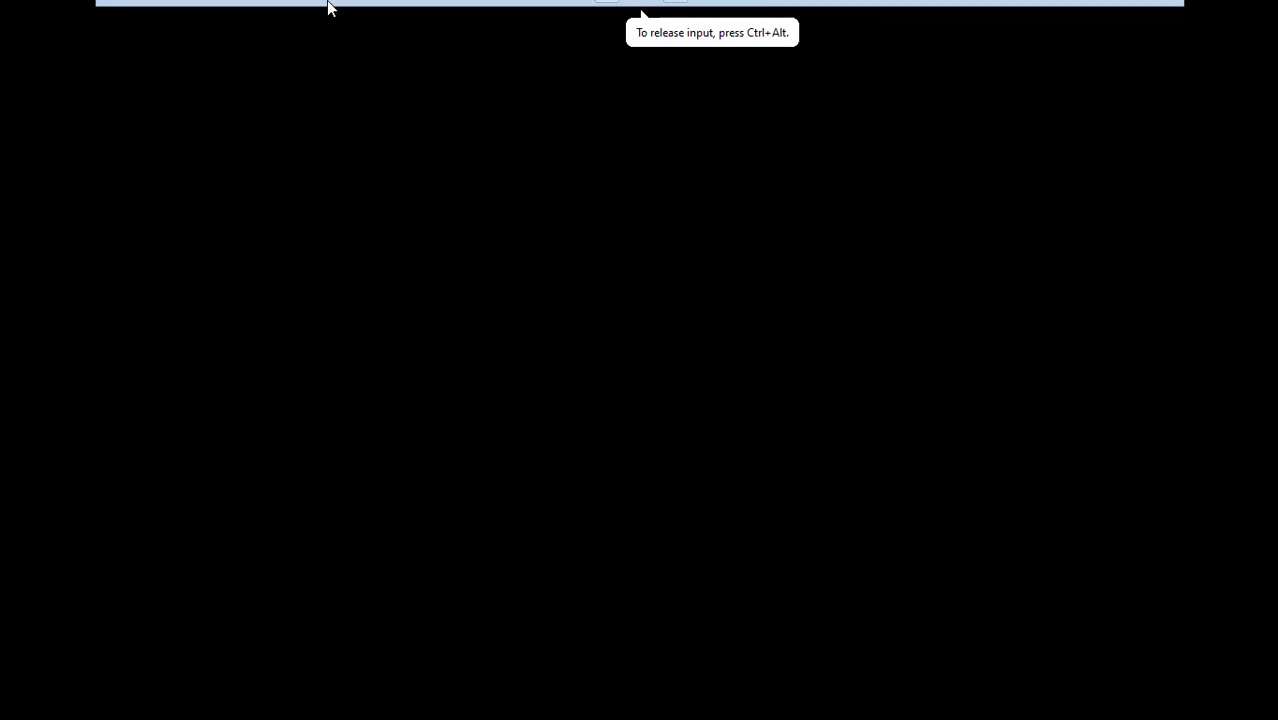
mouse_move(328, 8)
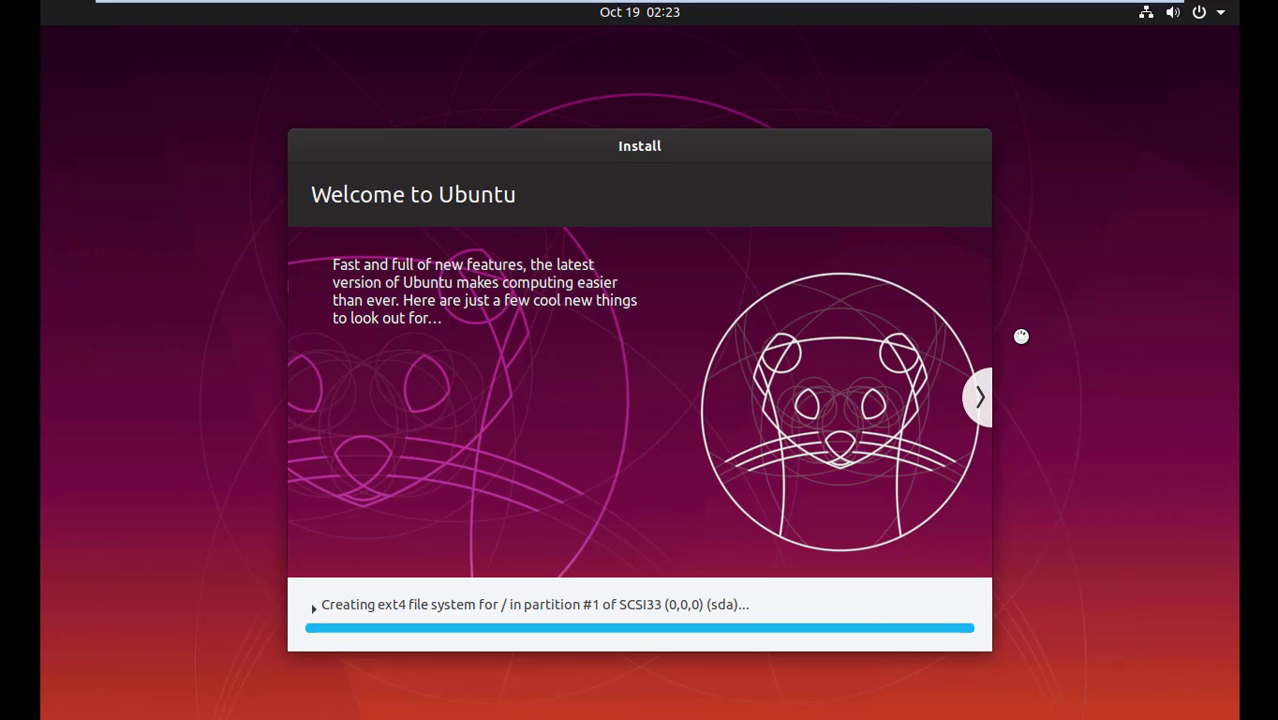
Cycle through the open windows with the Alt+Tab switcher, then cancel it
mouse_move(656, 3)
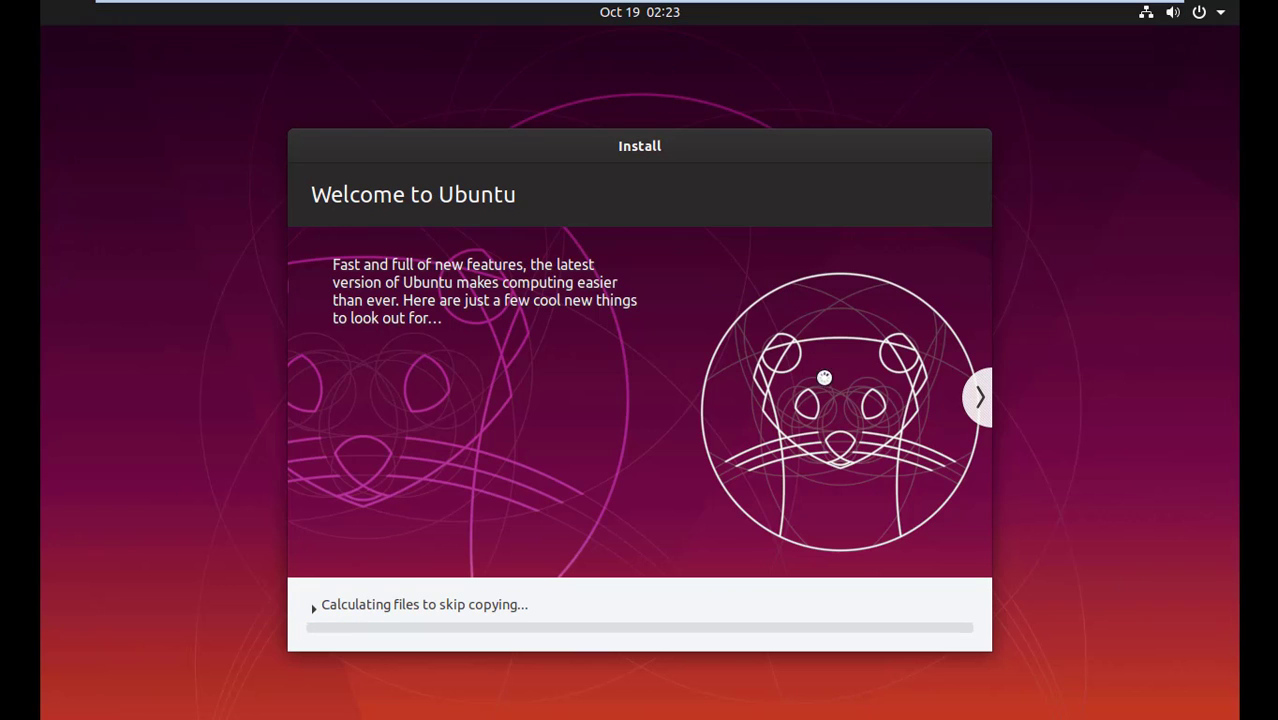
mouse_move(726, 3)
key("alt+Tab")
key("alt+Tab")
key("alt+Tab")
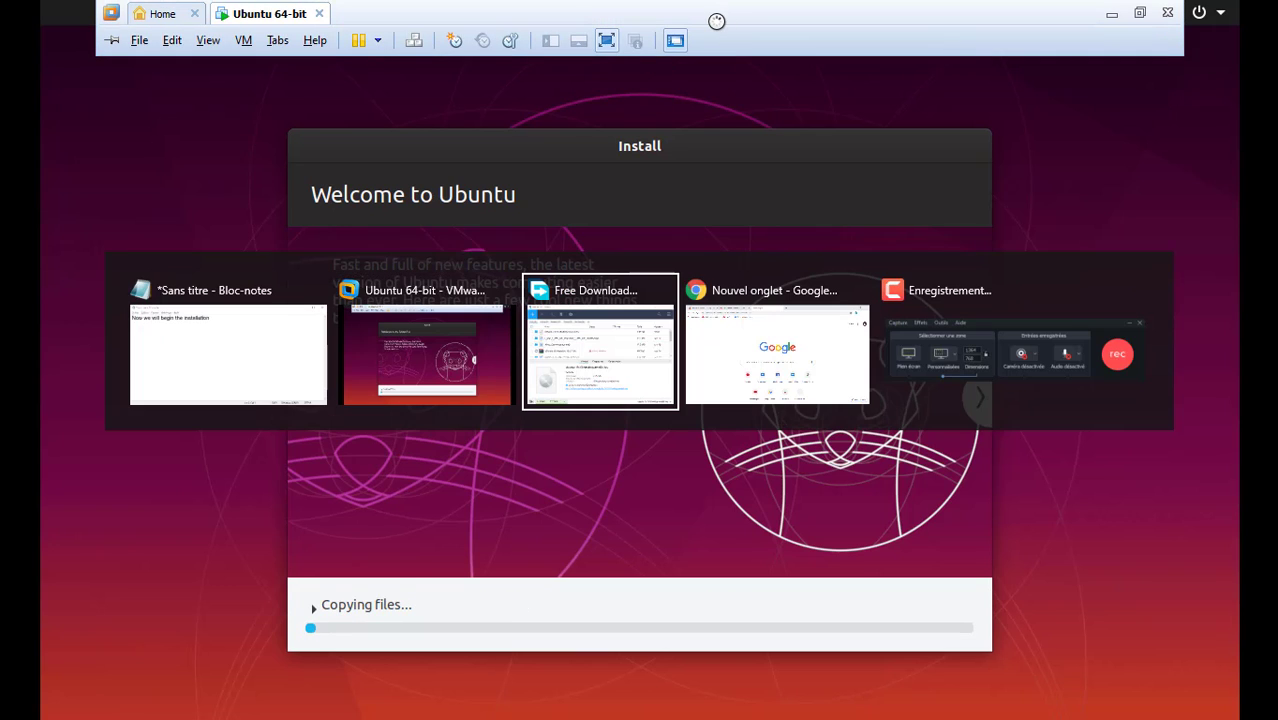
key("alt+Tab")
key("alt+Tab")
key("Escape")
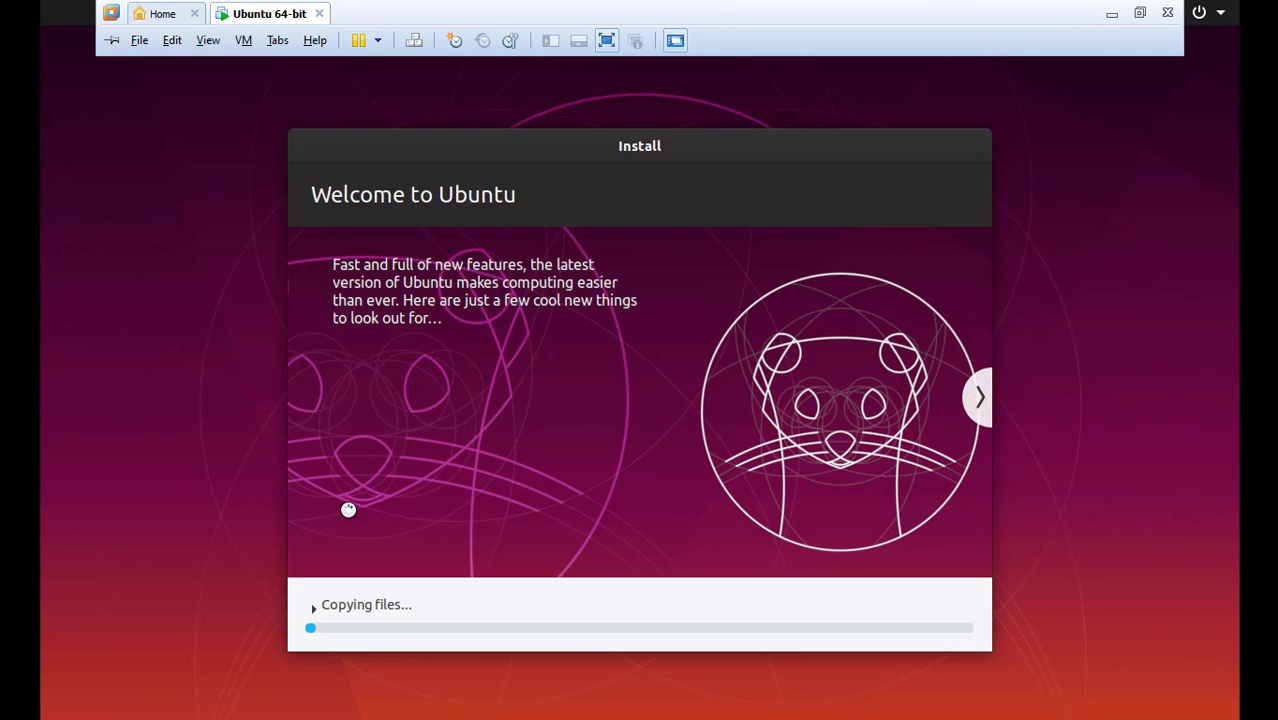
Add 'The installation may take a few minuts' to Notepad, then return to the full-screen Ubuntu VM
left_click(1111, 13)
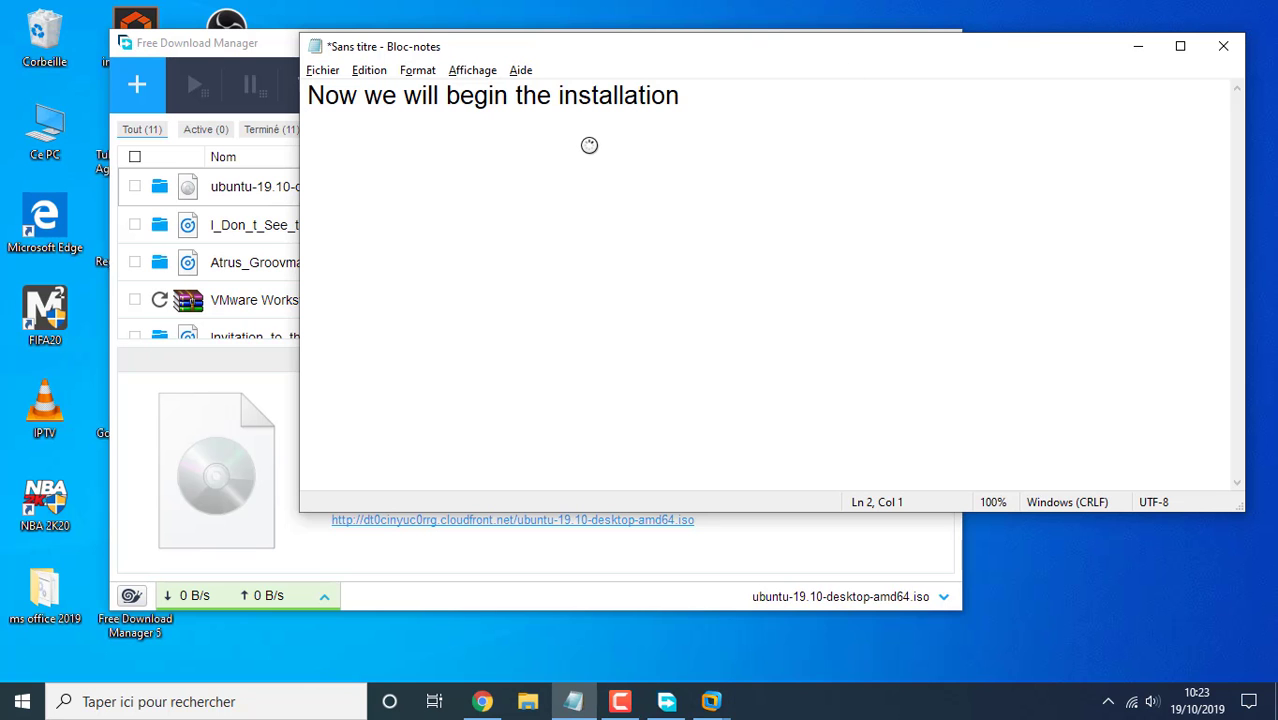
type("e in")
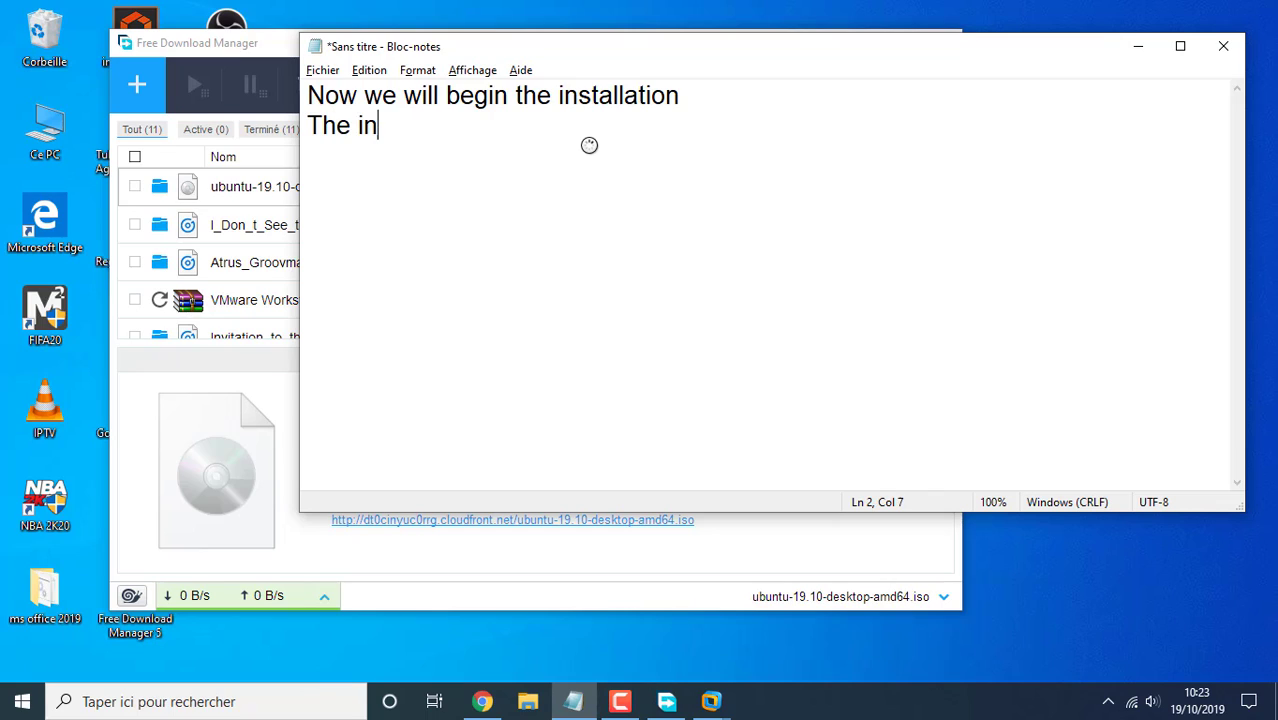
type("stallation ma")
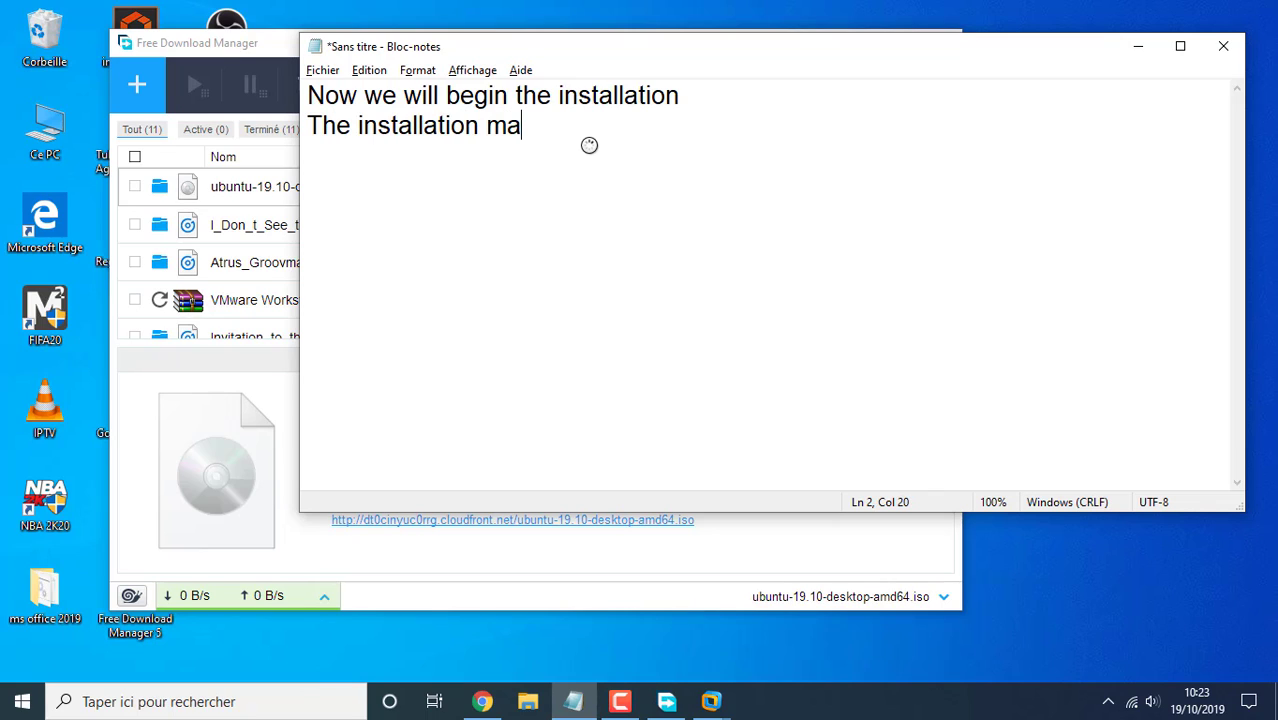
type("y take a ")
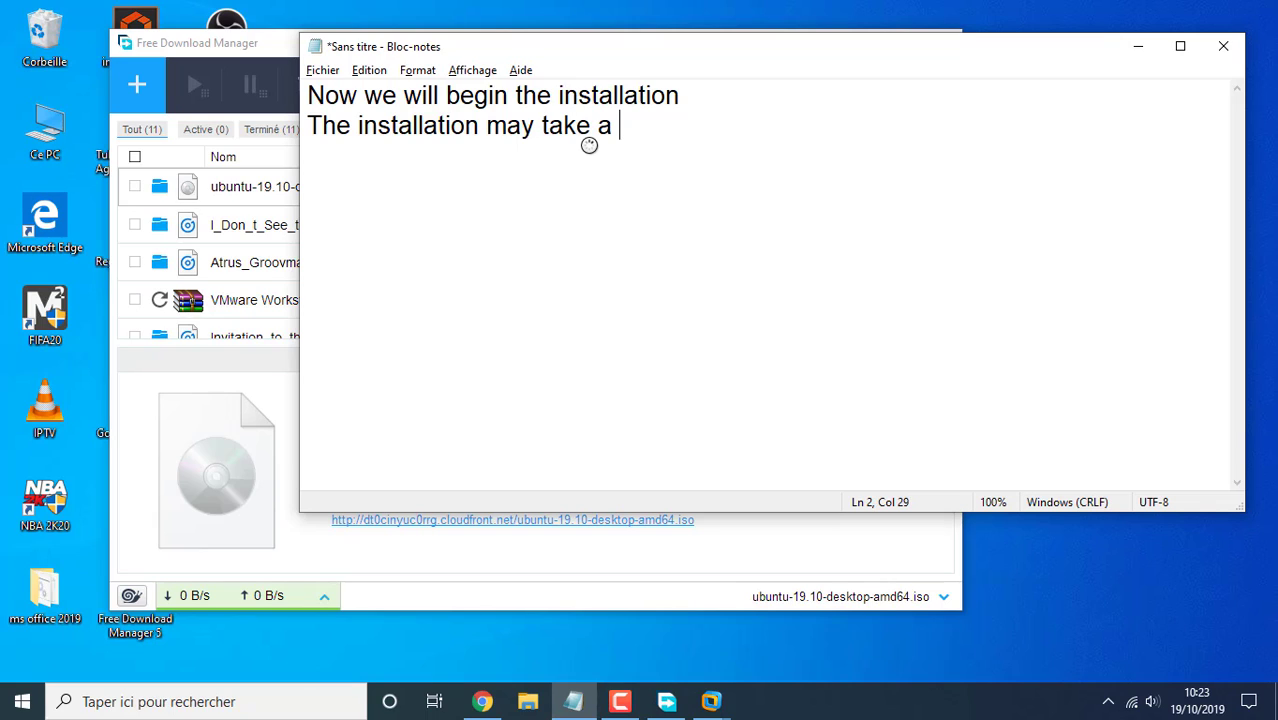
type("few min")
type("uts")
key("BackSpace")
type("ts")
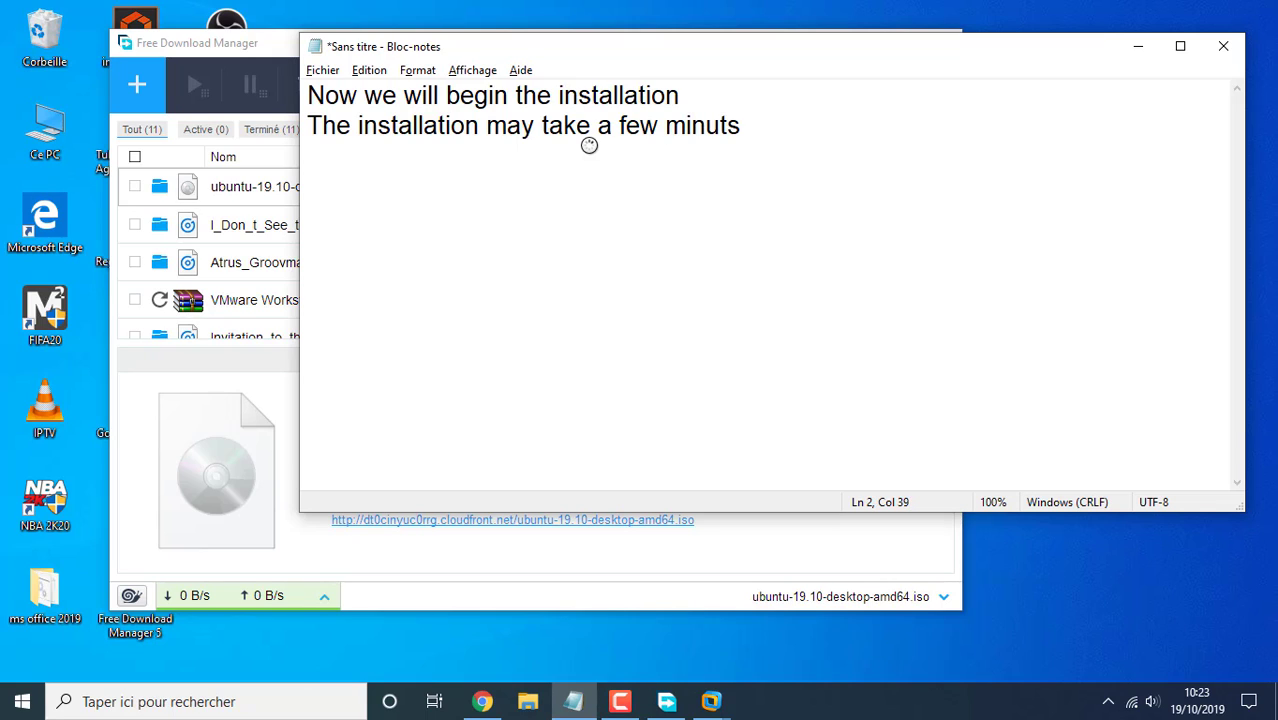
left_click(711, 701)
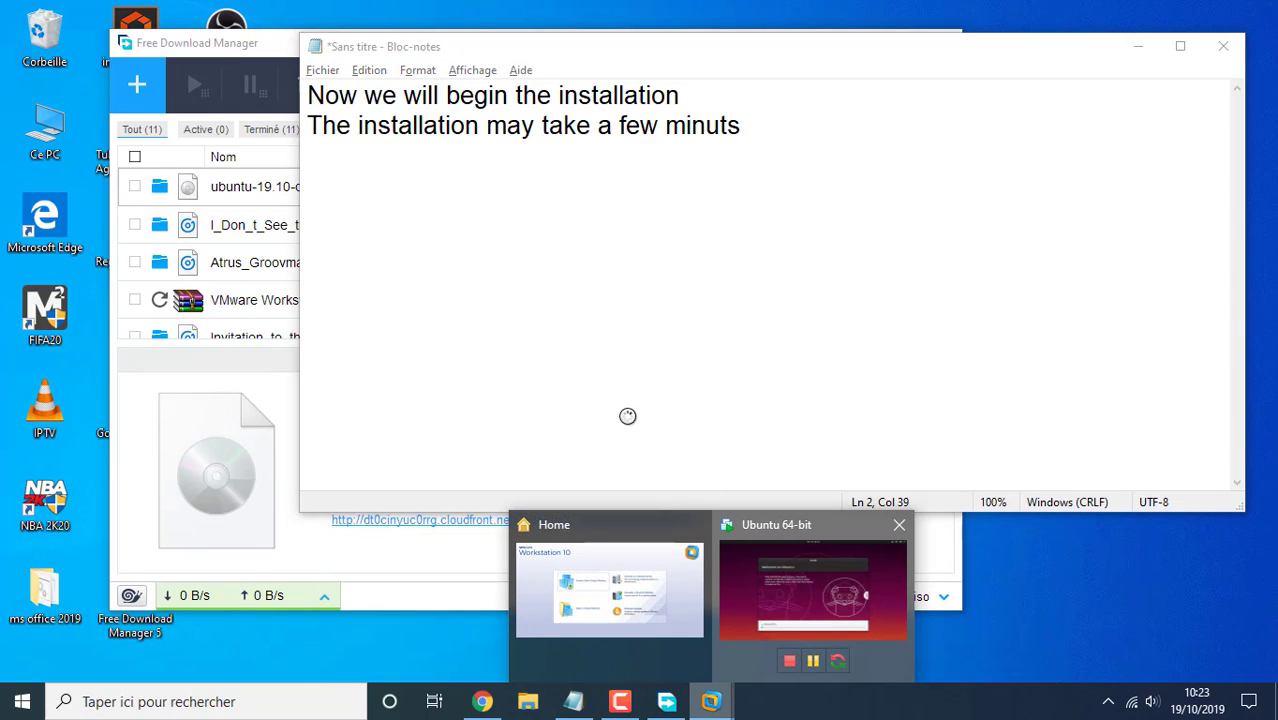
left_click(813, 590)
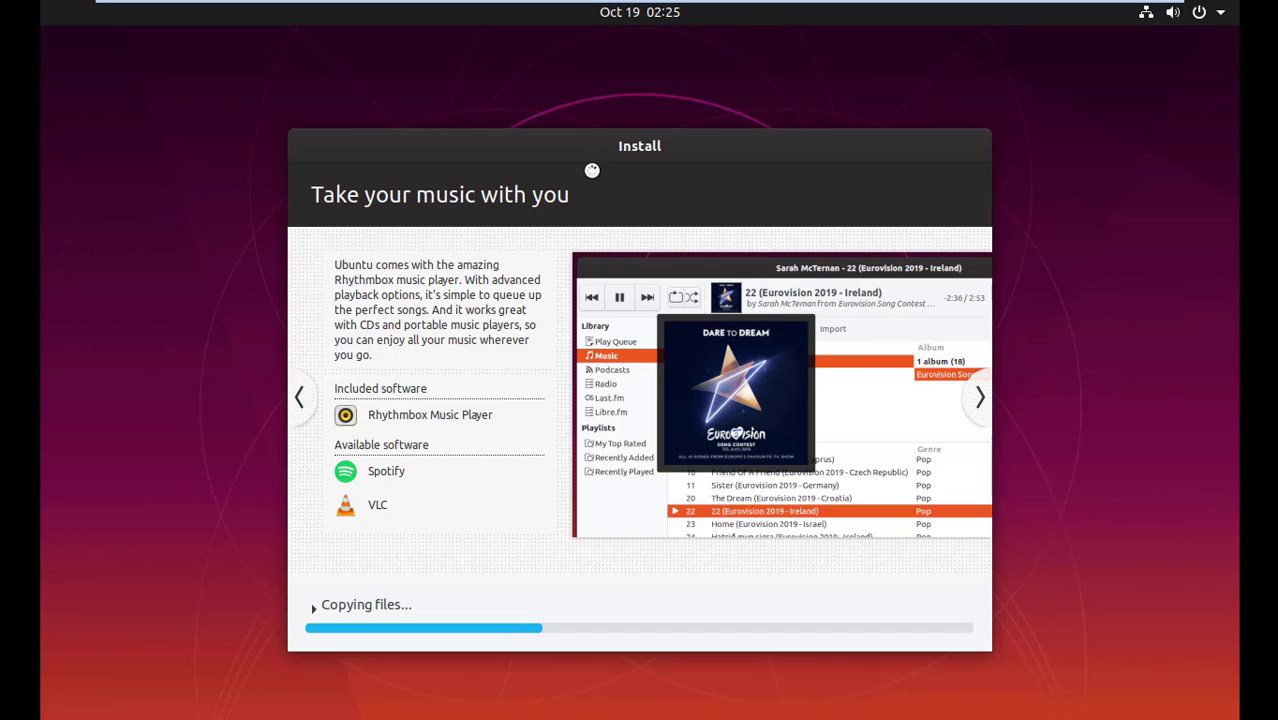
Minimize the full-screen Ubuntu VM to the desktop while the install keeps running
mouse_move(518, 11)
key("alt+Tab")
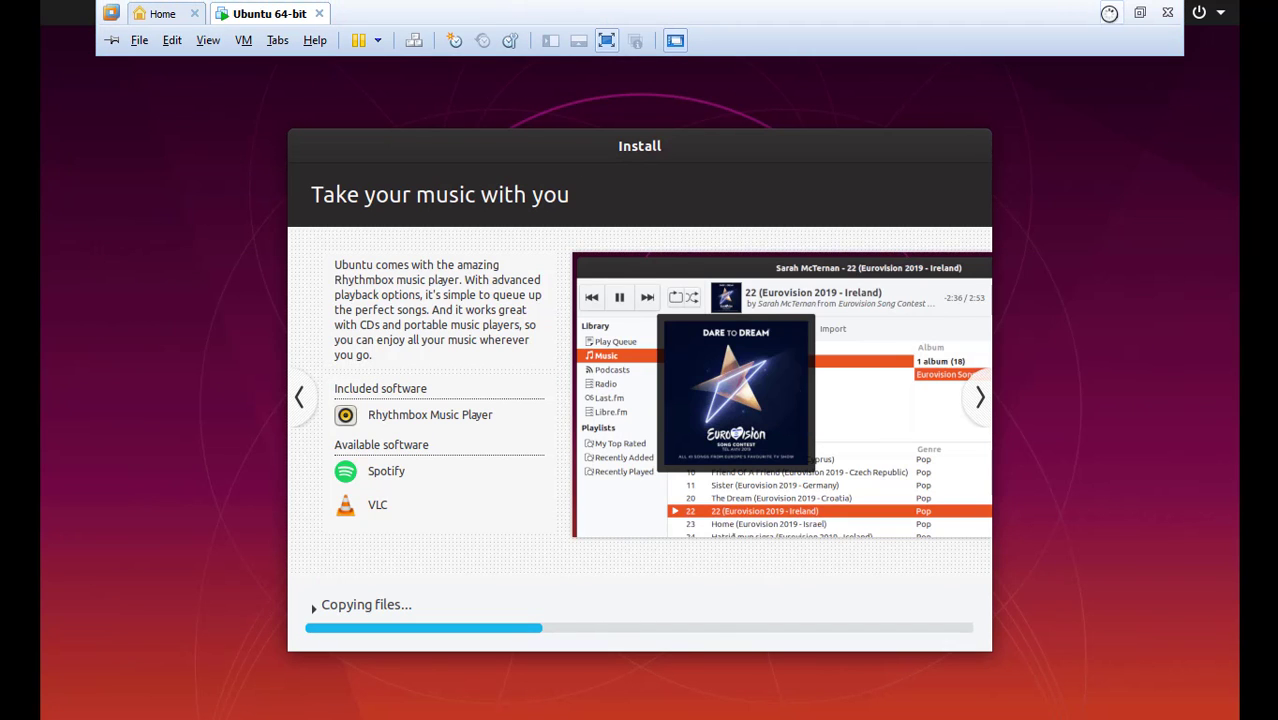
left_click(1109, 13)
Clear the note and write that VMware makes installation simple and all mistakes and tests happen there
left_click(275, 44)
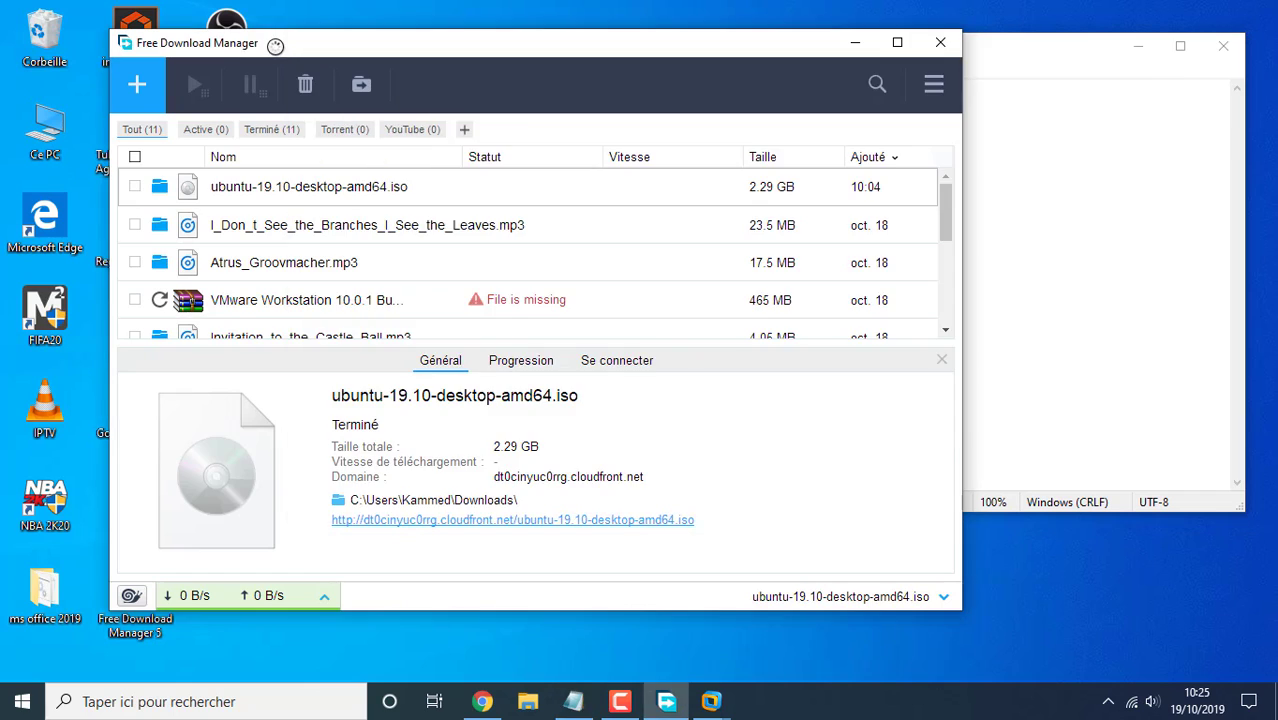
key("ctrl+a")
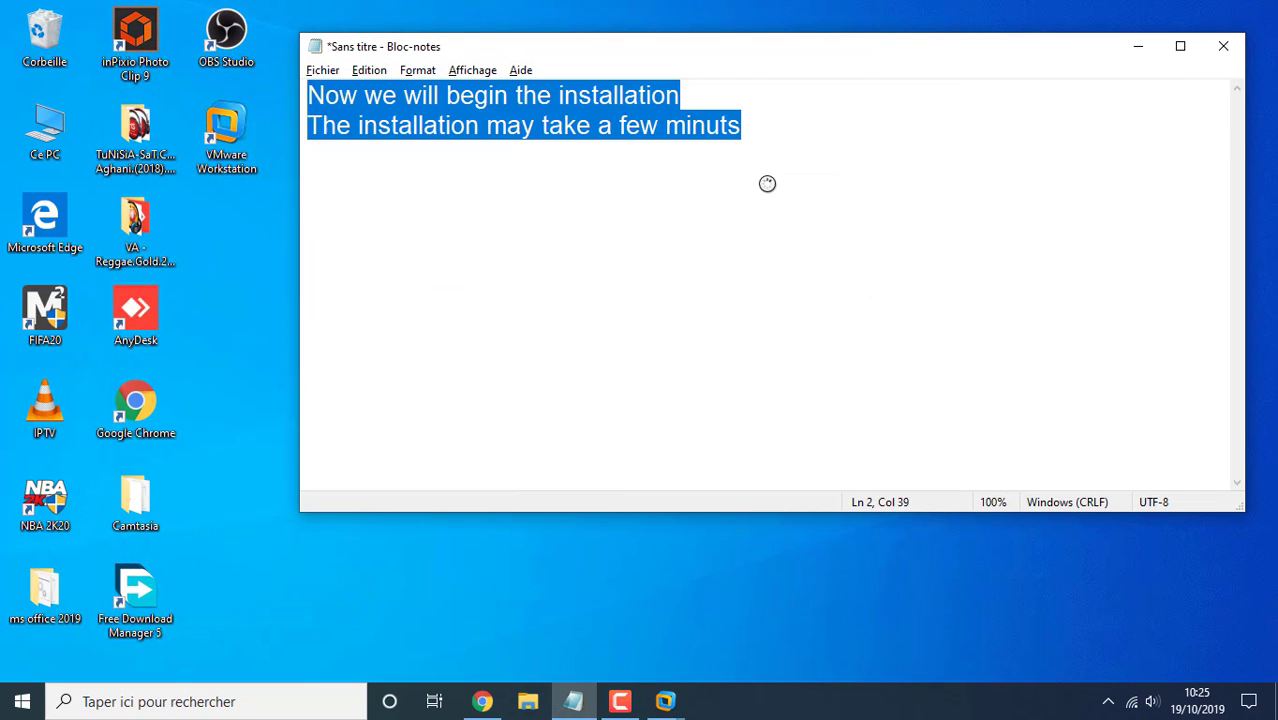
key("Delete")
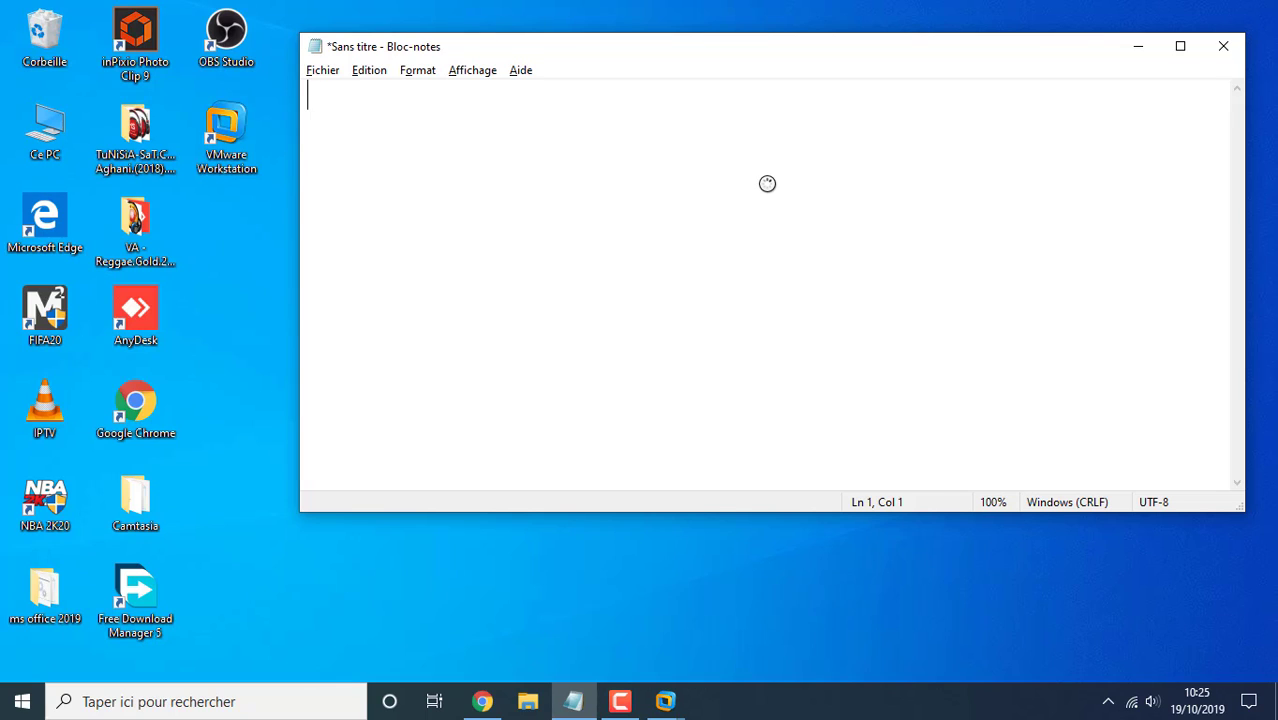
type("using ")
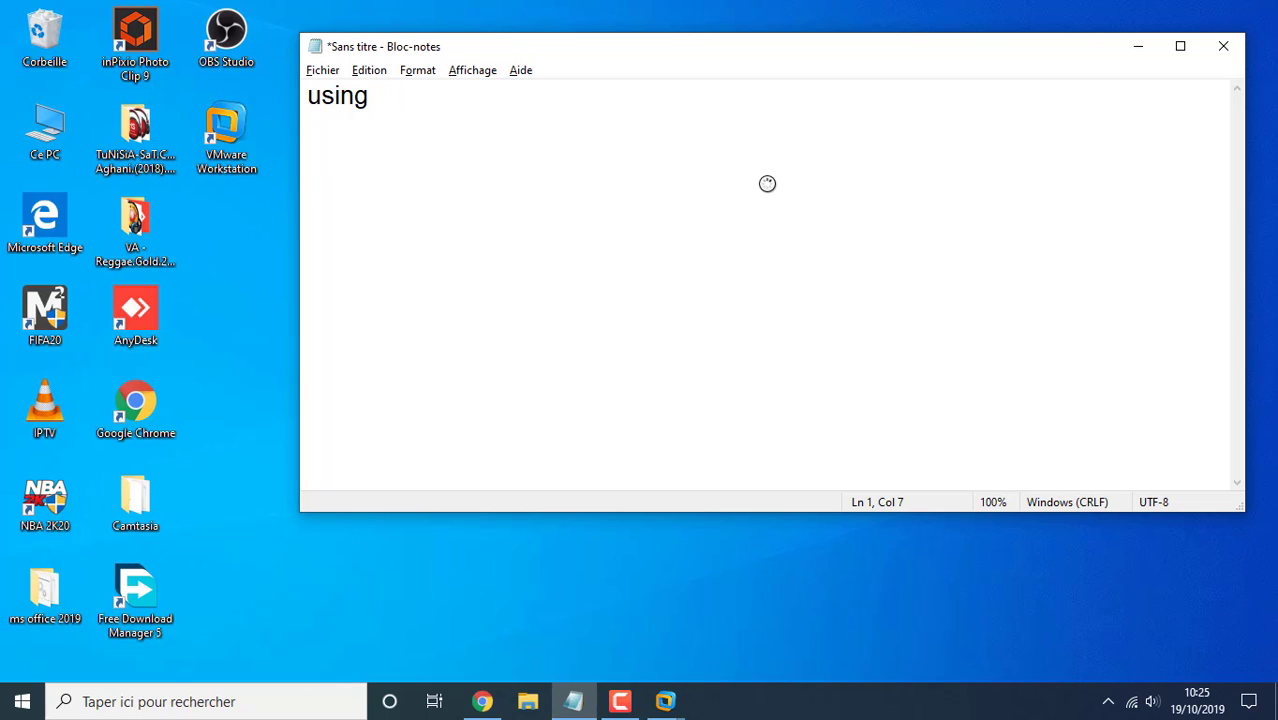
type("platforms in")
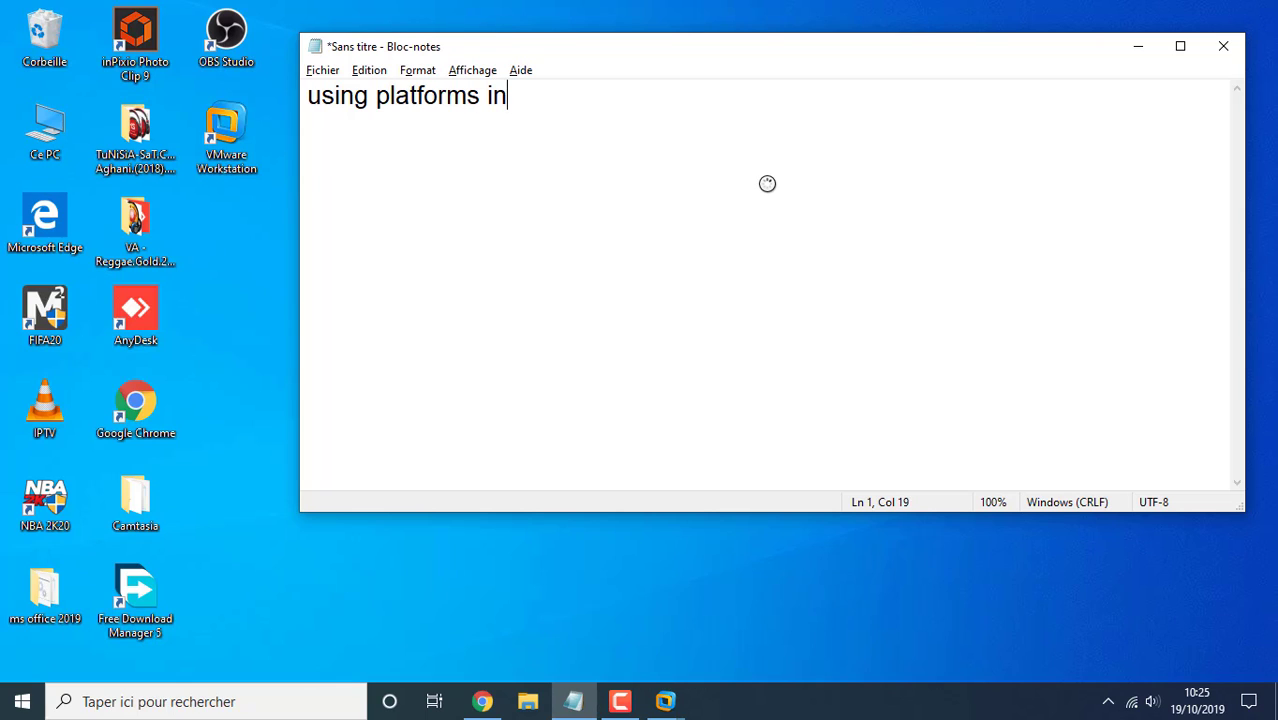
type(" the so")
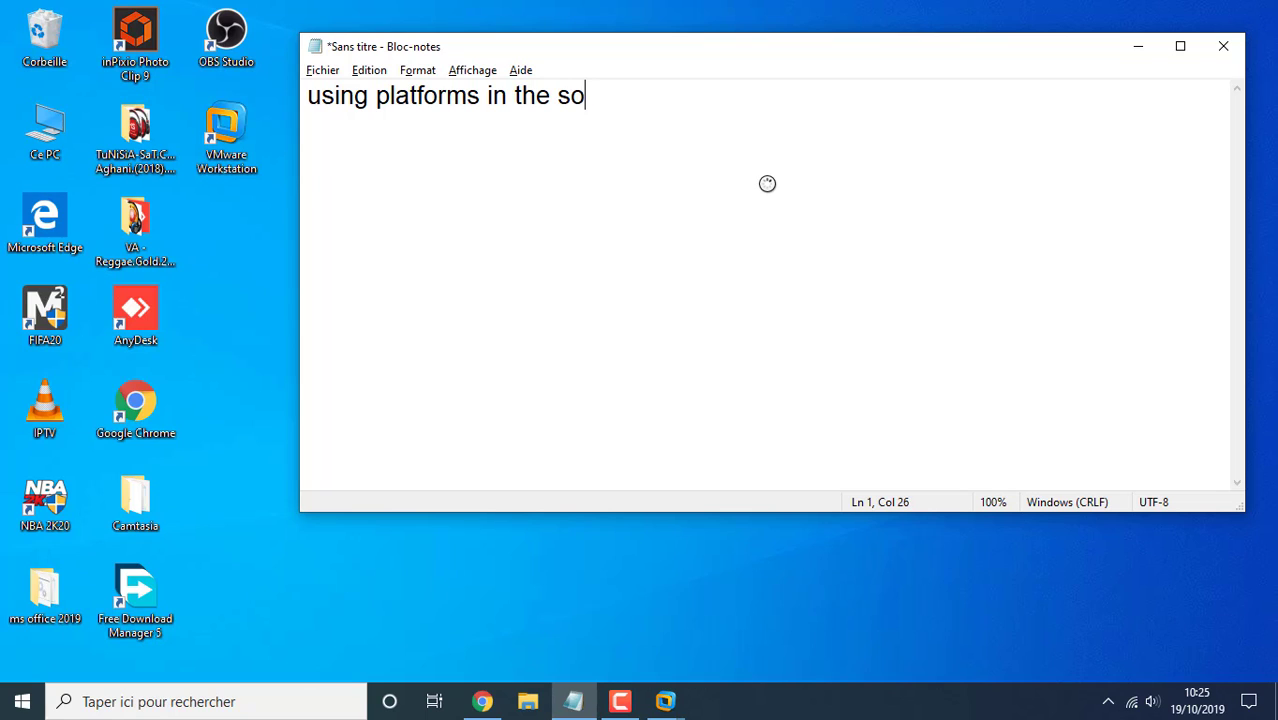
type("ftware li")
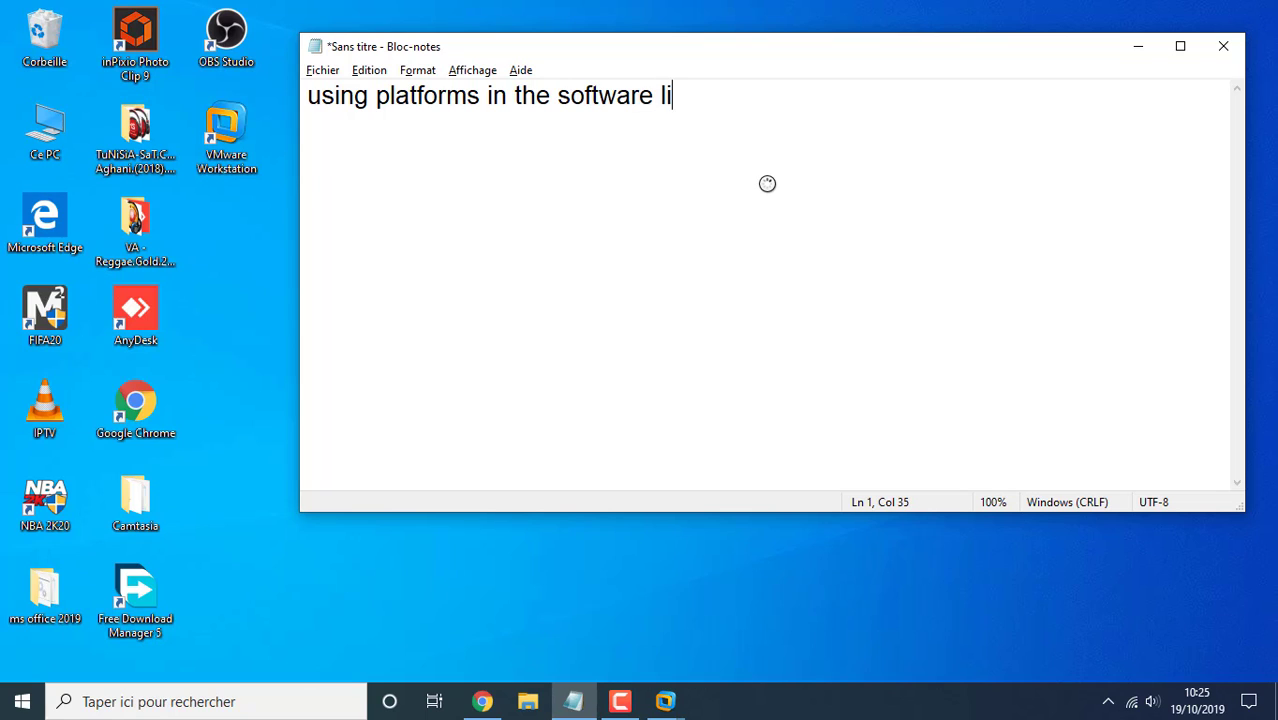
type("ke Vm")
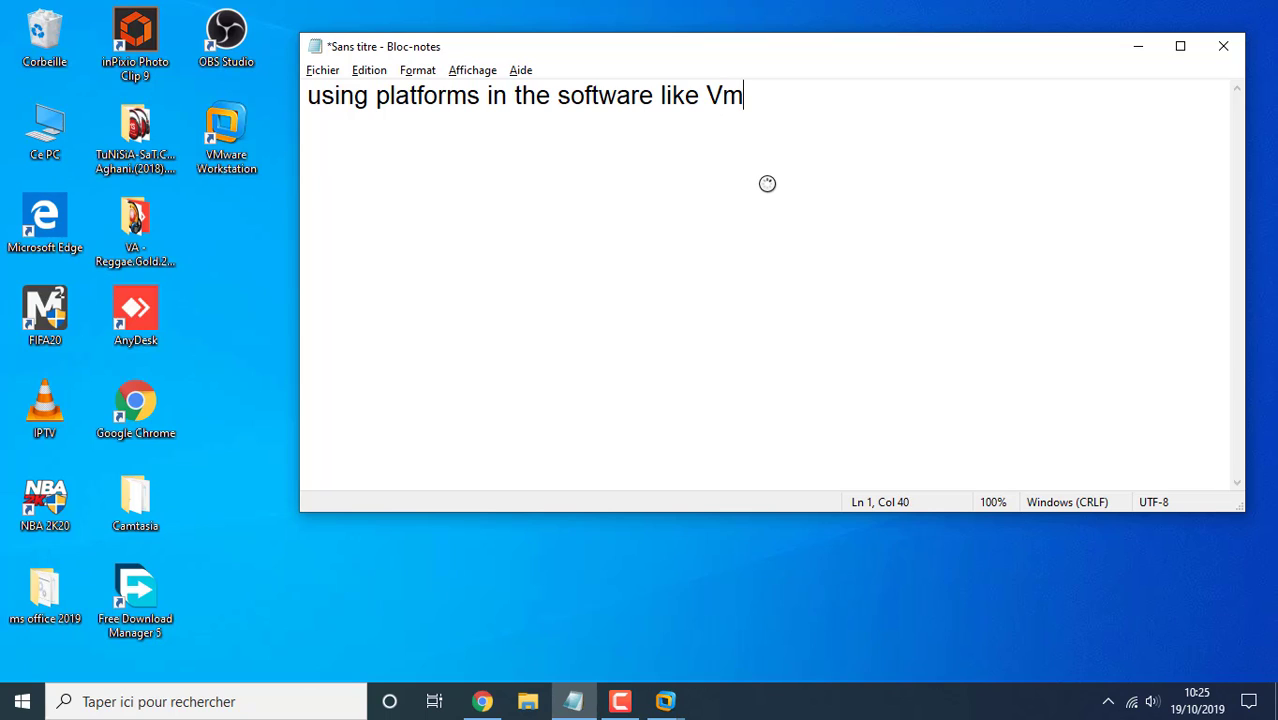
type("ware wor")
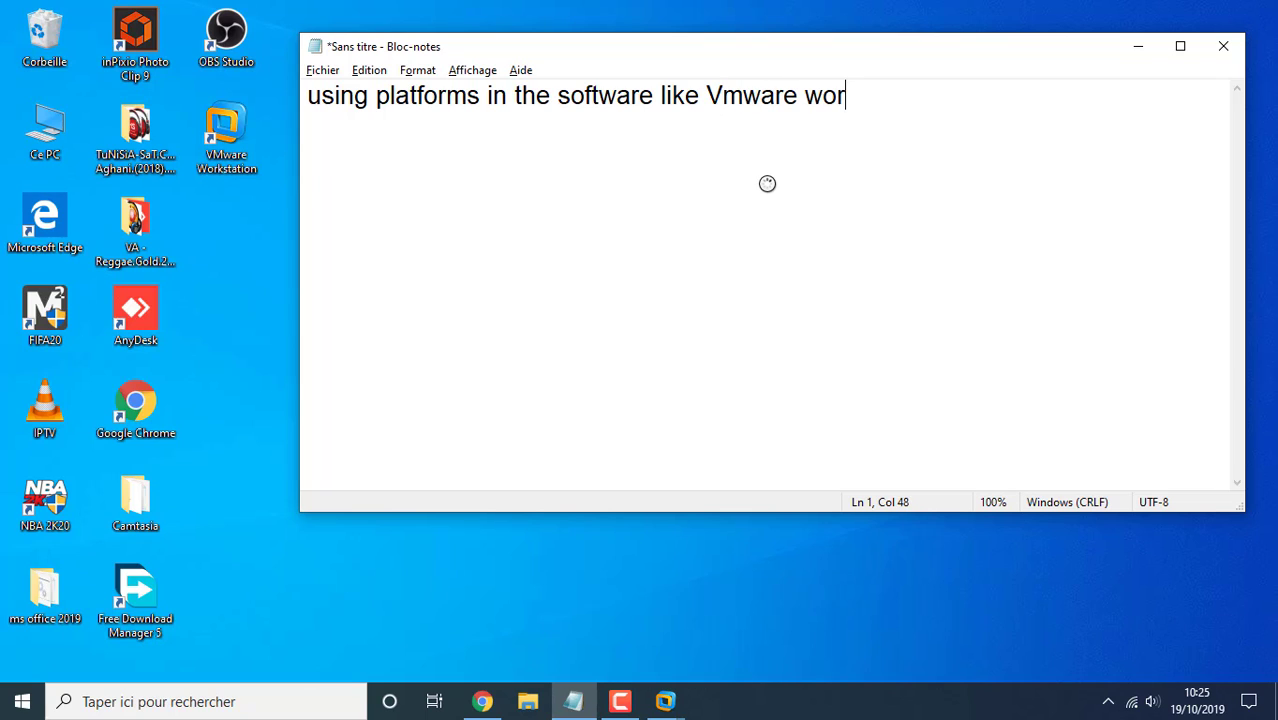
type("kstatio")
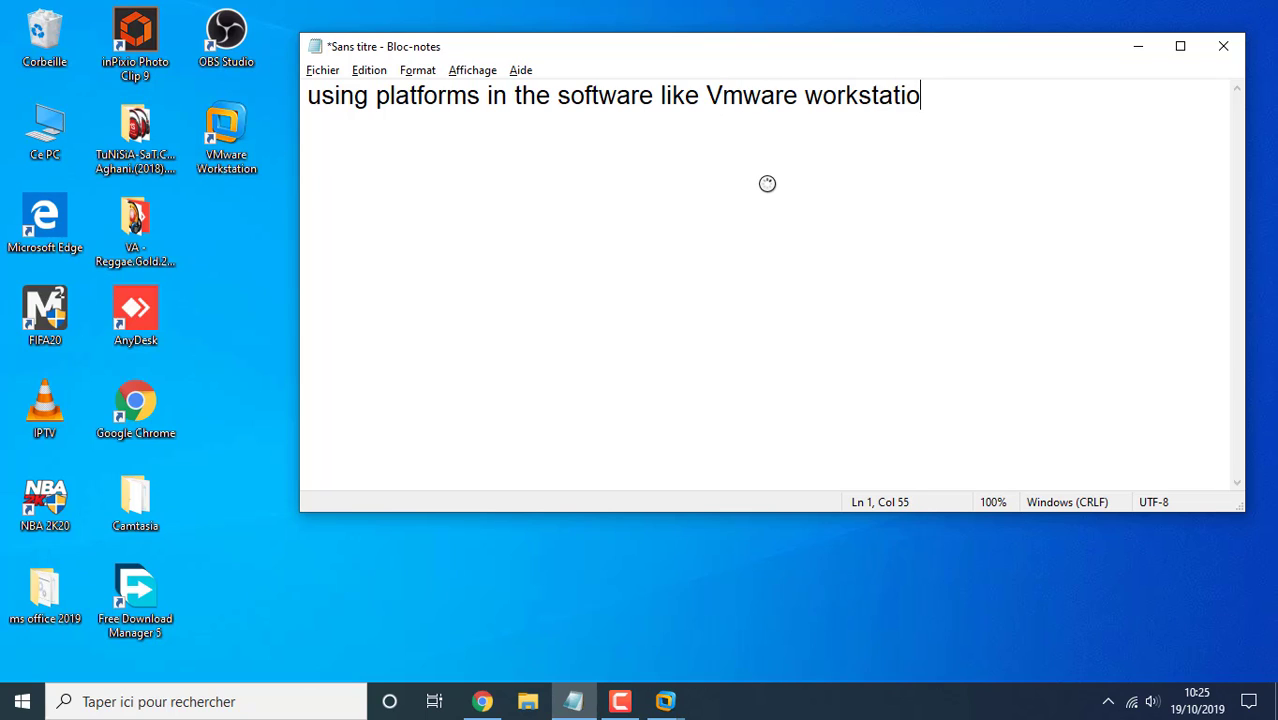
type("n may always")
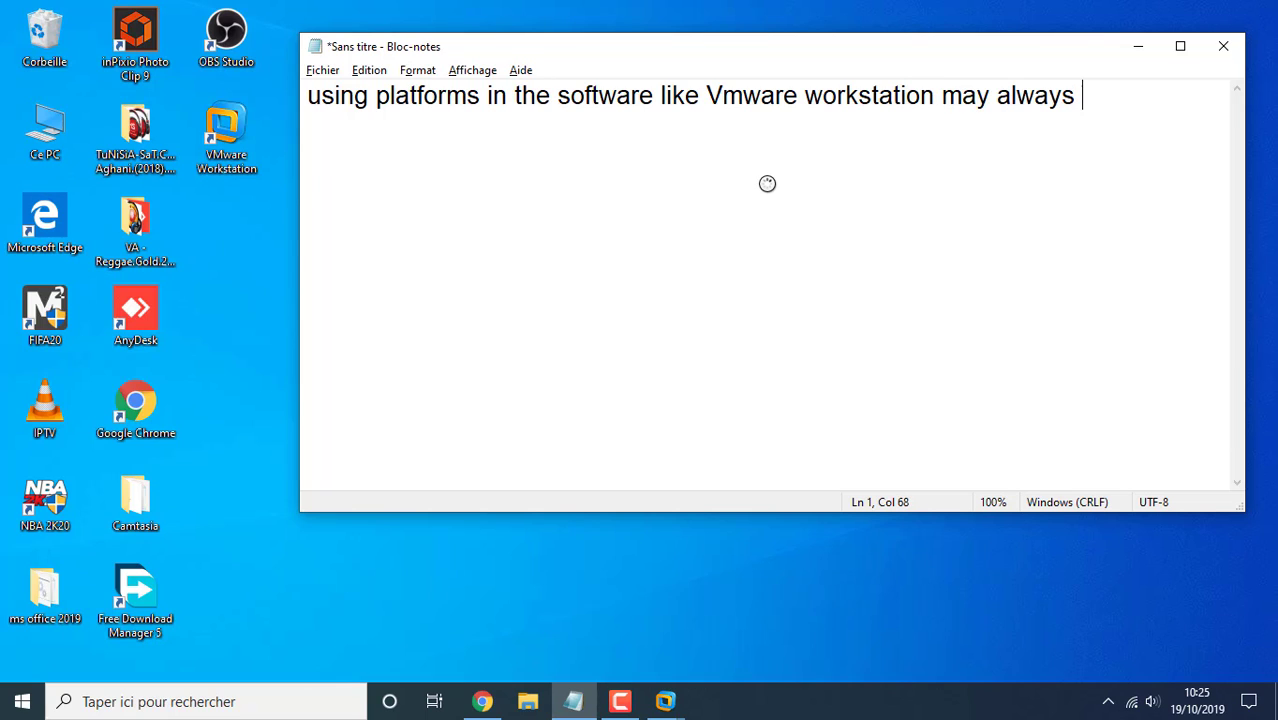
type(" made the ")
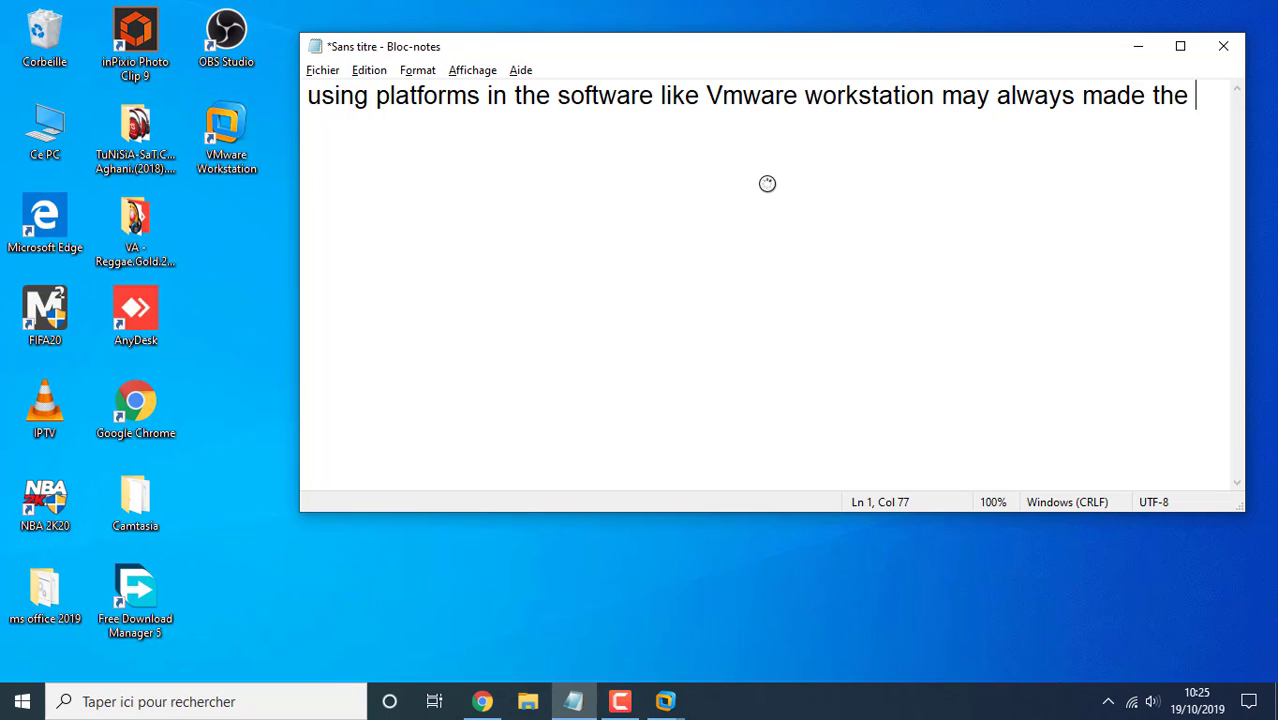
type("installation")
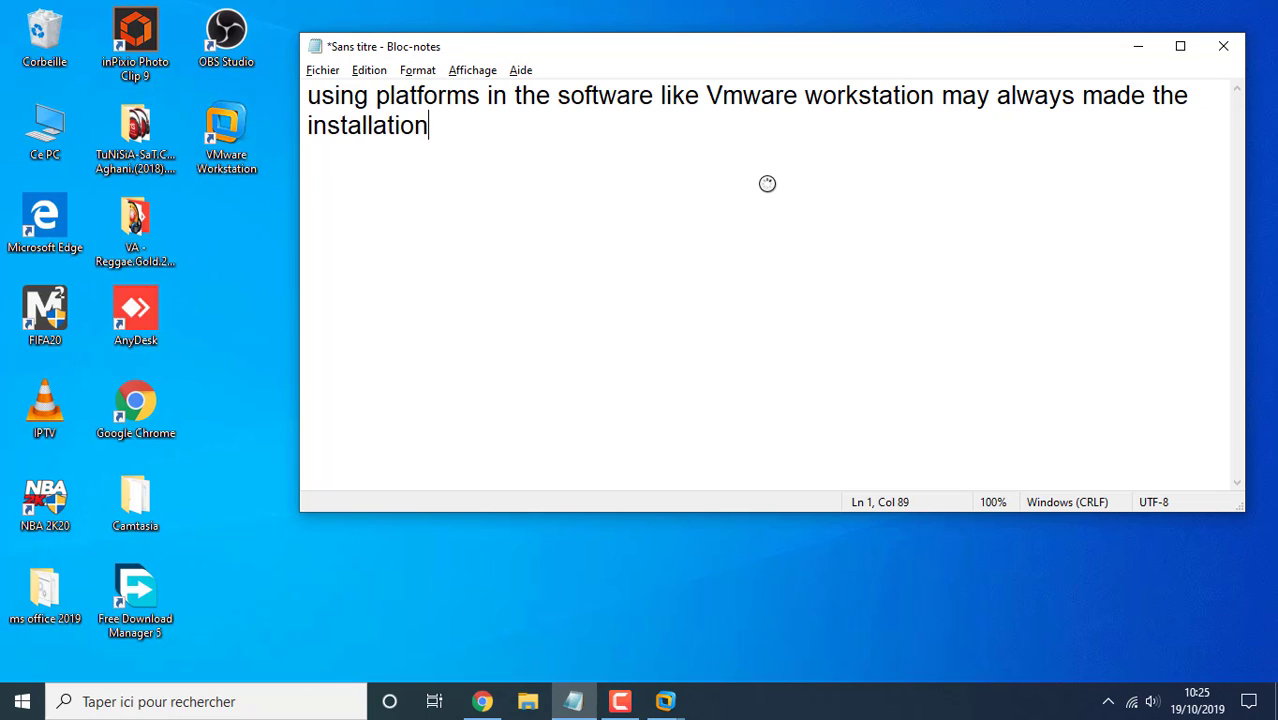
type(" in the har")
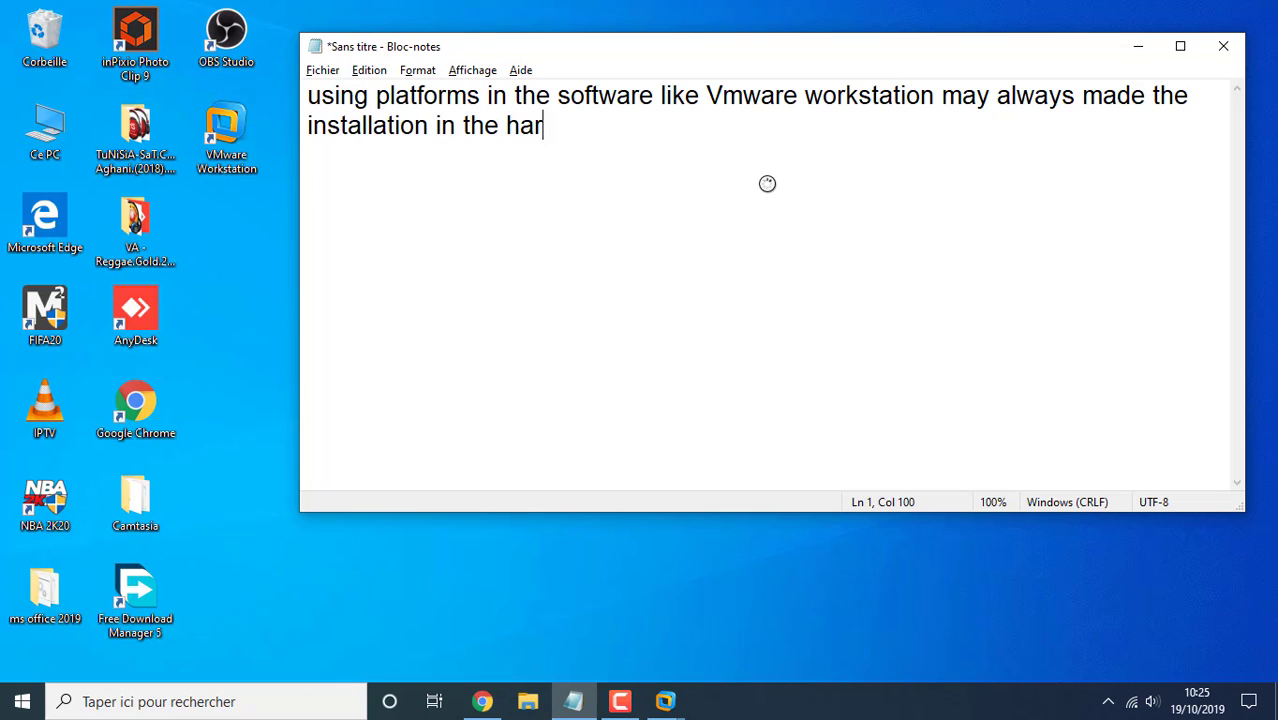
type("dware sip")
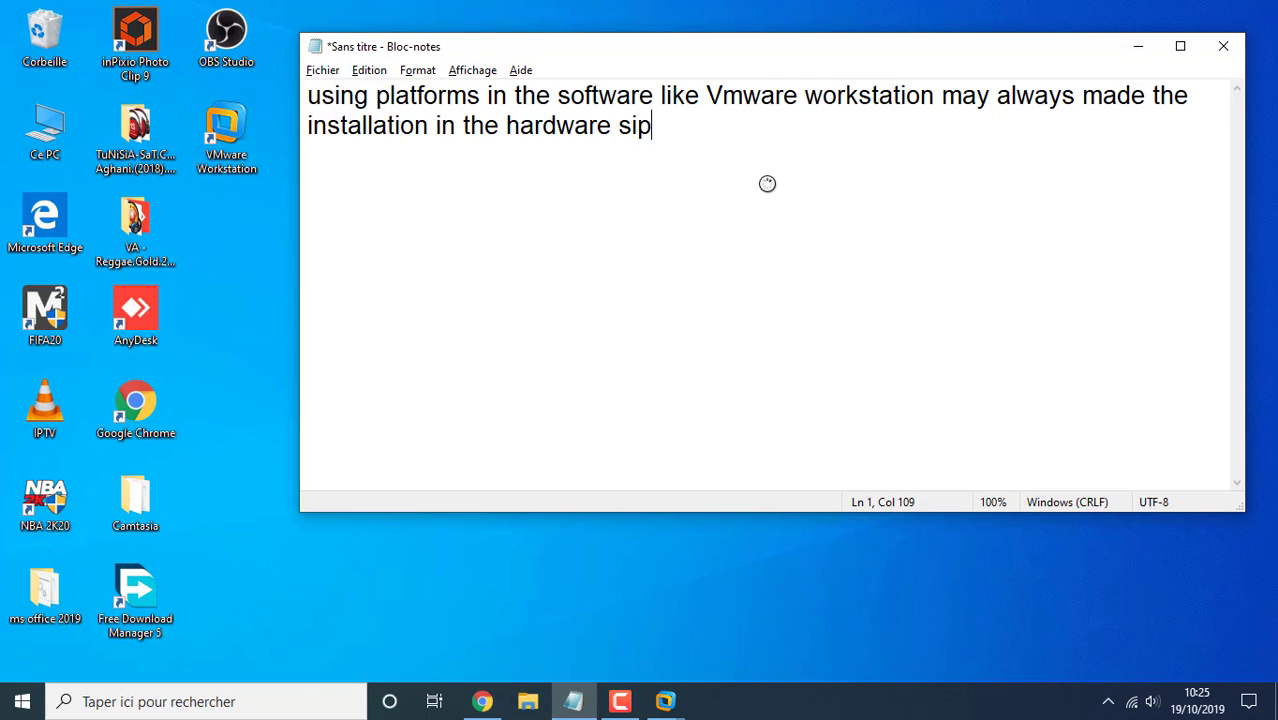
key("BackSpace")
type("mple")
key("Return")
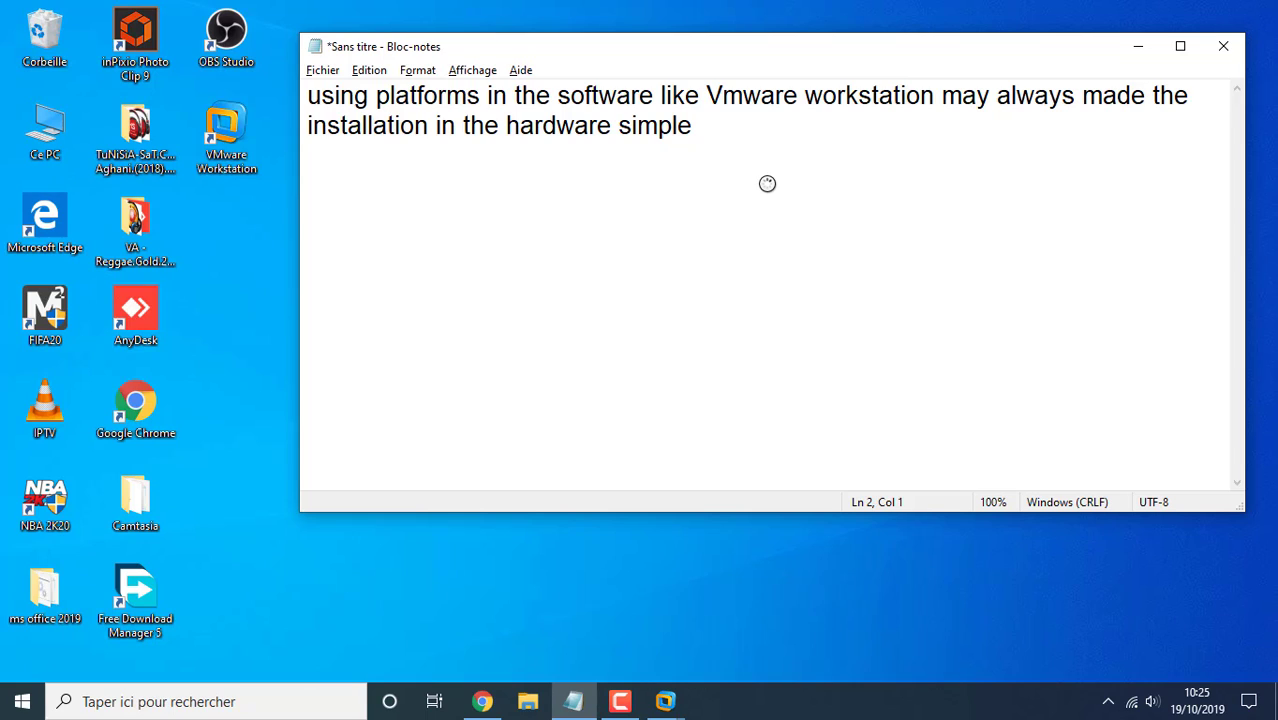
type("all mista")
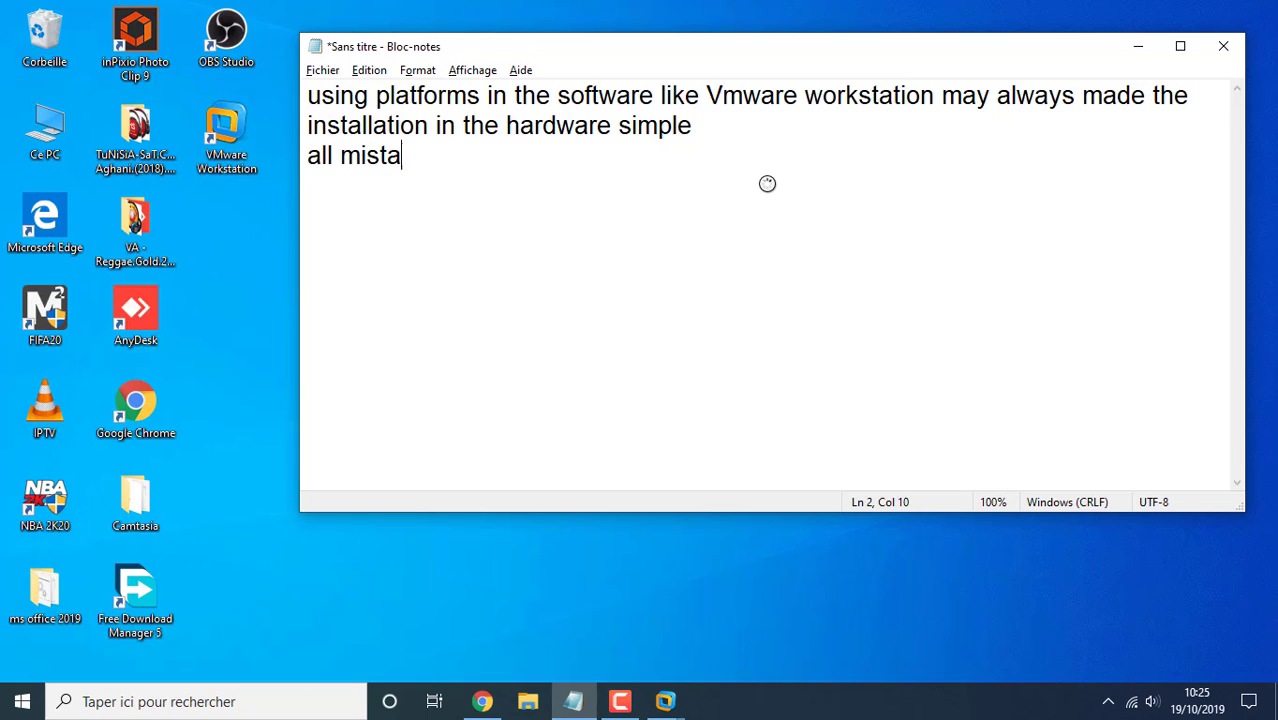
type("kes are ")
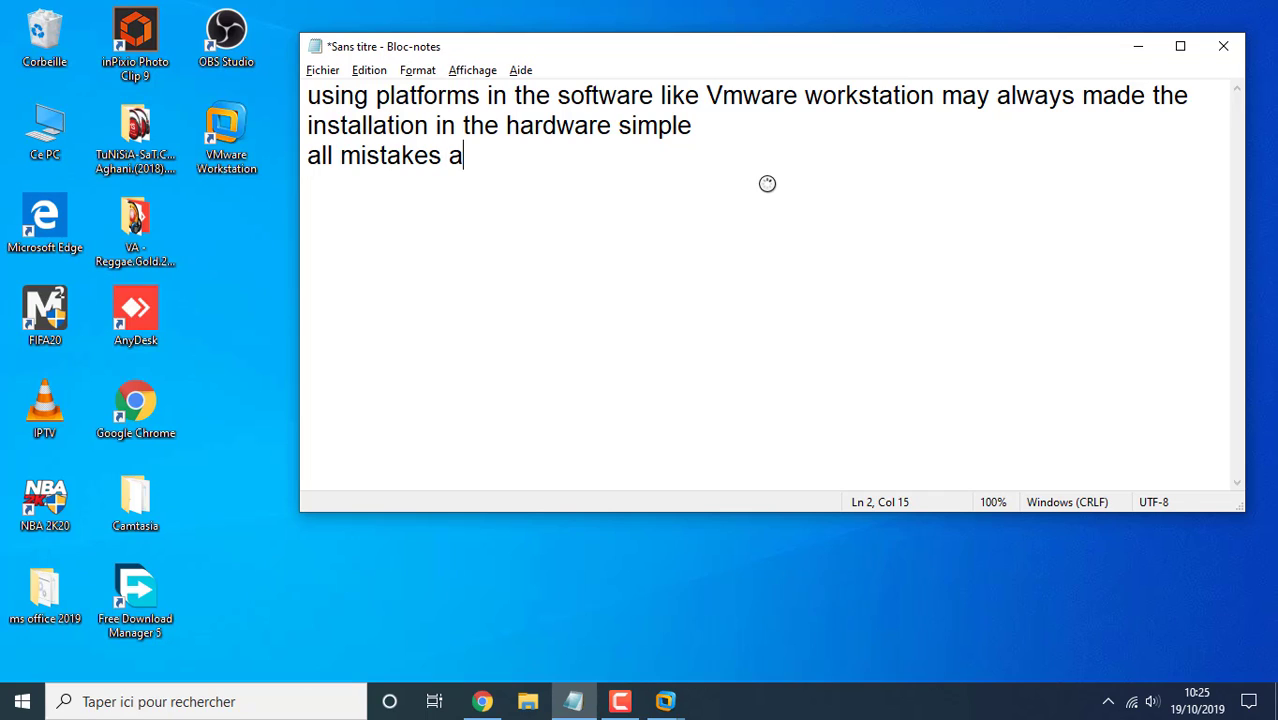
type("ma")
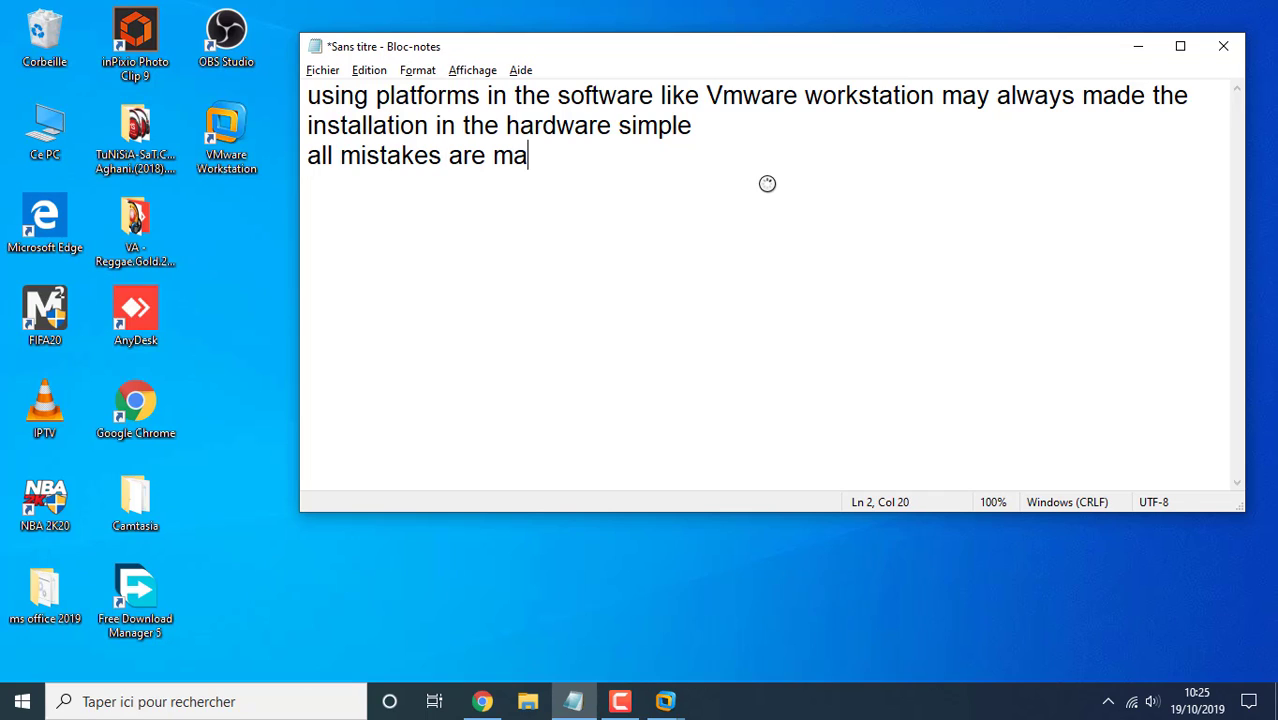
type("de in the ")
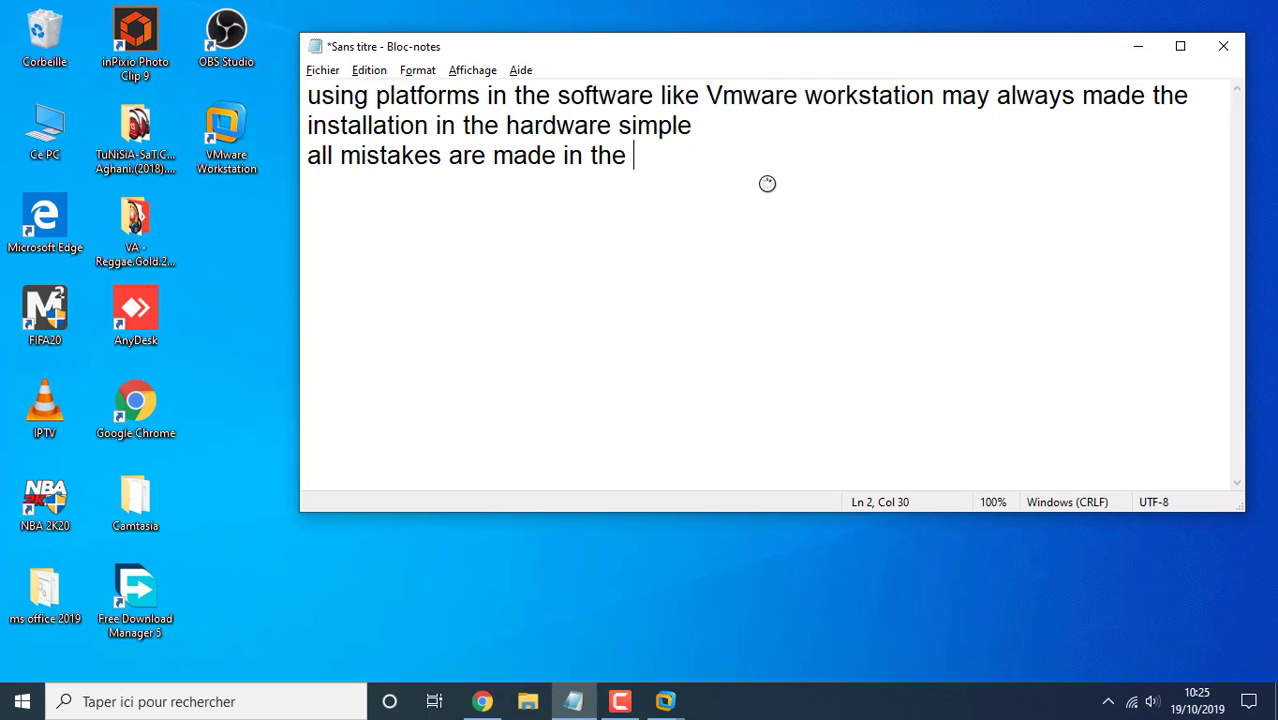
type("Vmware an")
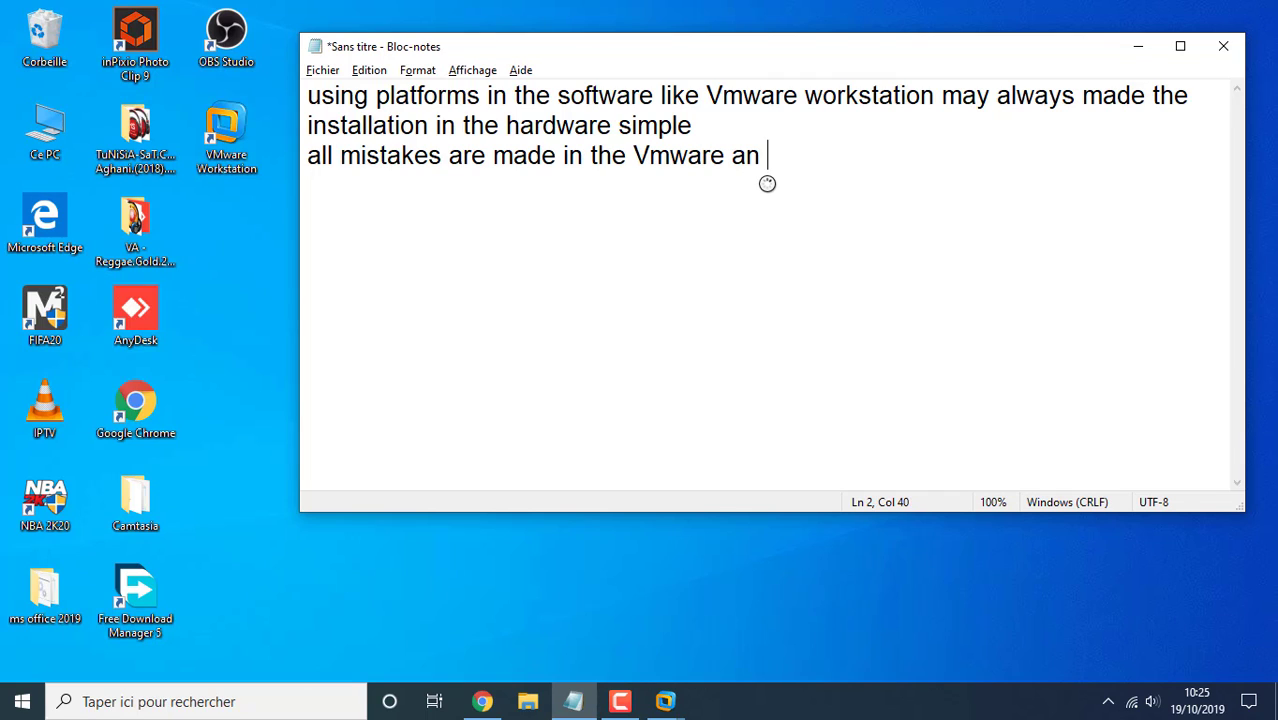
key("BackSpace")
type("d tests")
key("Return")
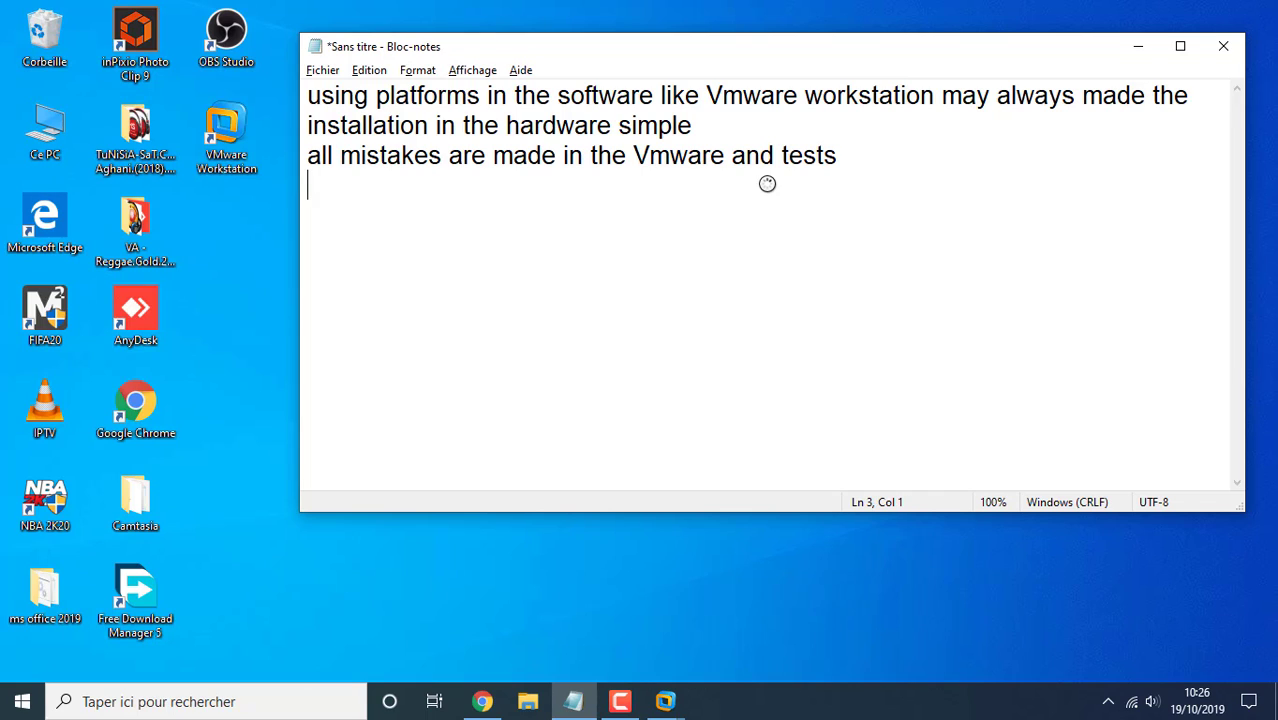
Add lines about installing Windows 7, Windows Server 12 and Ubuntu server with Windows
type("you can ")
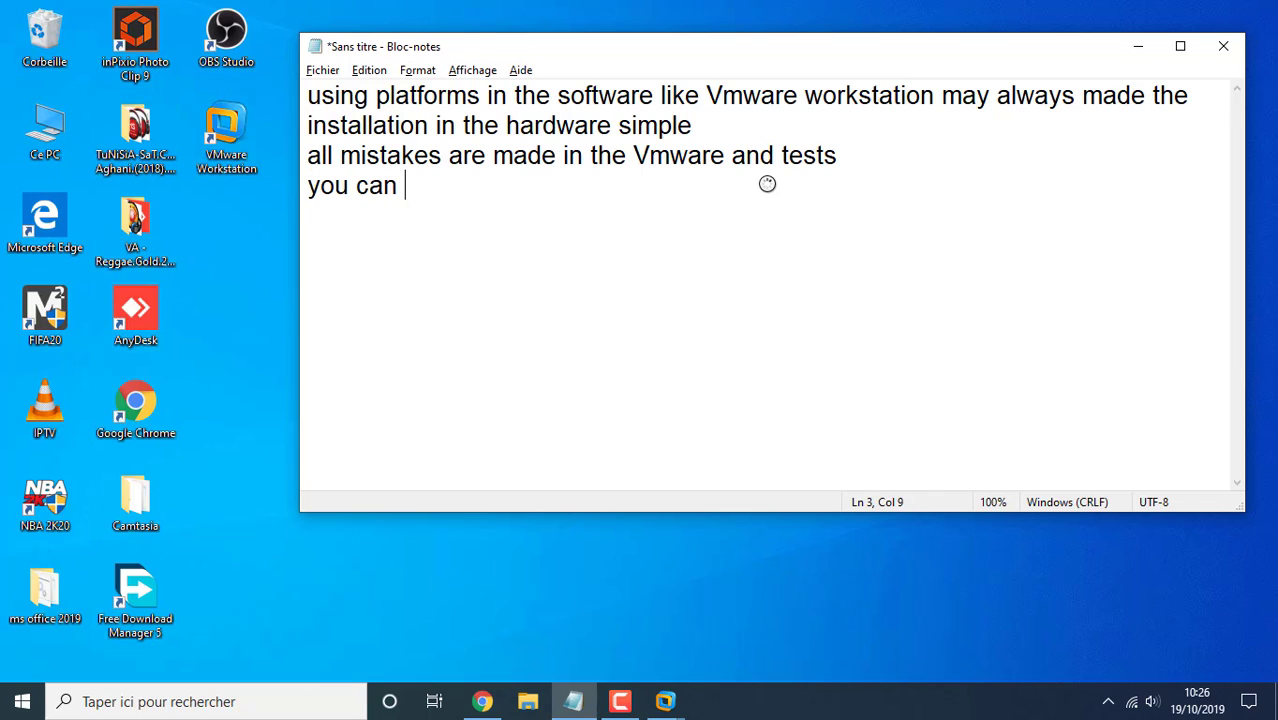
type("also instal m")
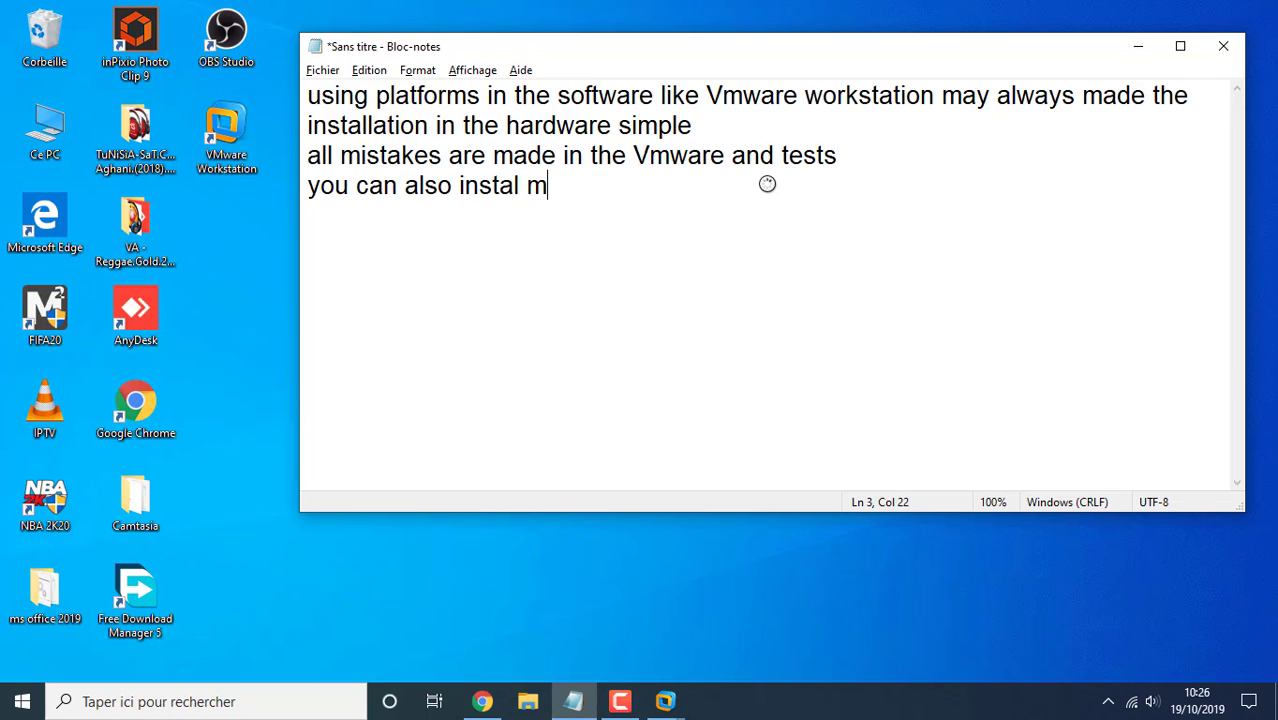
type("ulti platfor")
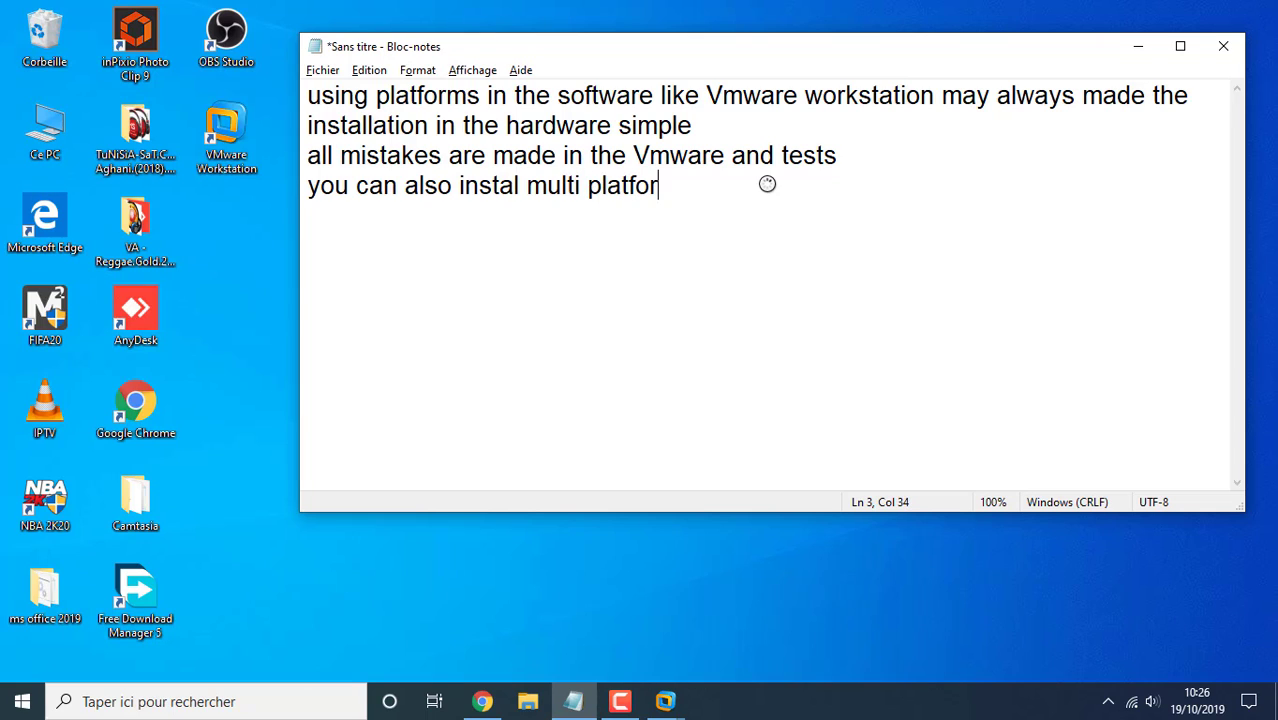
type("m like ")
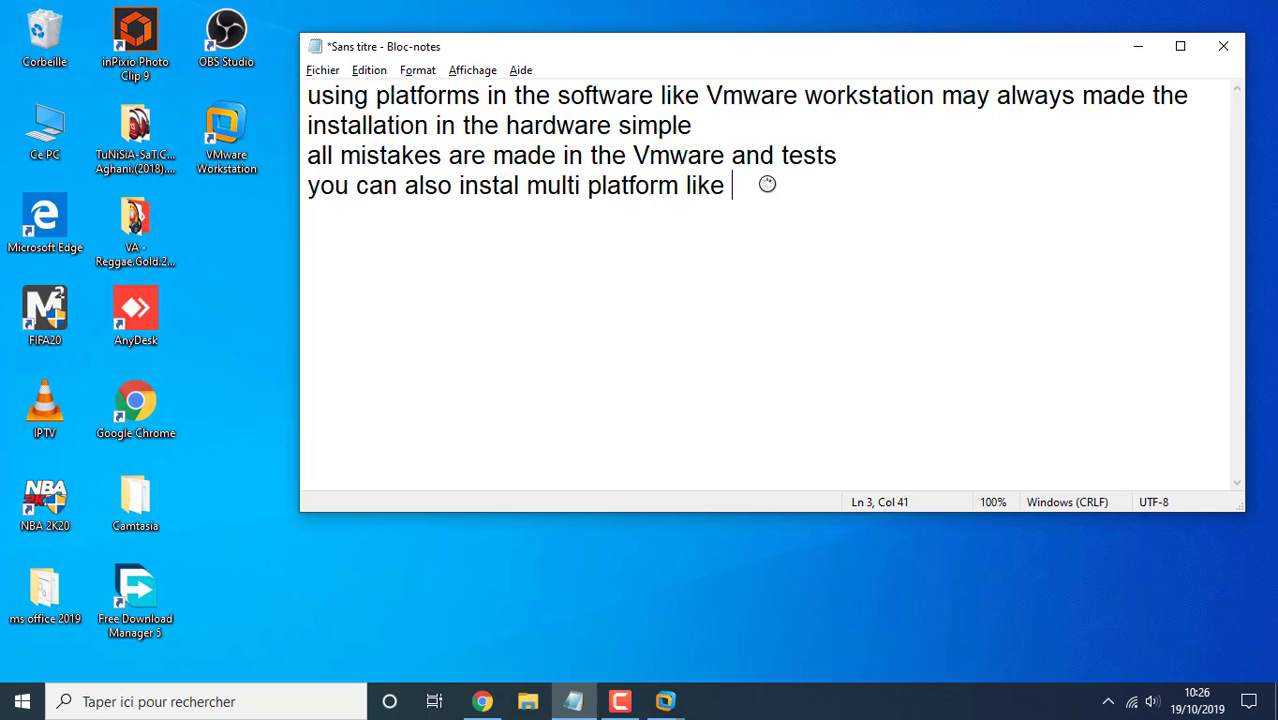
type("windows 7 ans")
key("BackSpace")
type("d ")
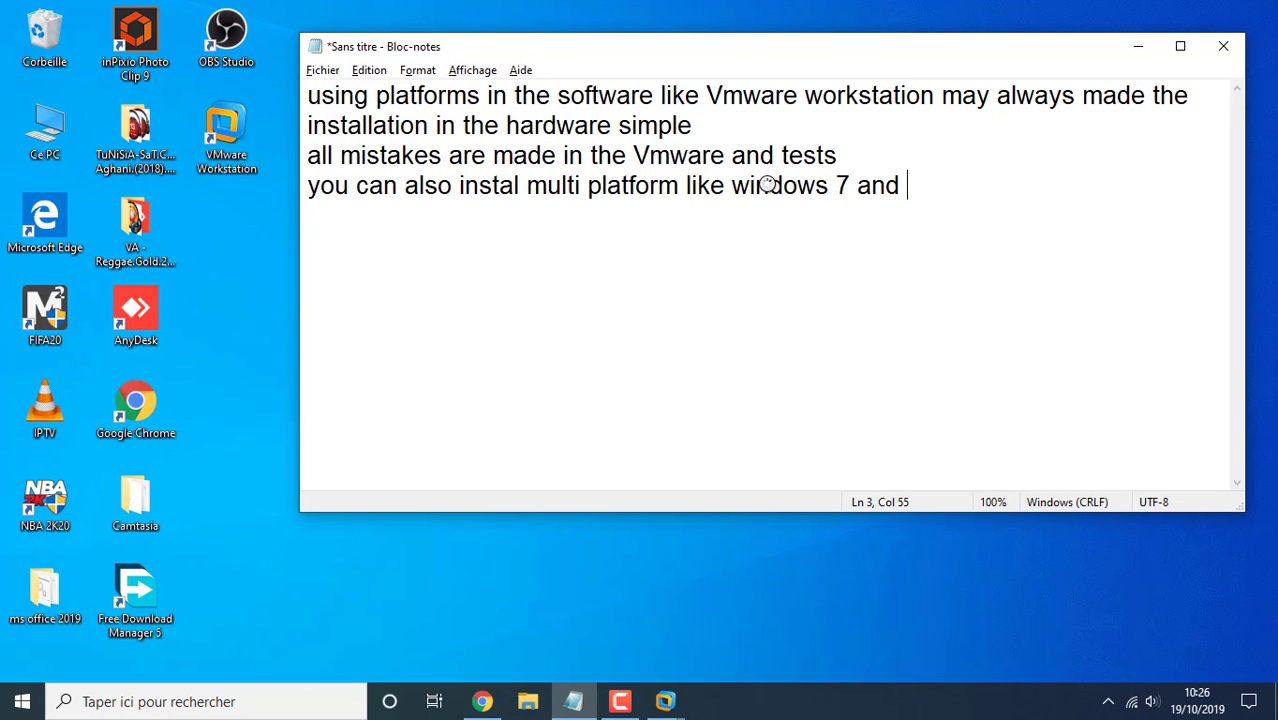
type("windows")
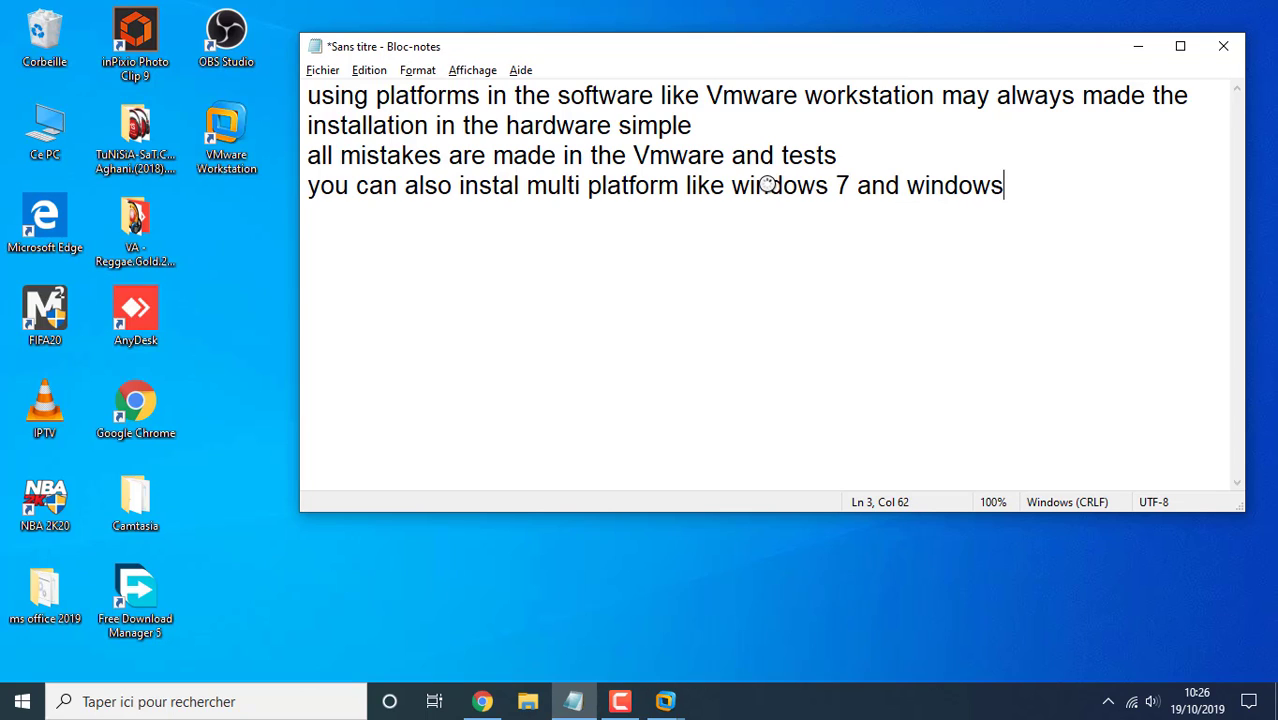
type(" server 1")
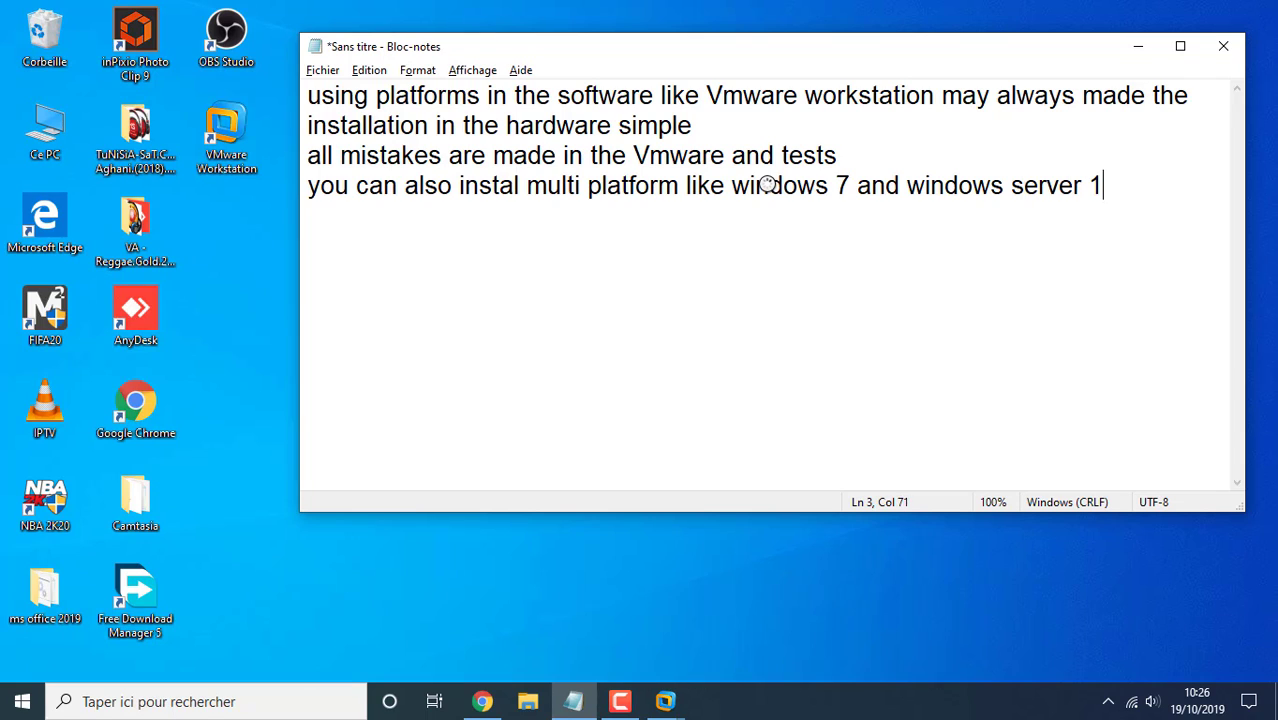
type("2 $")
key("BackSpace")
key("Return")
type("ubuntu ")
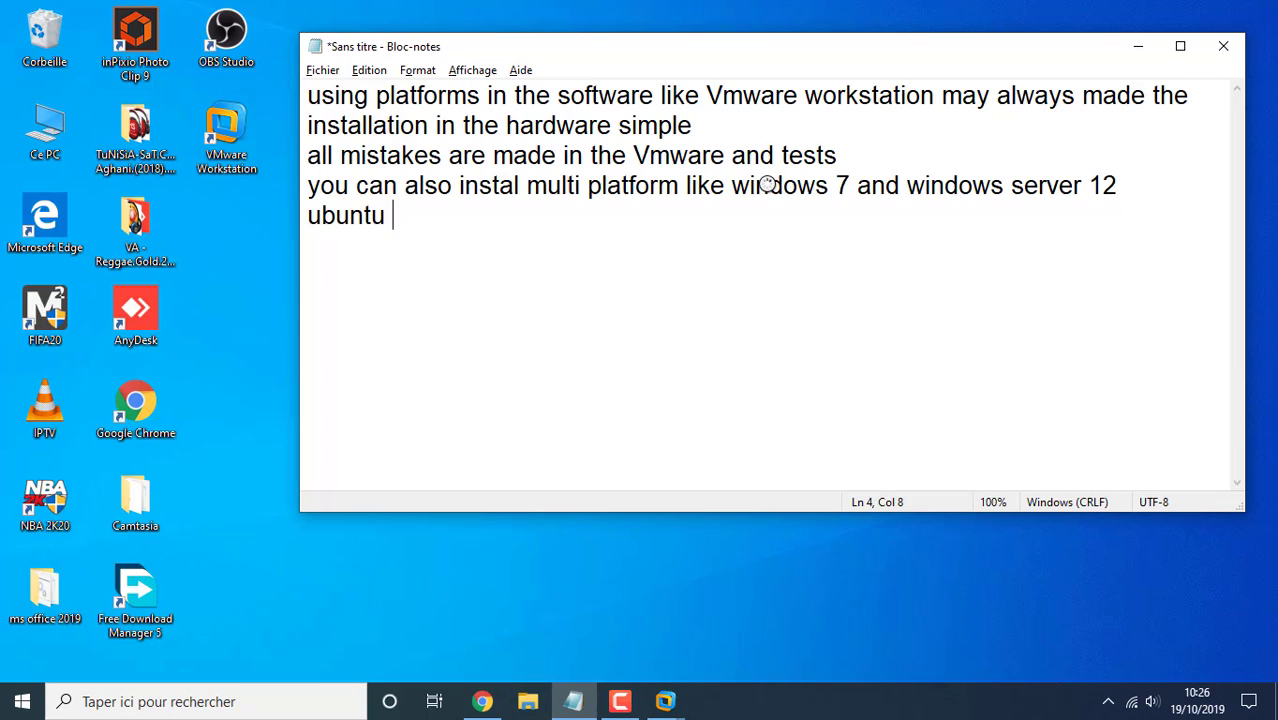
type("server with")
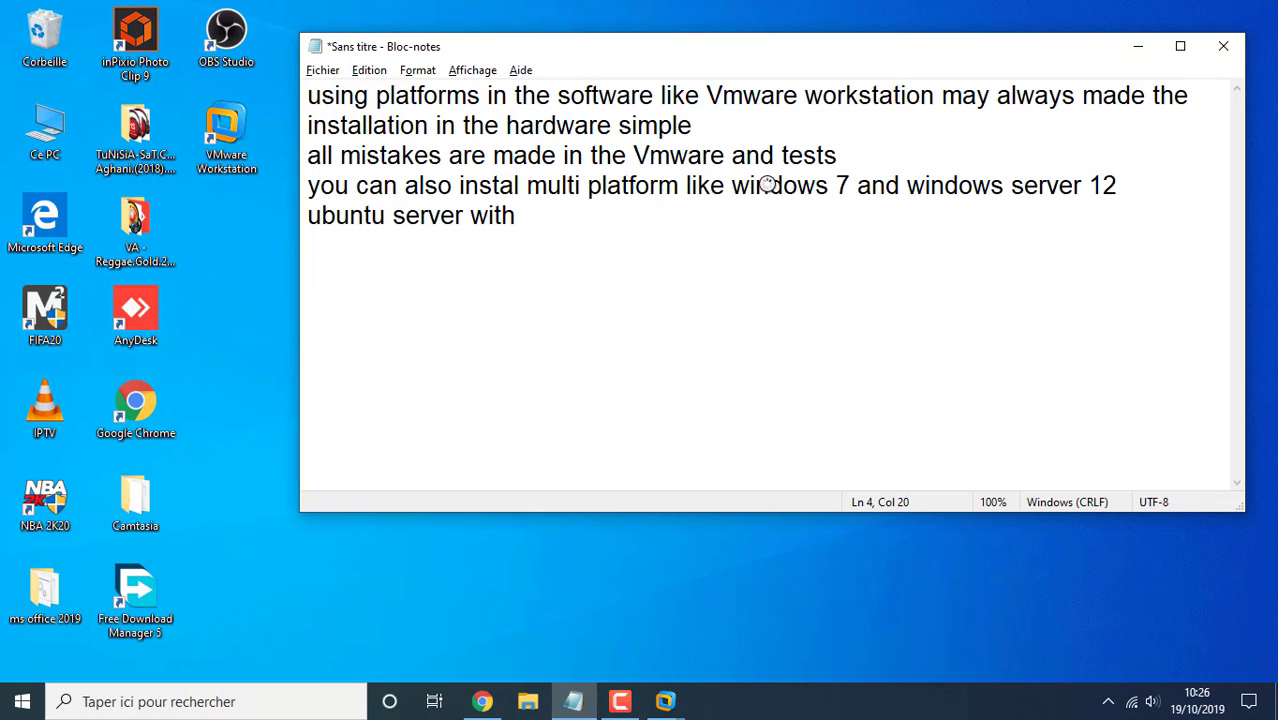
type(" windows ")
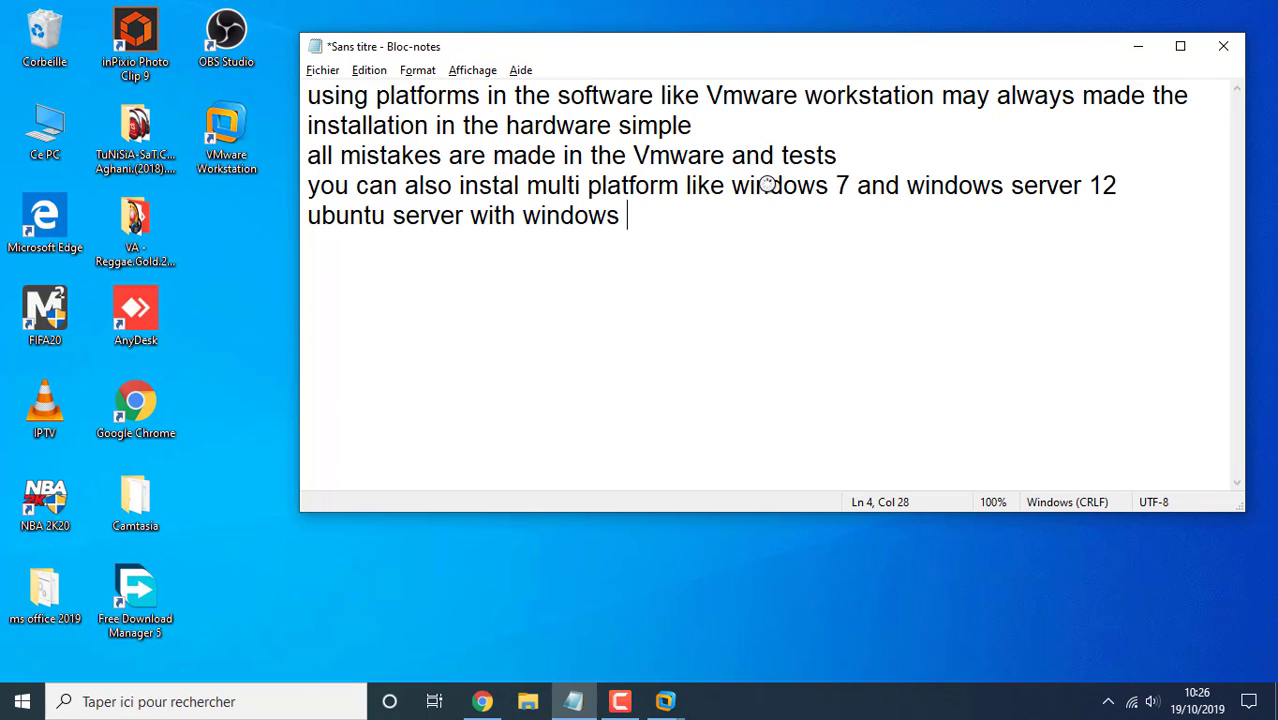
type("....")
key("Return")
key("alt+Tab")
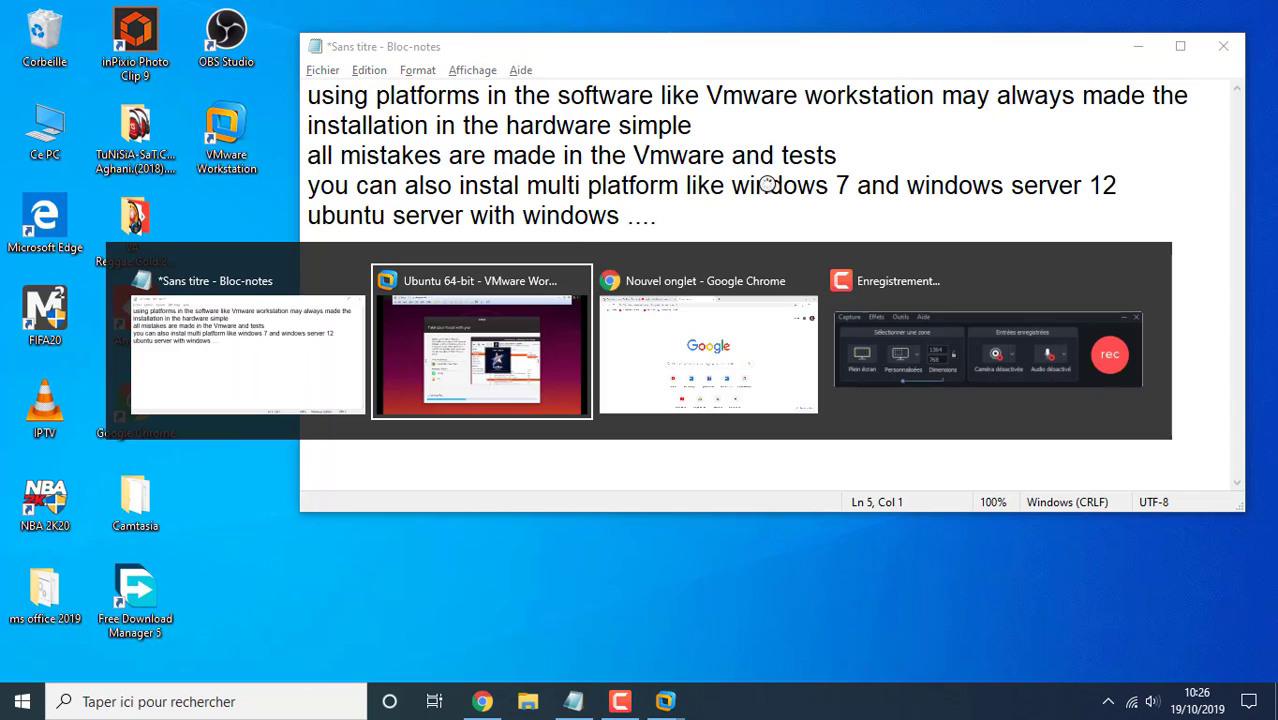
key("alt+Tab")
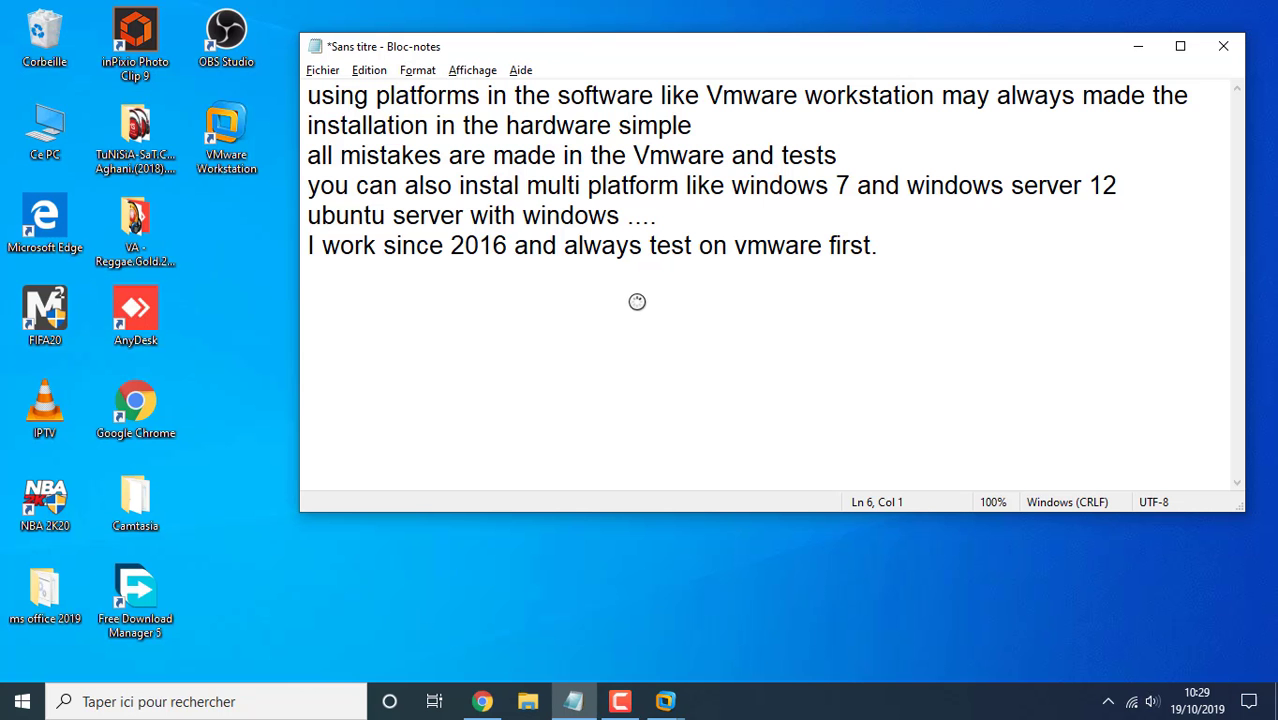
Replace the note with 'you can always make a backup machine'
key("ctrl+a")
type("yo")
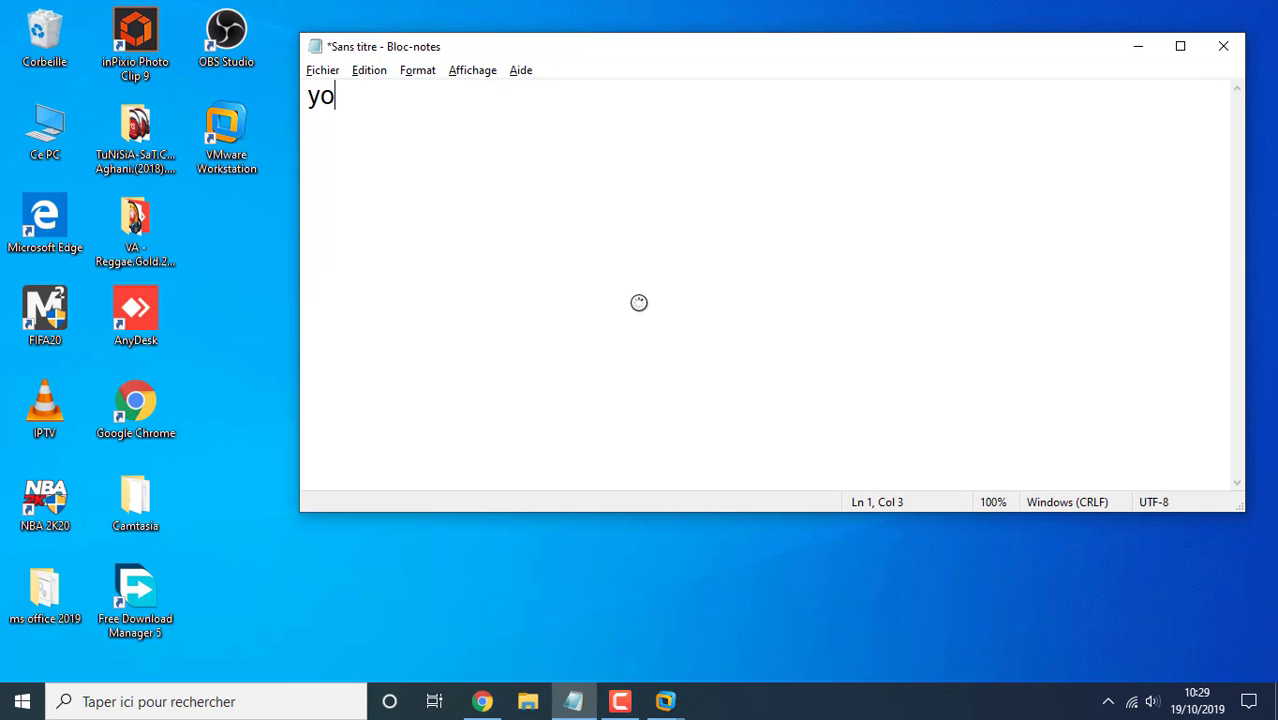
type("u can always ")
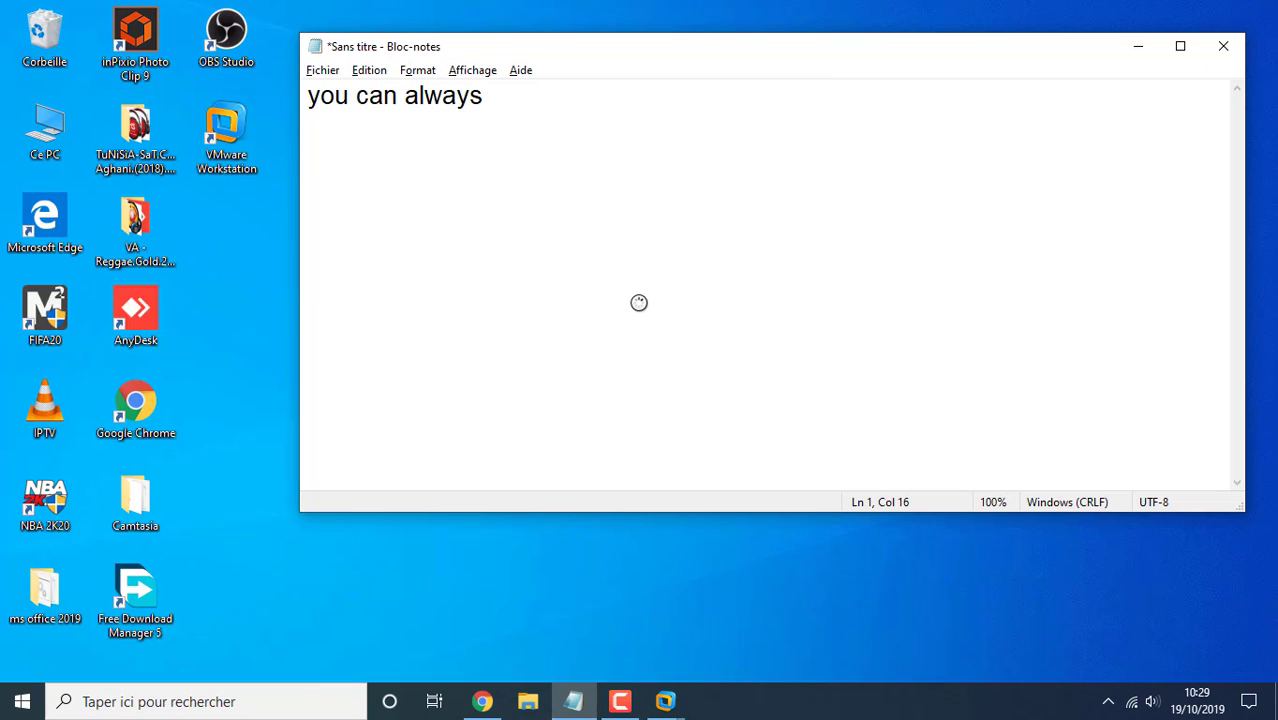
type("make a ")
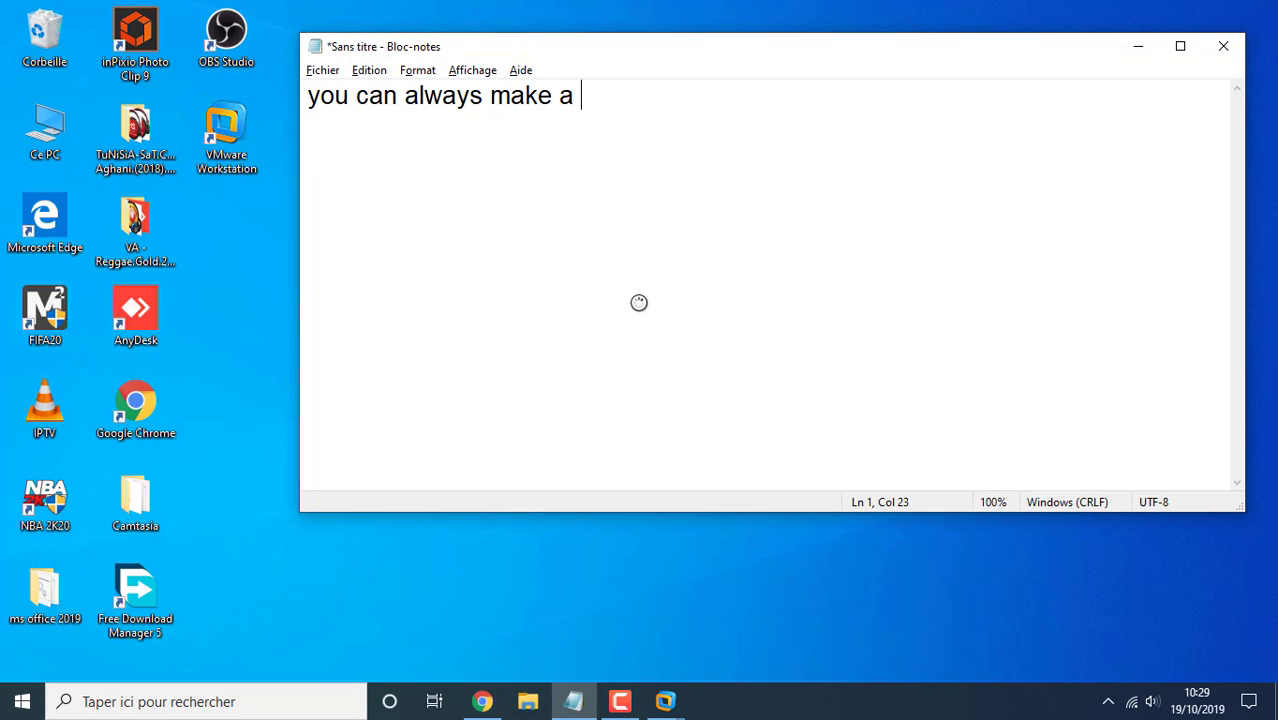
type("backup machine")
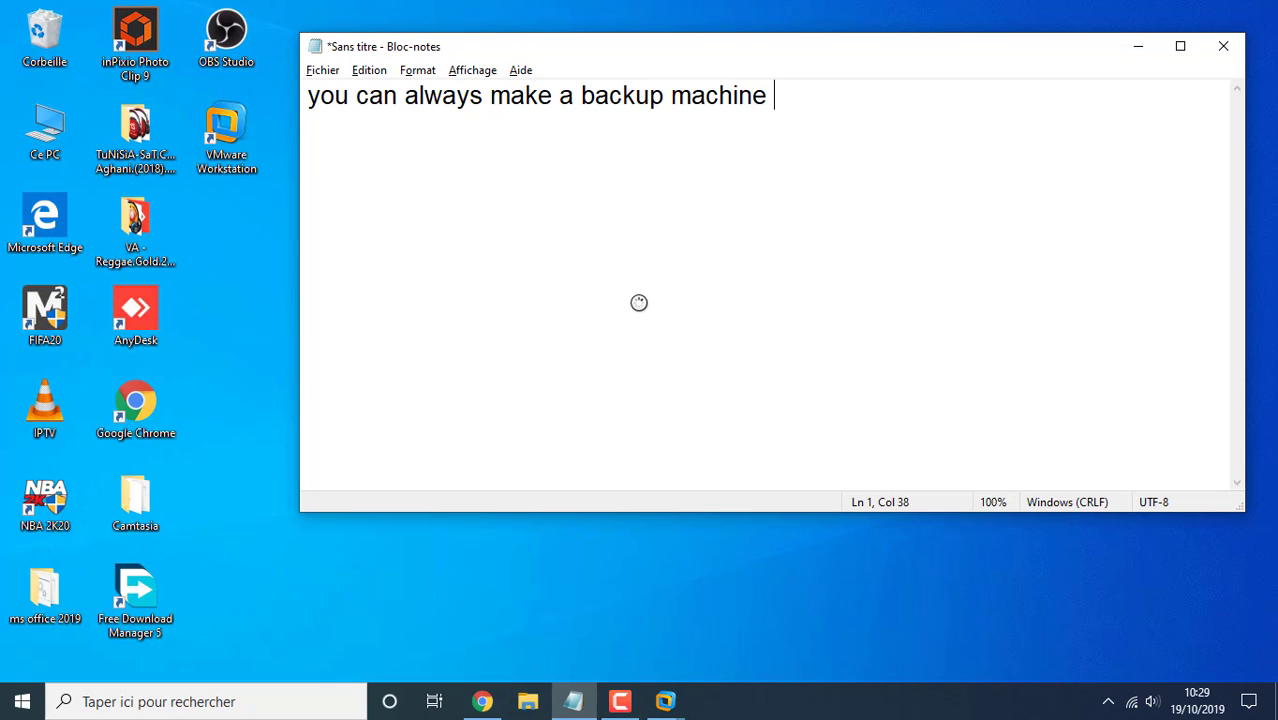
key("Return")
Explain that you can pause the virtual machine, restart or shut down your PC, then resume it
type("that")
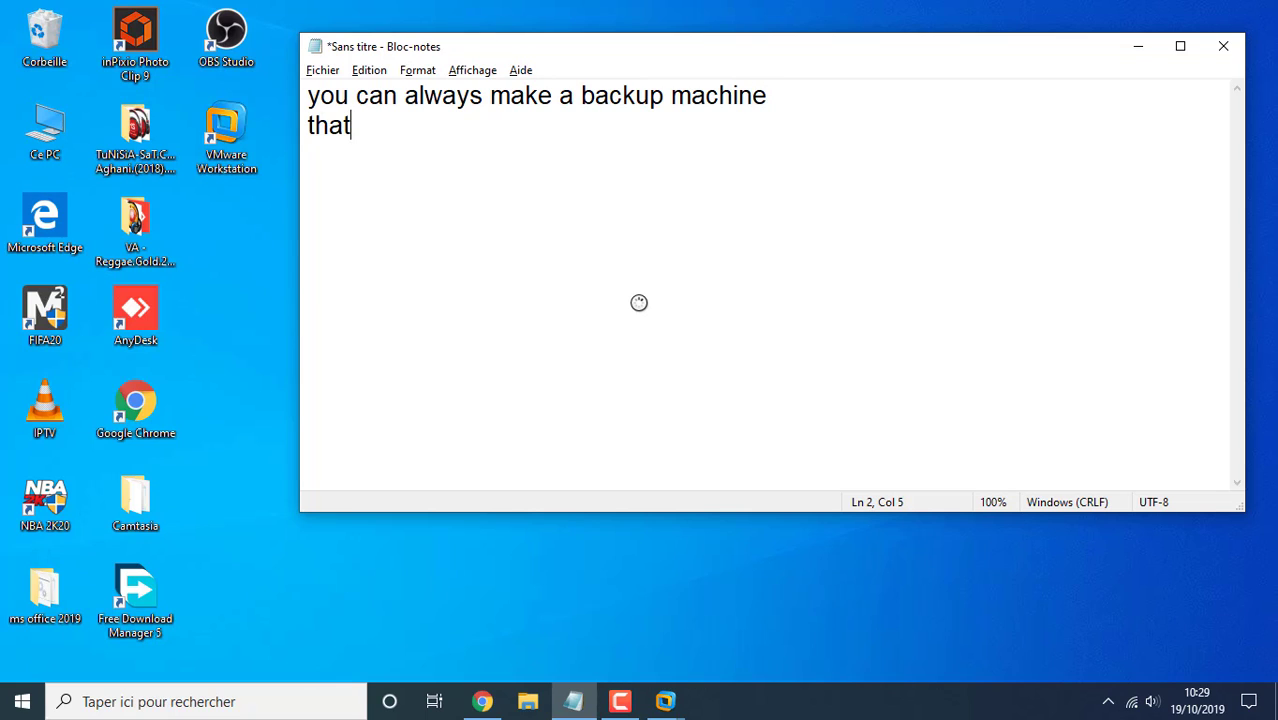
type("'s mean")
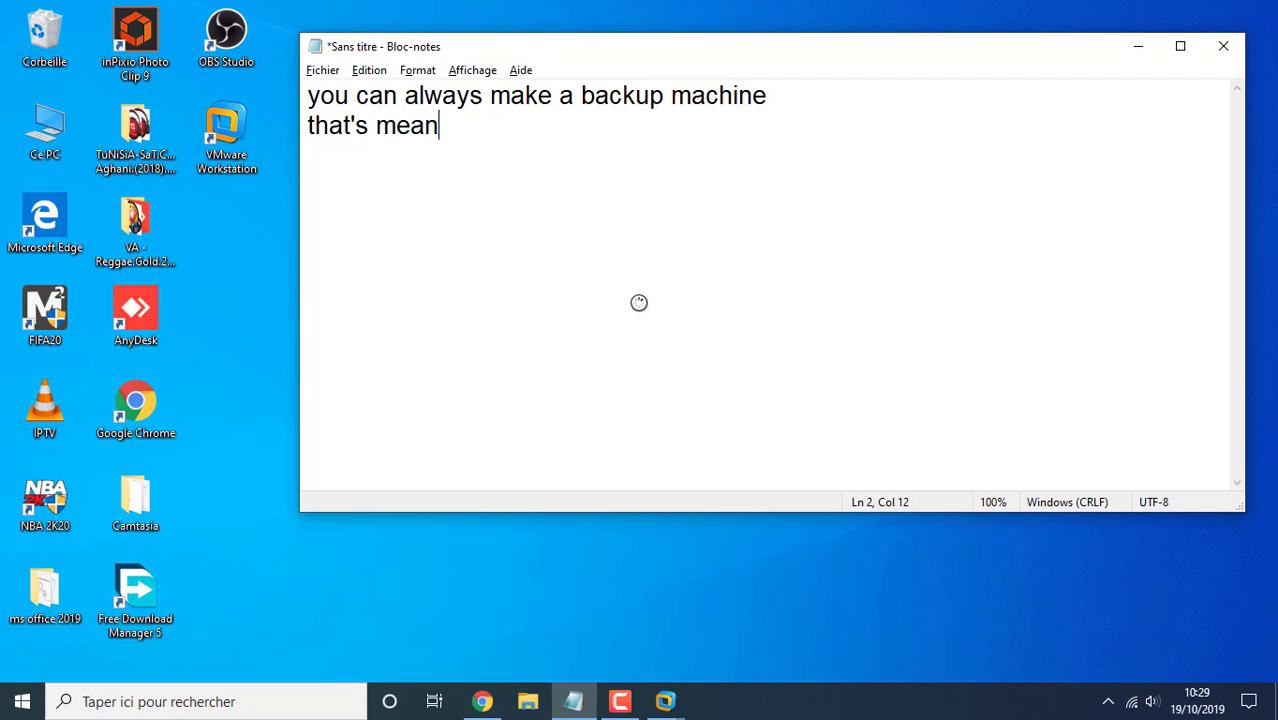
type(" if you ")
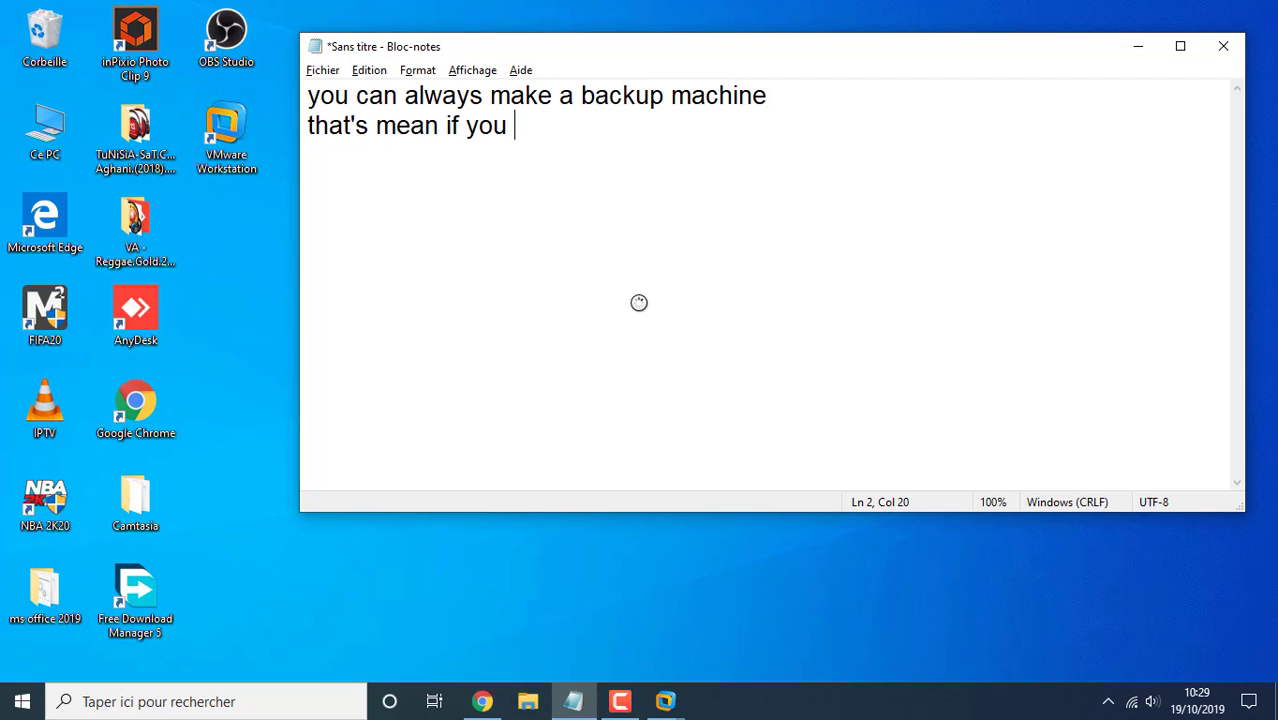
type("are worki")
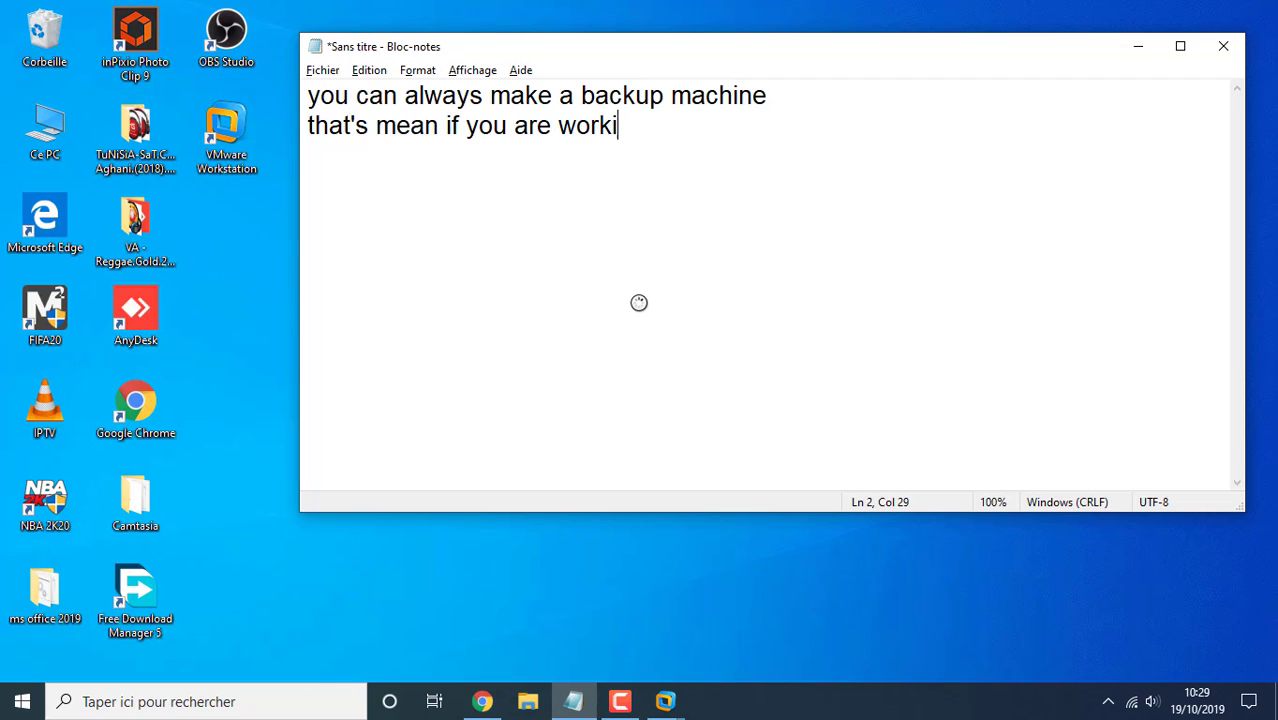
type("ng on some")
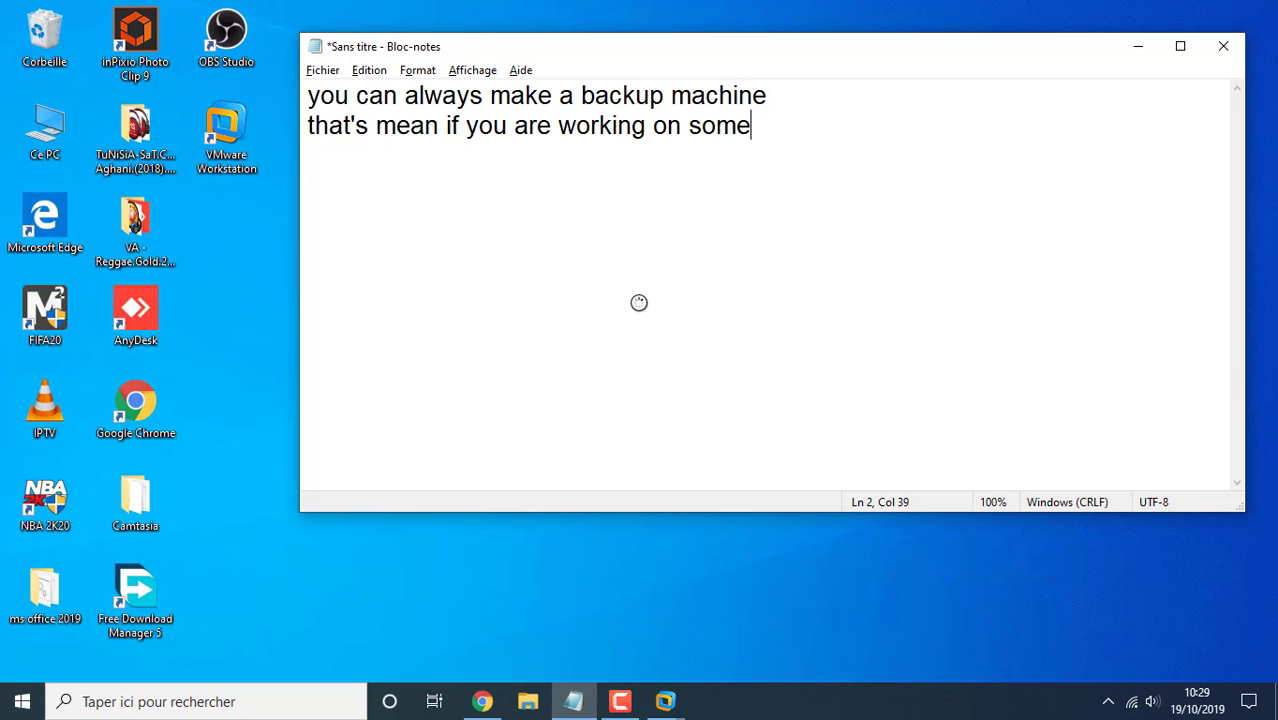
type("thing in vm")
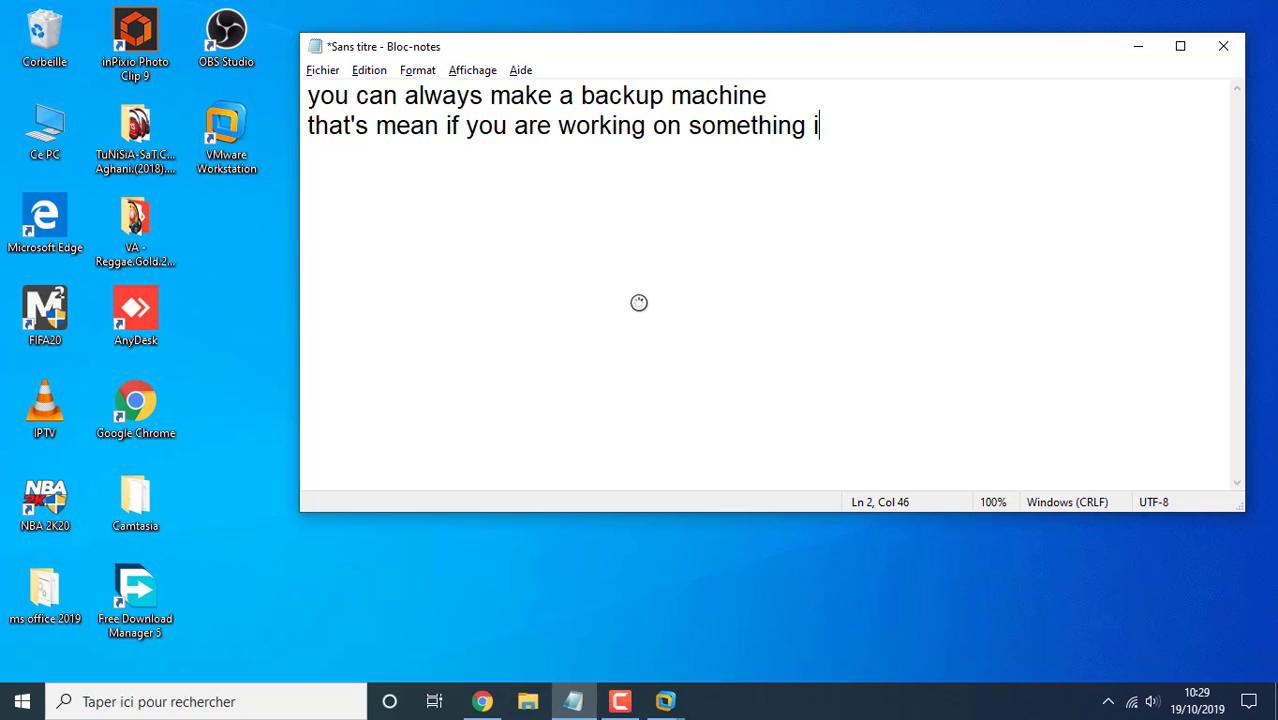
type("e a")
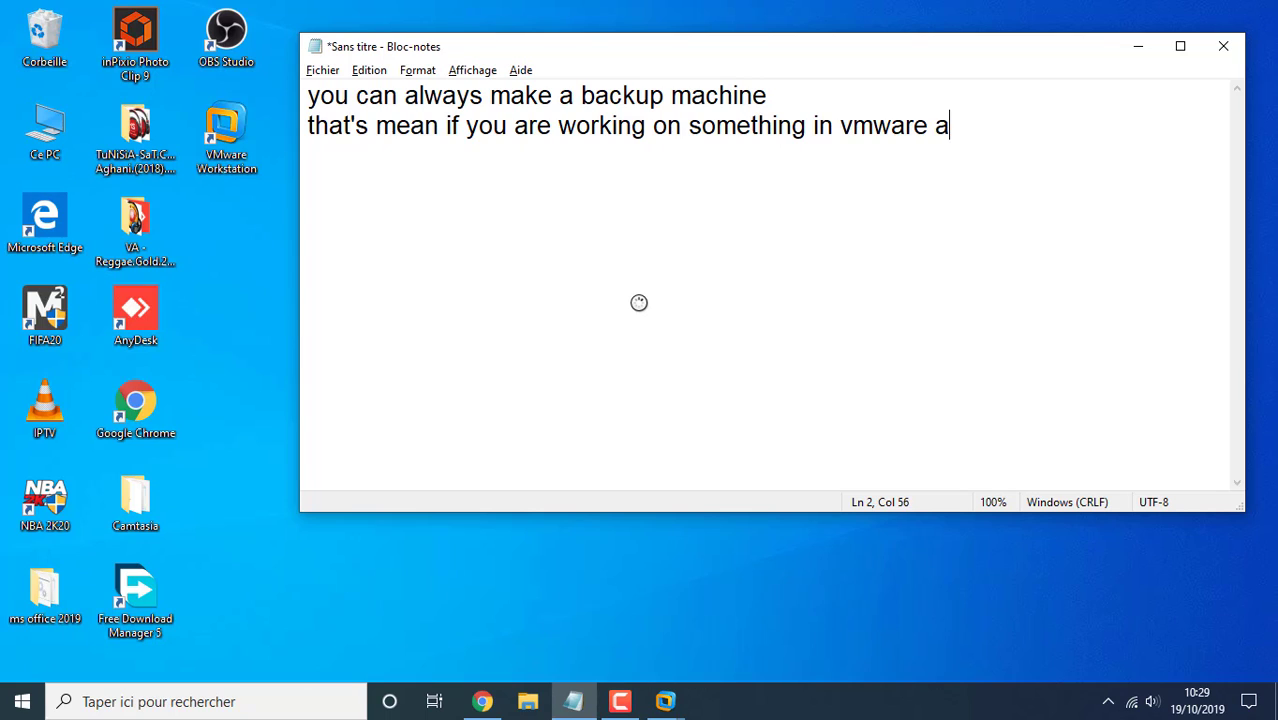
type("nd you nee")
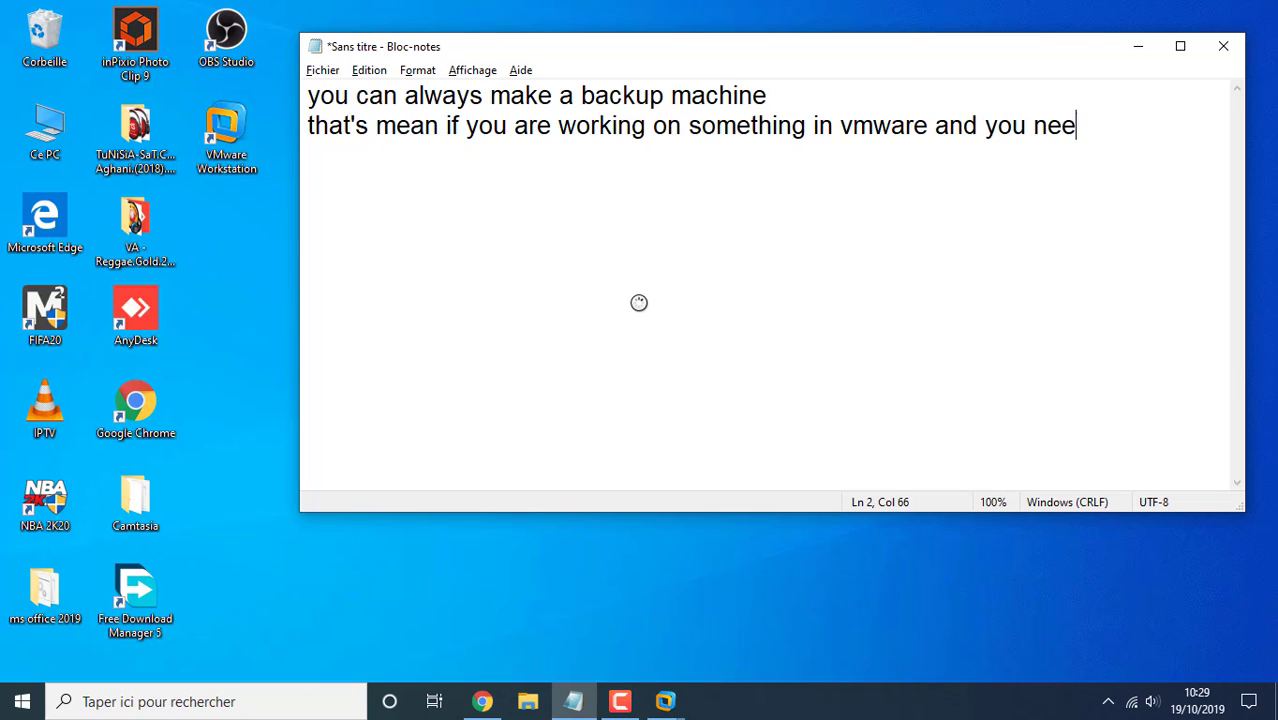
type("d to re")
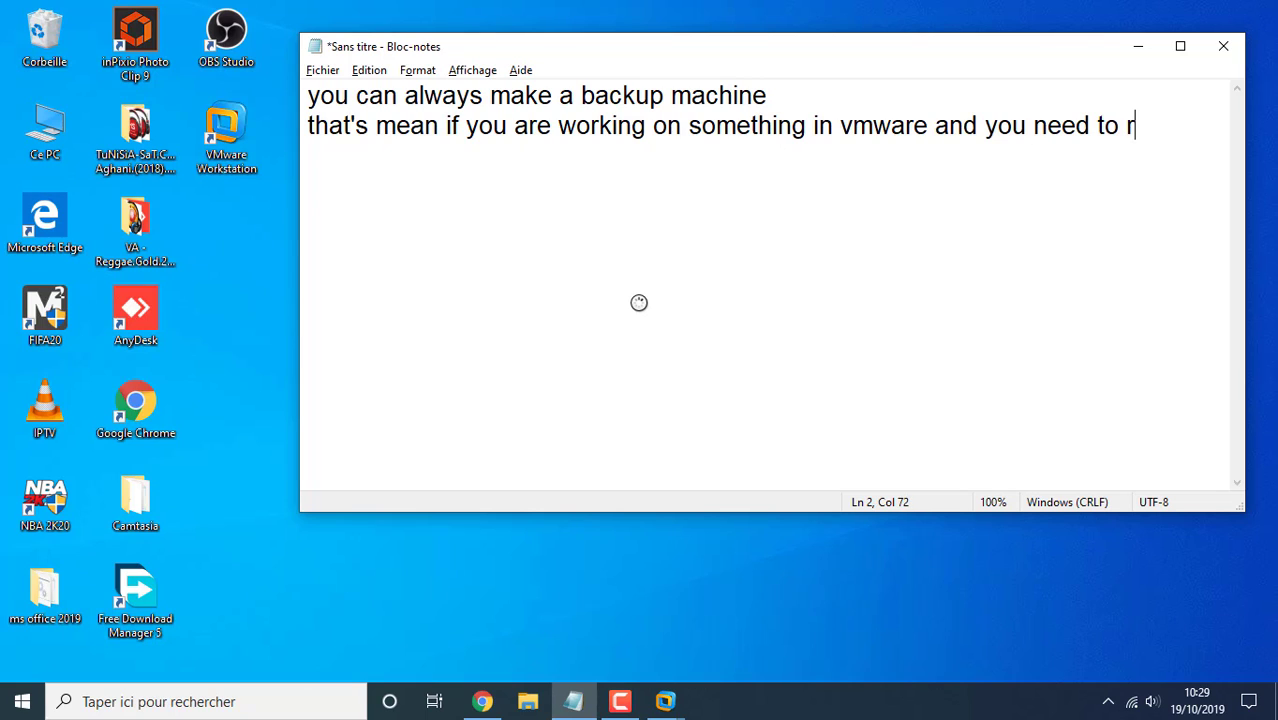
key("BackSpace")
key("BackSpace")
type("shutdon ")
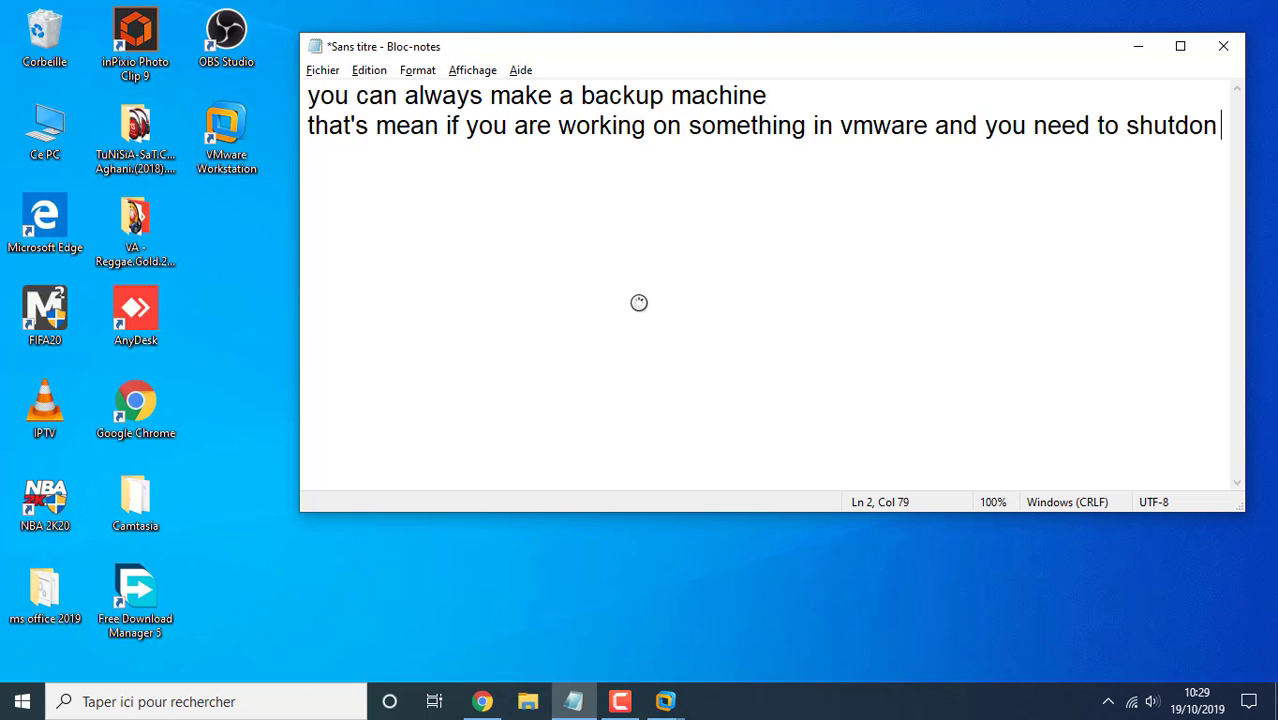
type("you PC ")
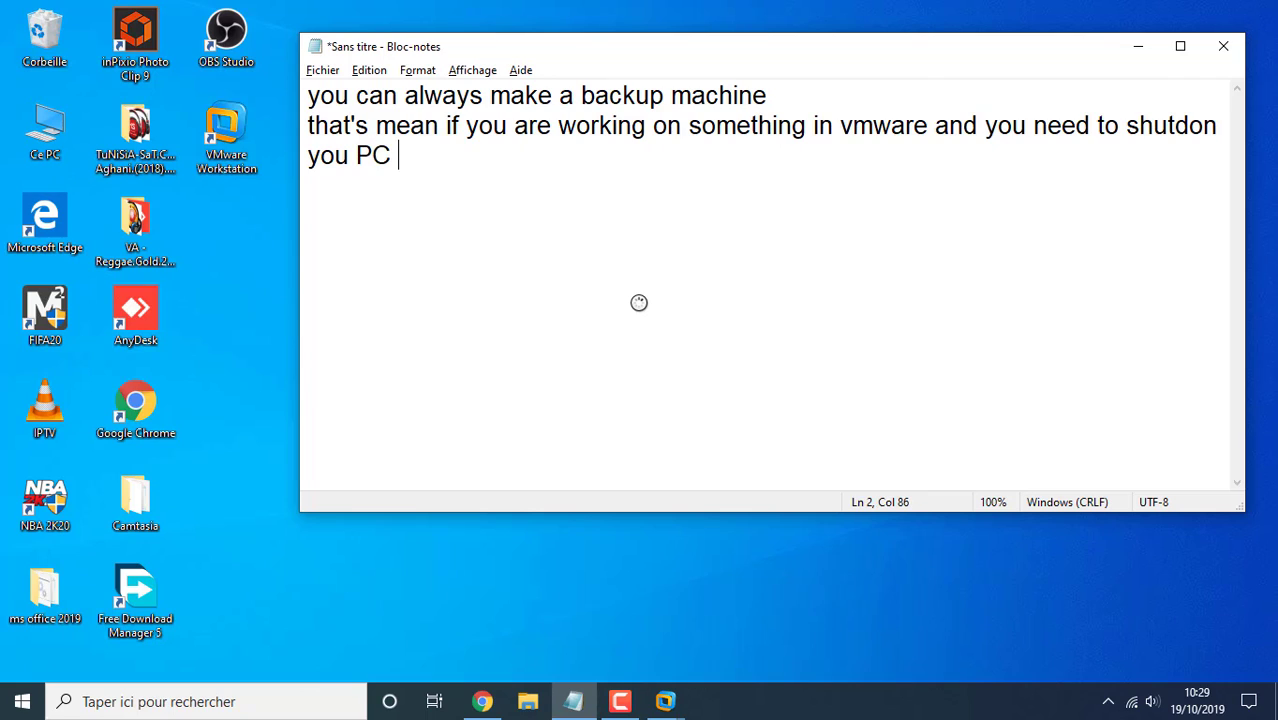
type(", you take ")
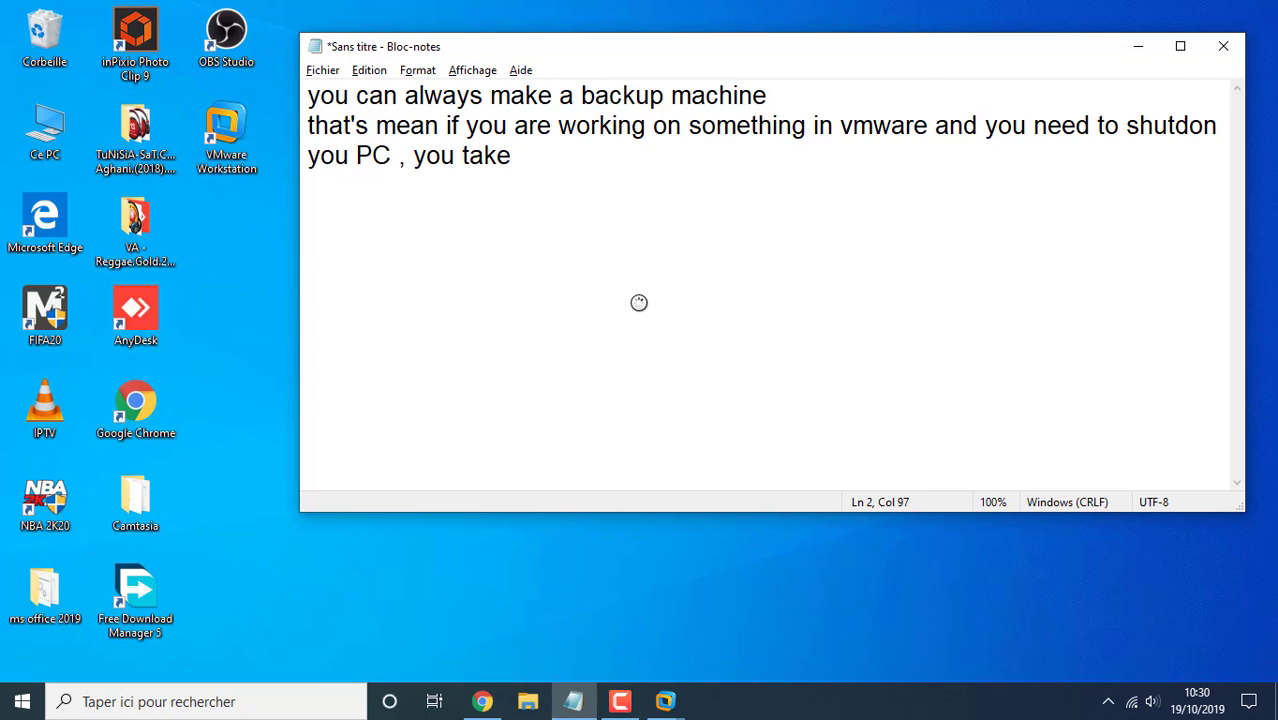
type("a Pause on your")
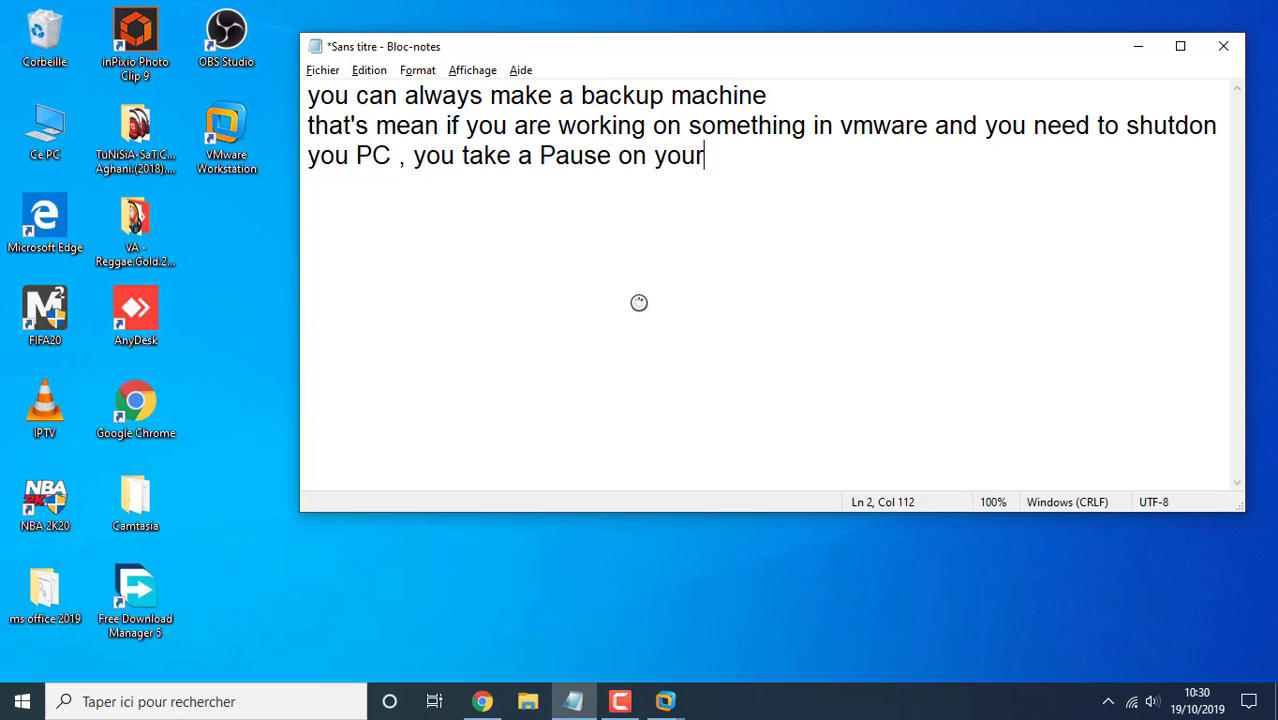
type(" Virtual ")
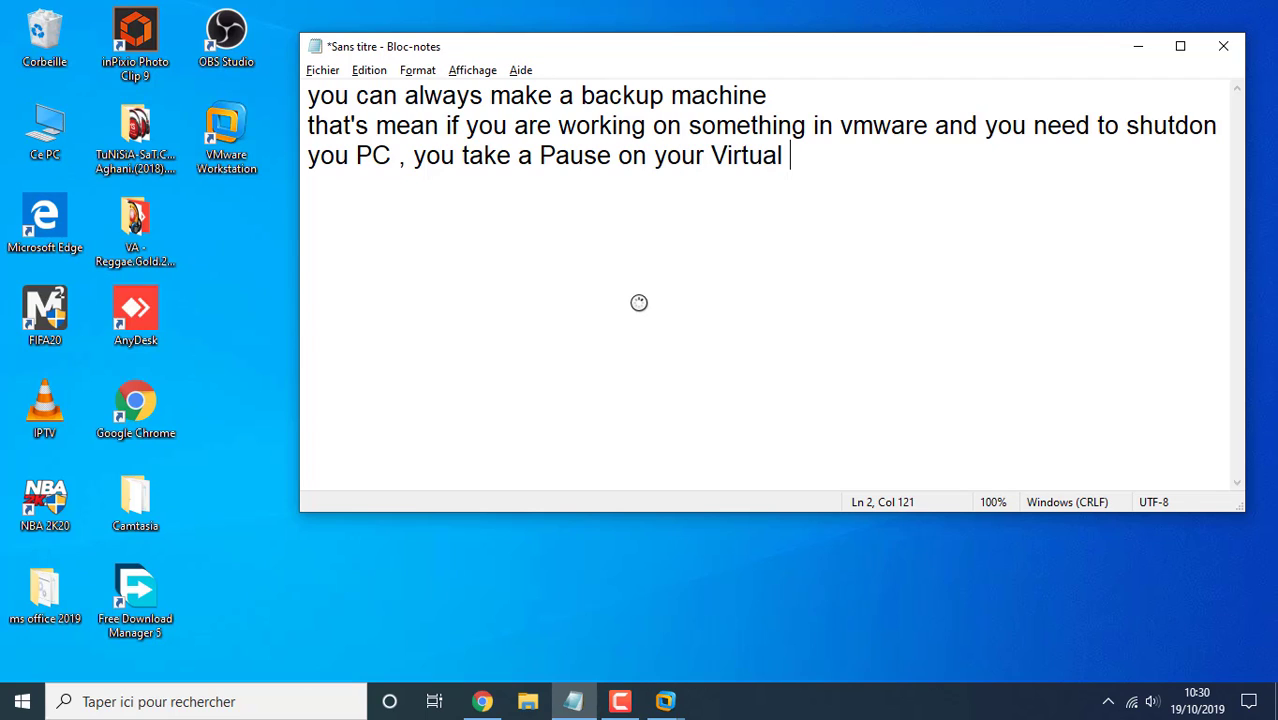
type("machine Re")
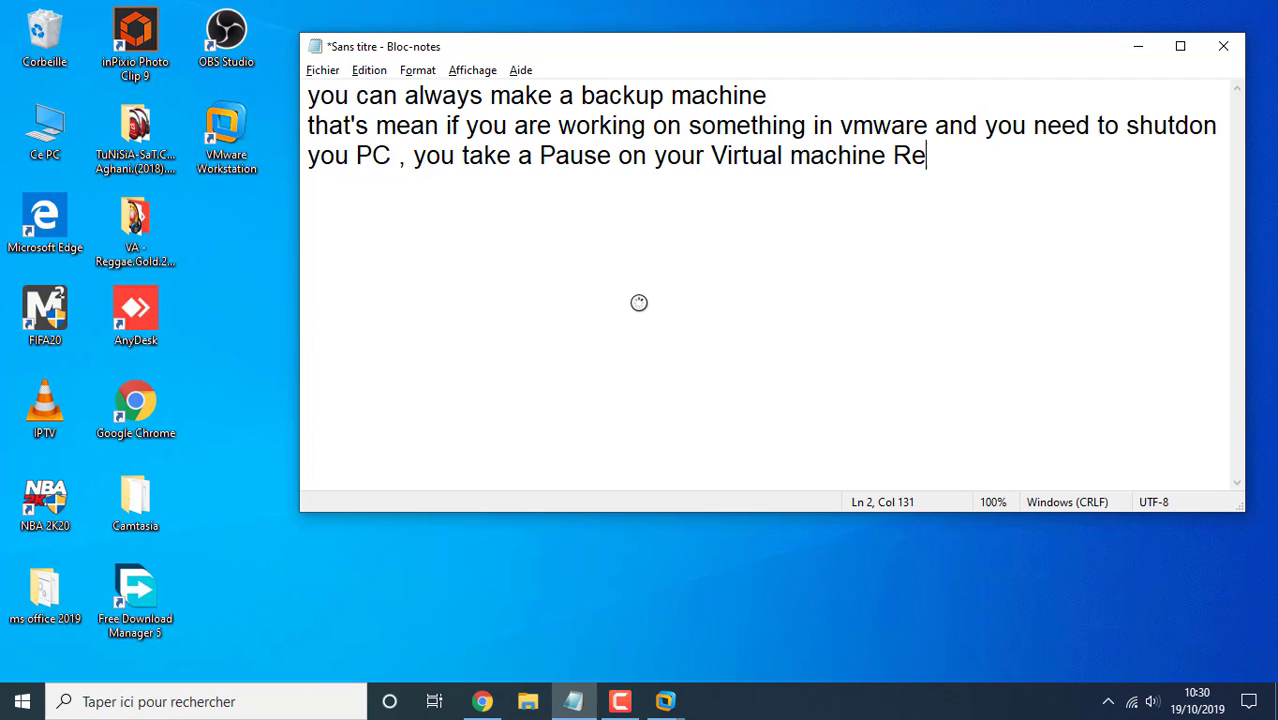
type("start ")
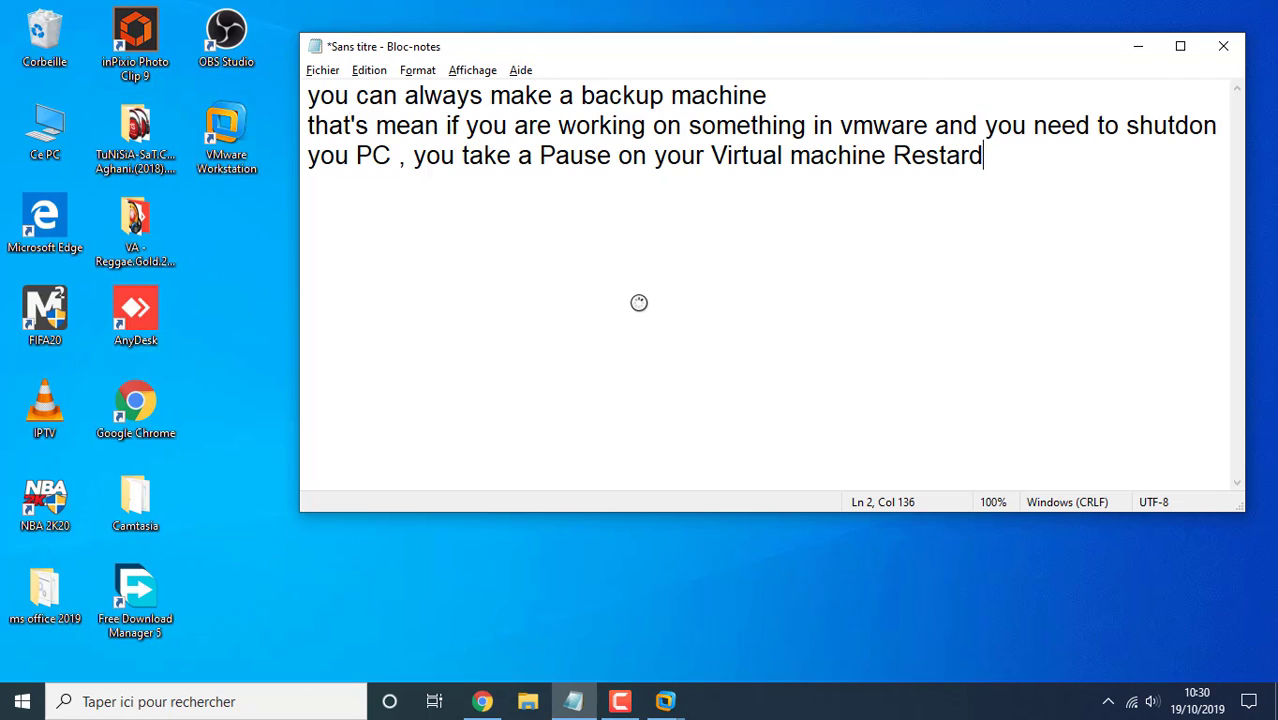
type("you")
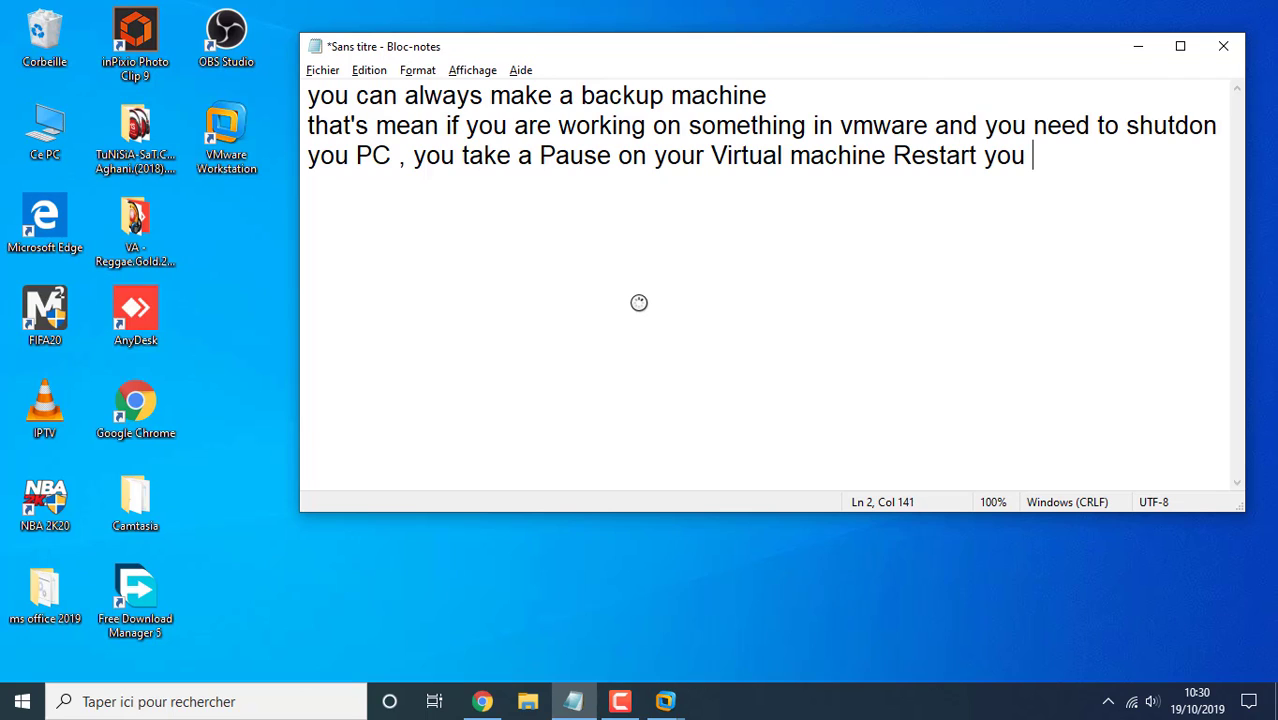
type("r PC or ")
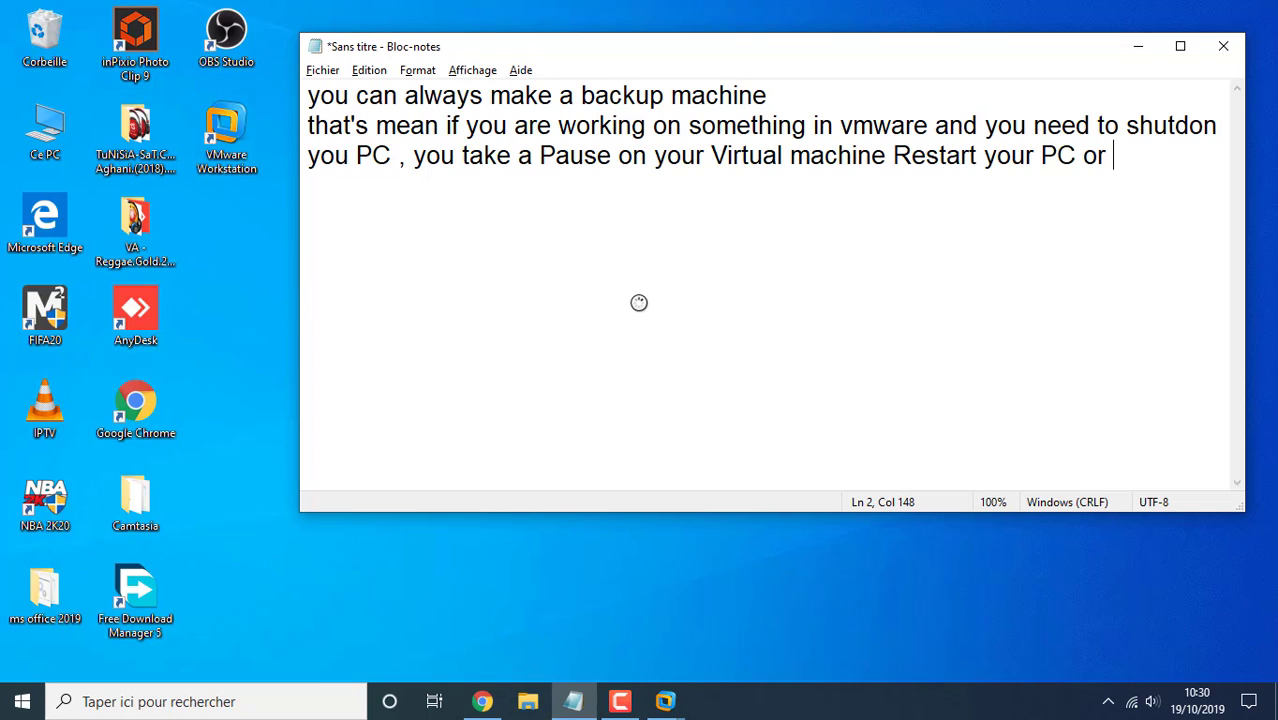
type("close it a")
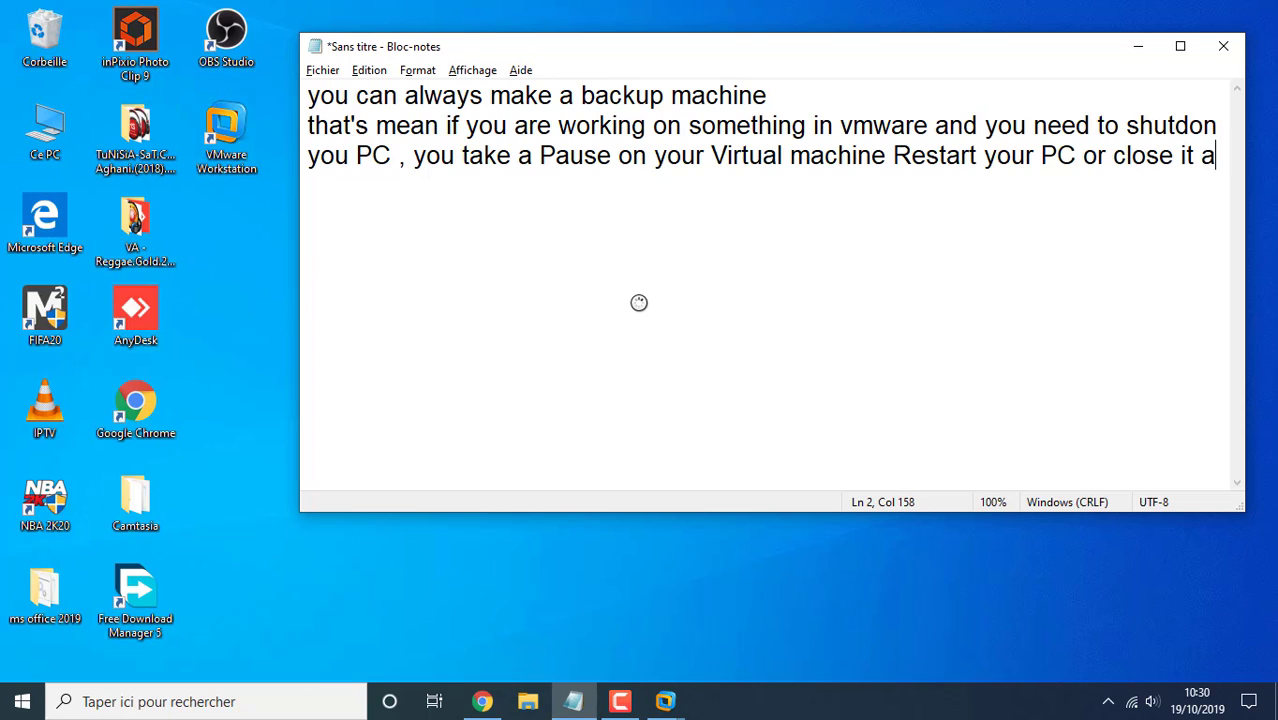
type("nd tomorrow")
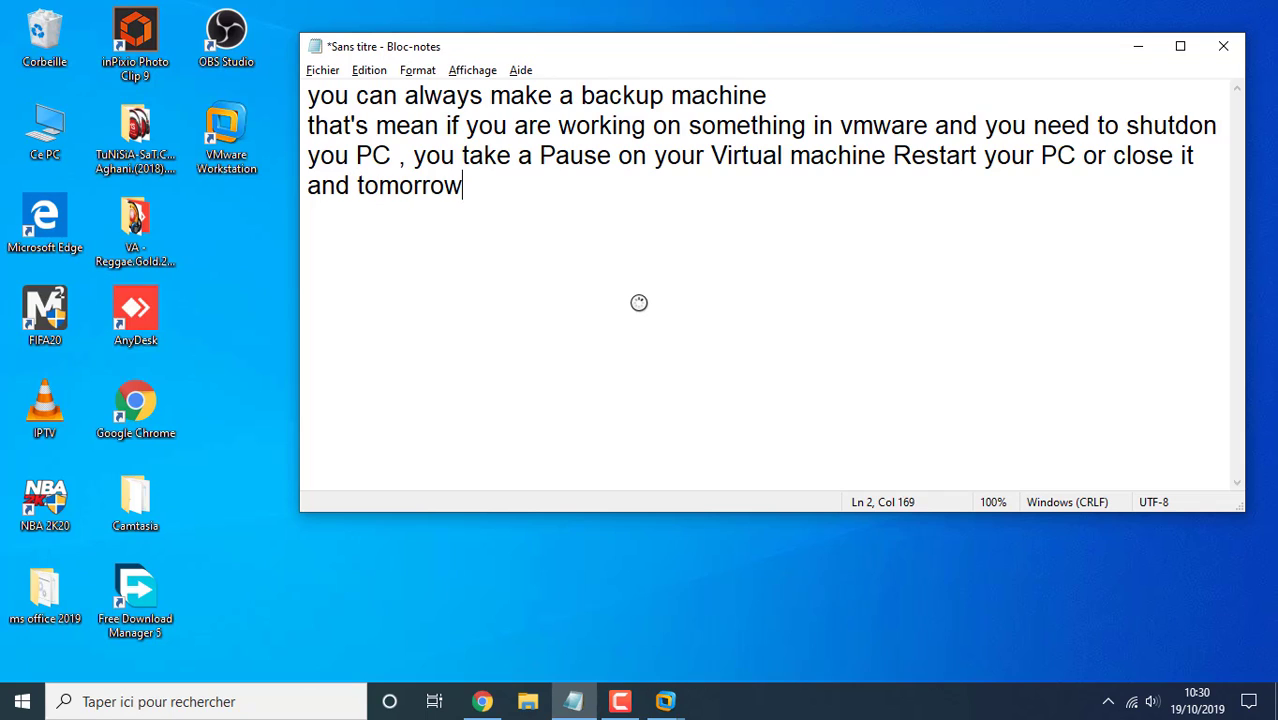
type(" when y")
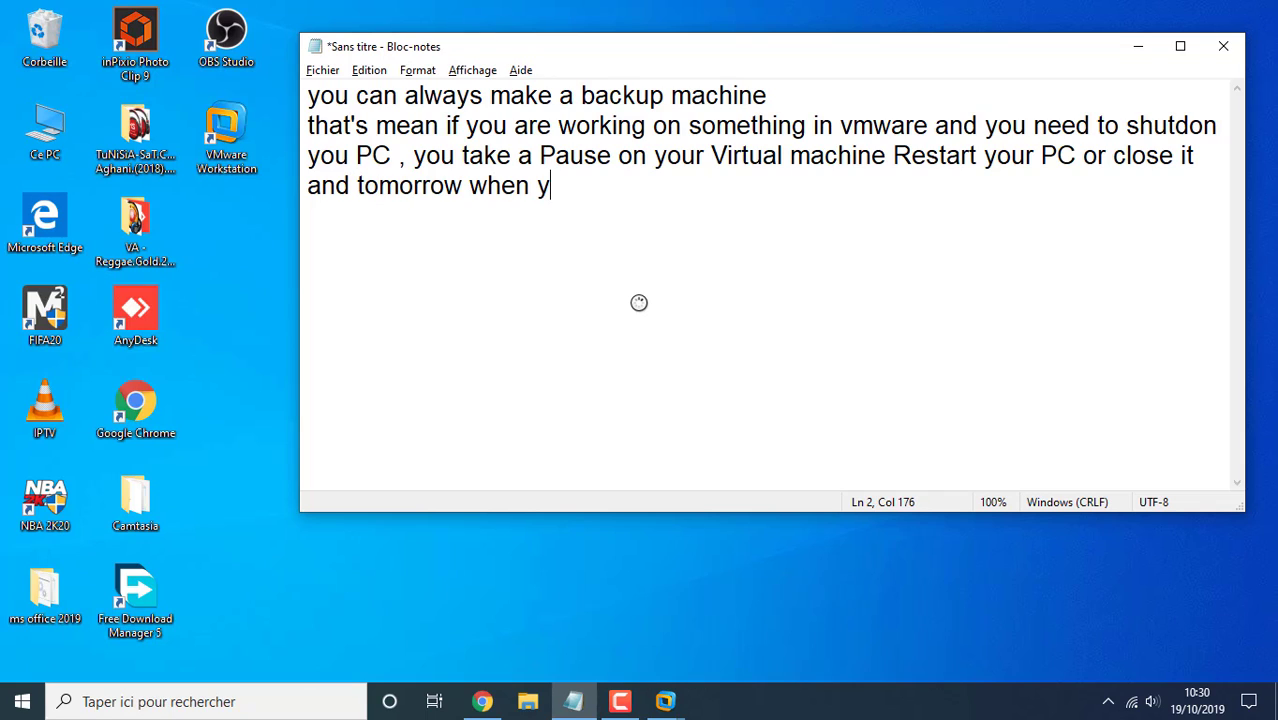
type("ou open ")
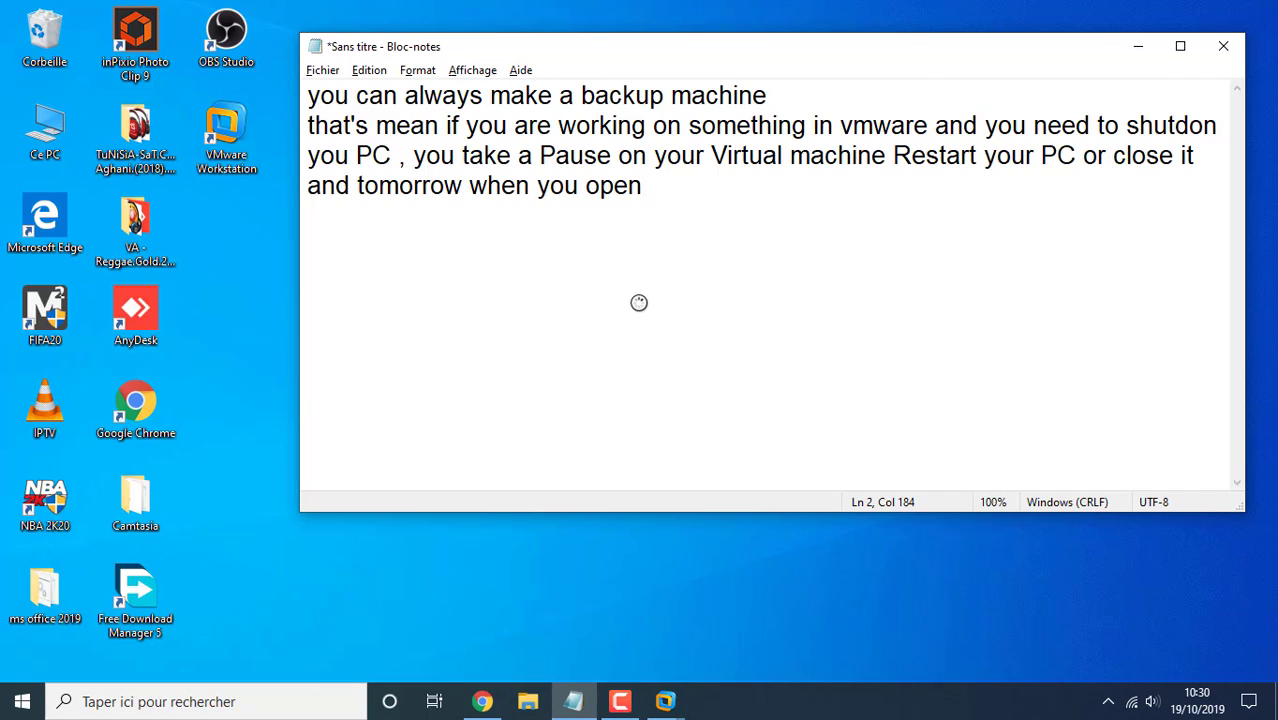
type("it you Ta")
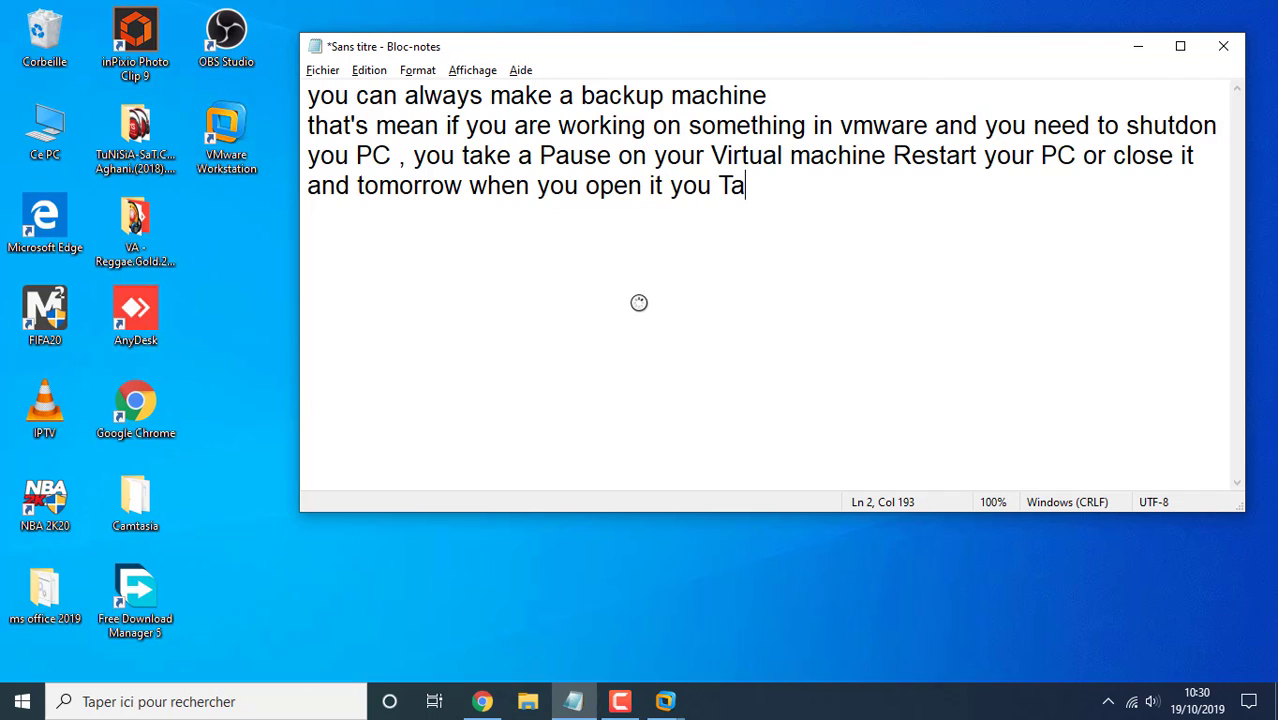
type("ke Resume ")
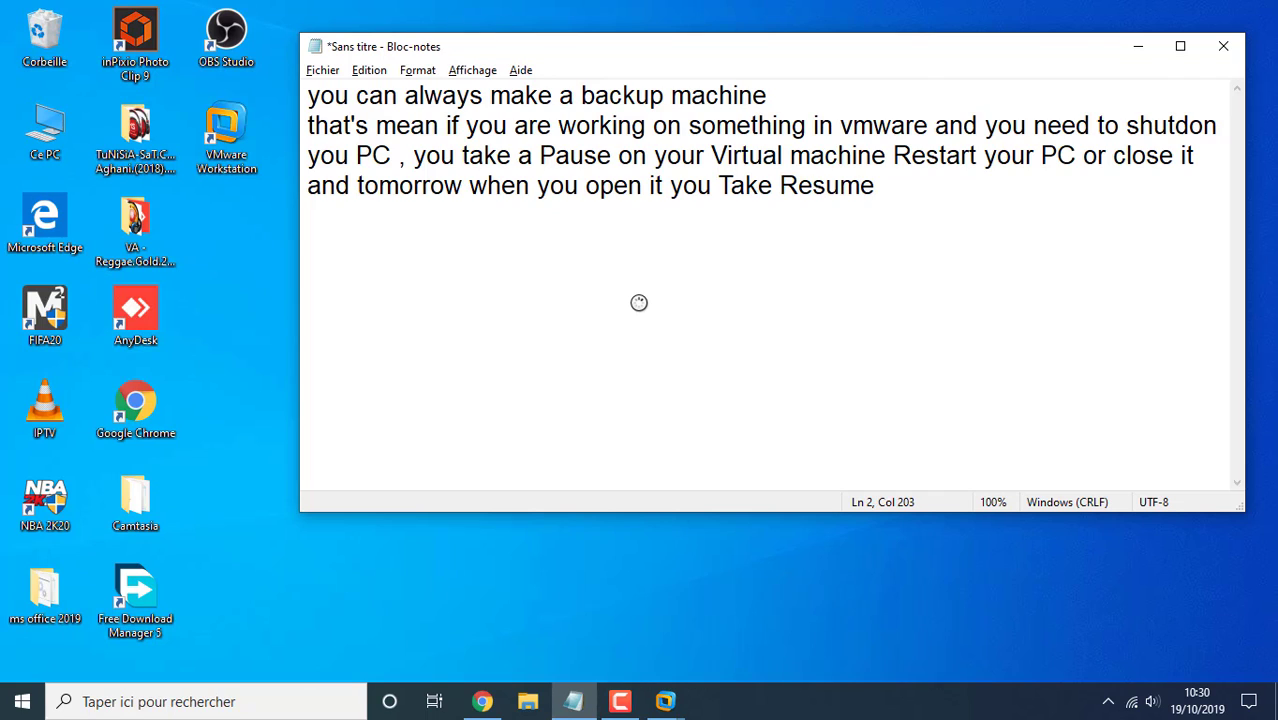
type("of your vit")
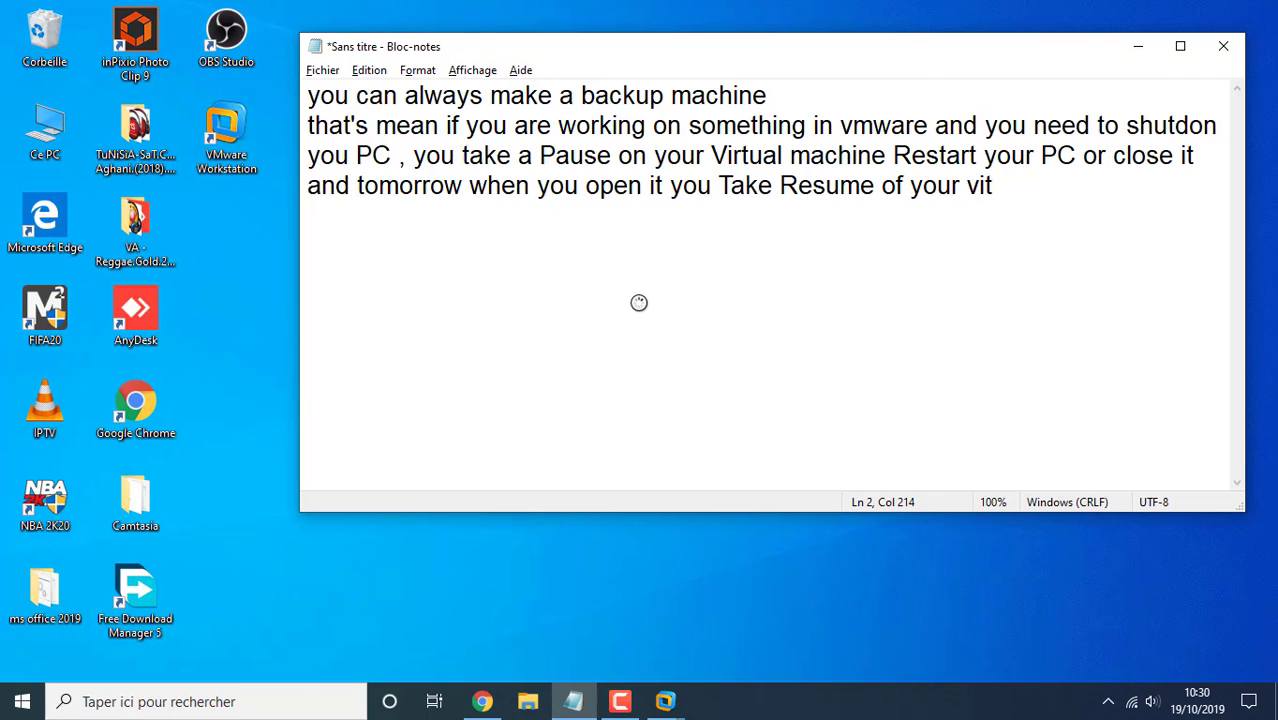
type("ru")
key("BackSpace")
key("BackSpace")
key("BackSpace")
type("rtual machine")
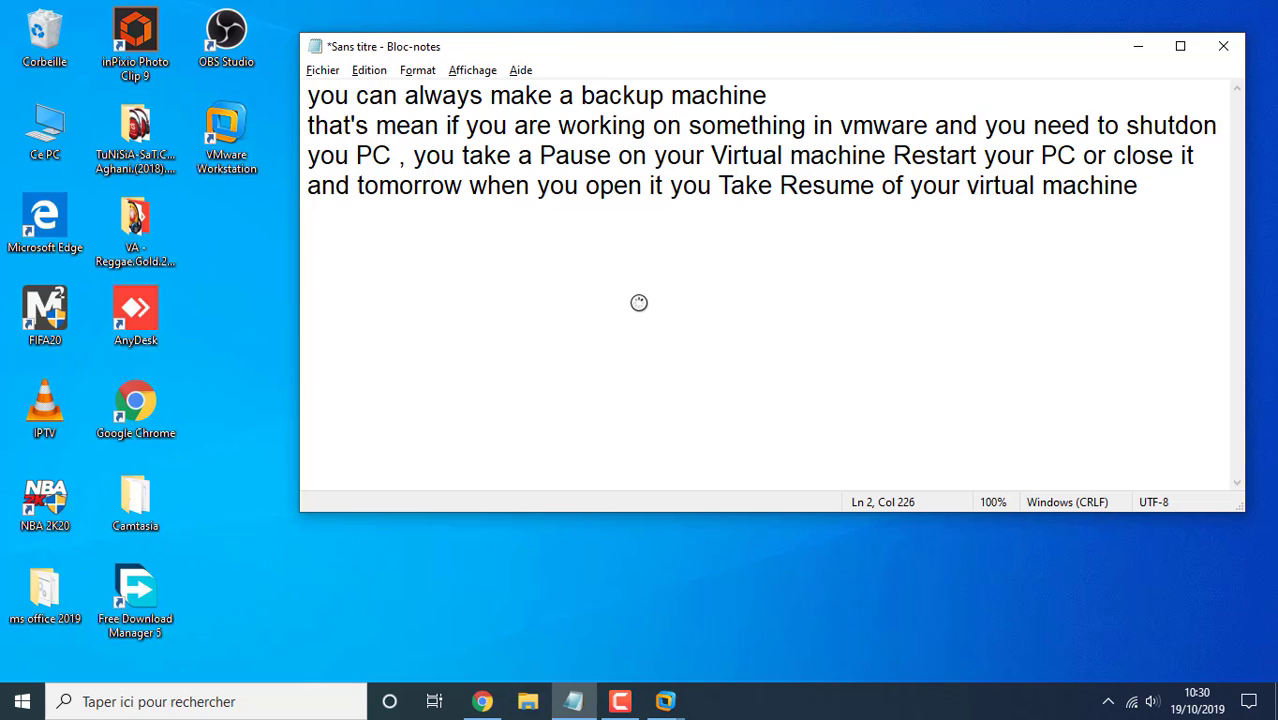
type(".")
key("alt+Tab")
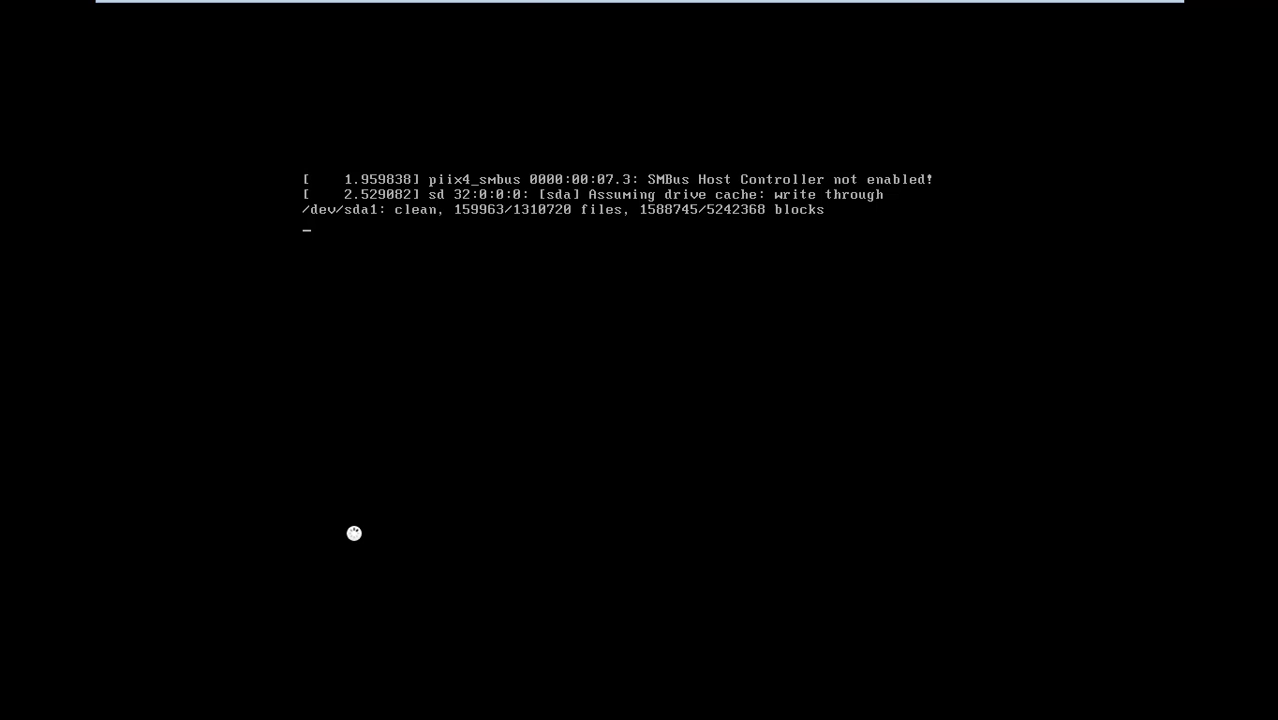
Direct keyboard and mouse input into the Ubuntu guest as it boots
mouse_move(908, 3)
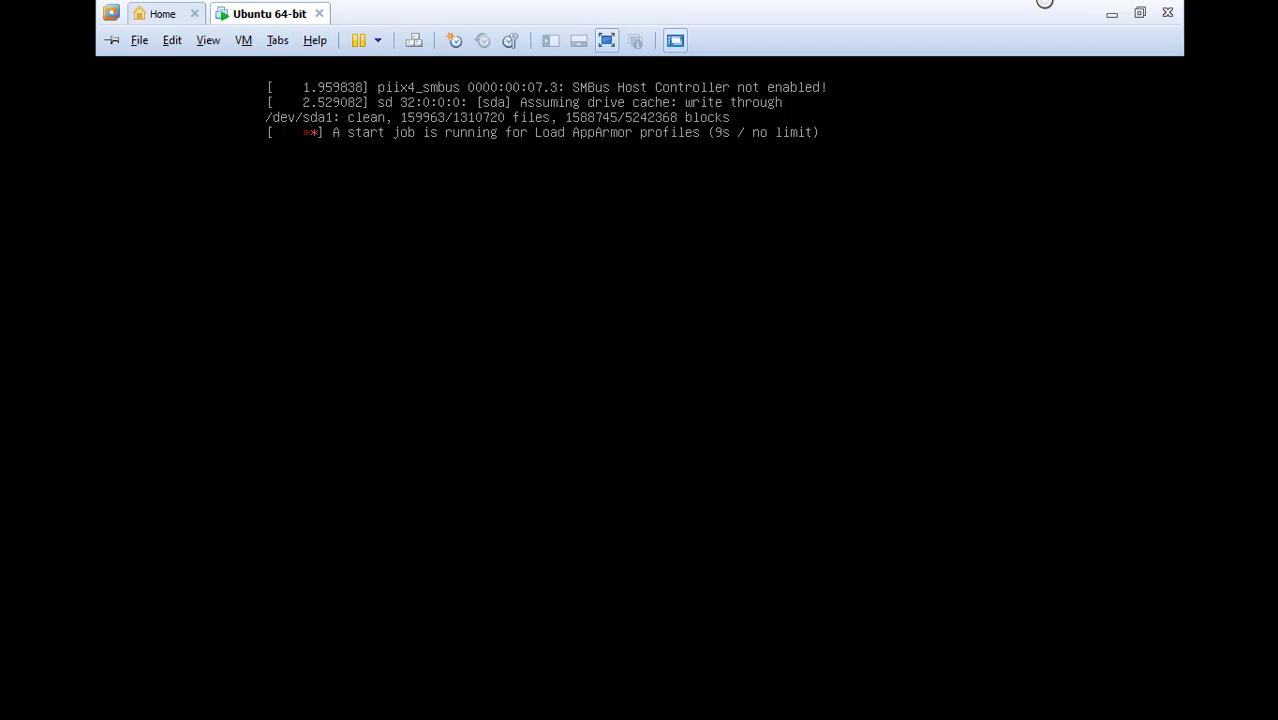
left_click(1004, 302)
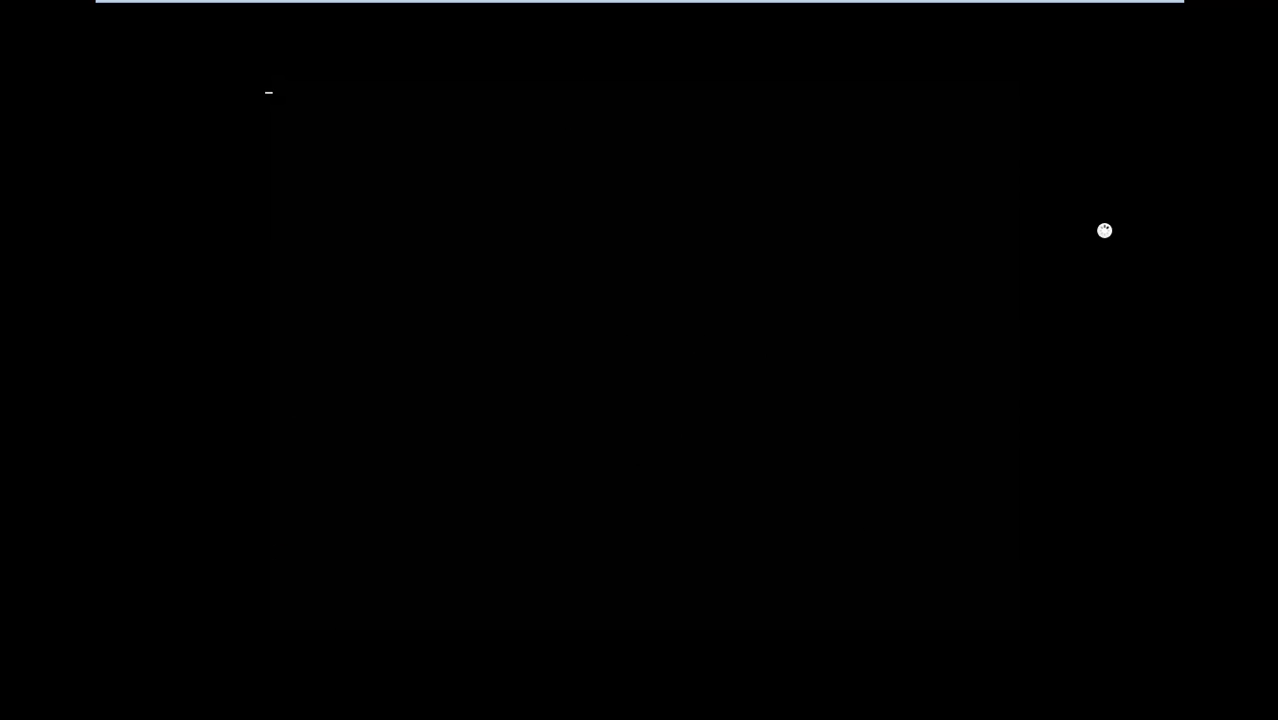
Add the line 'do not forget your password and user name' at the end of the note
left_click(1112, 12)
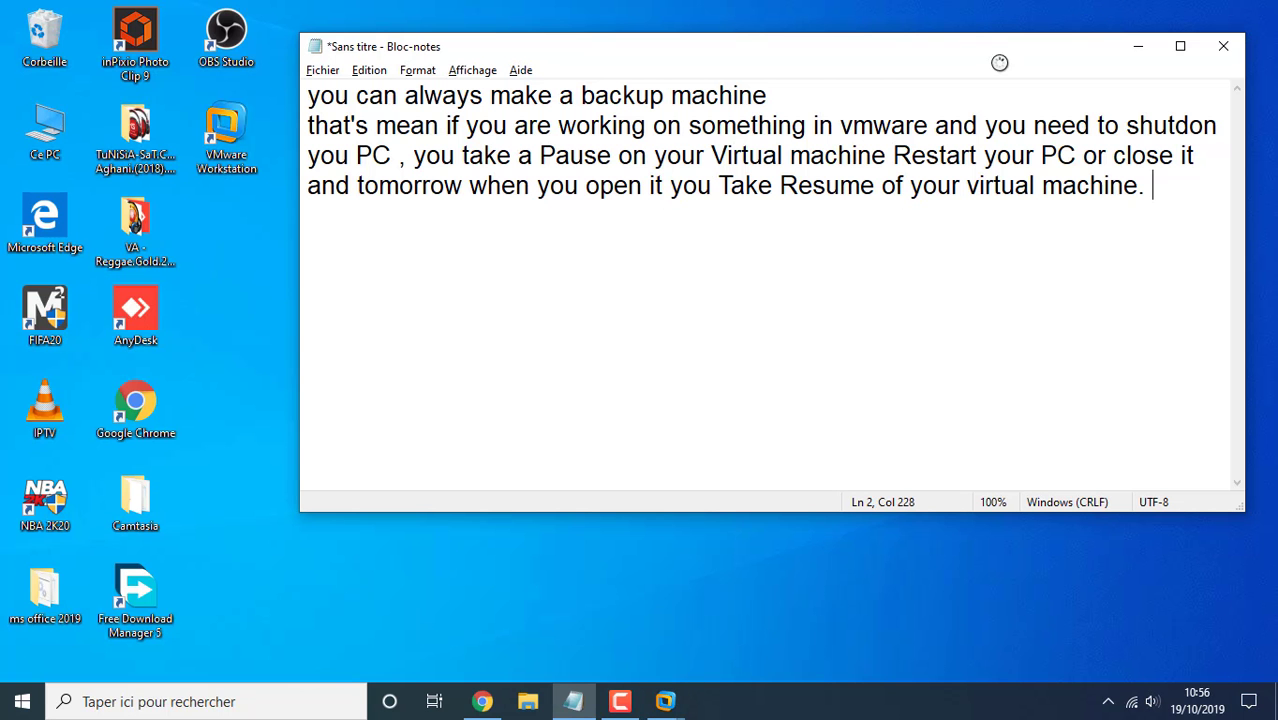
left_click(652, 272)
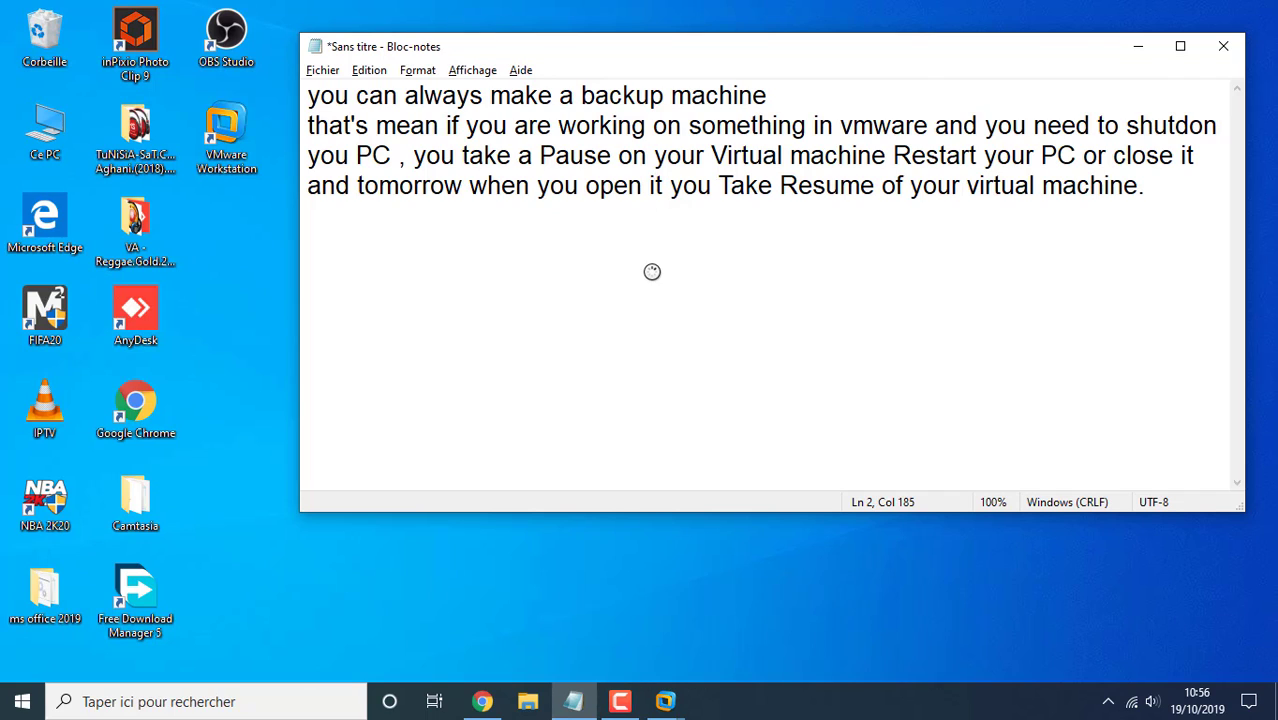
left_click(1208, 212)
key("Return")
type("do not ")
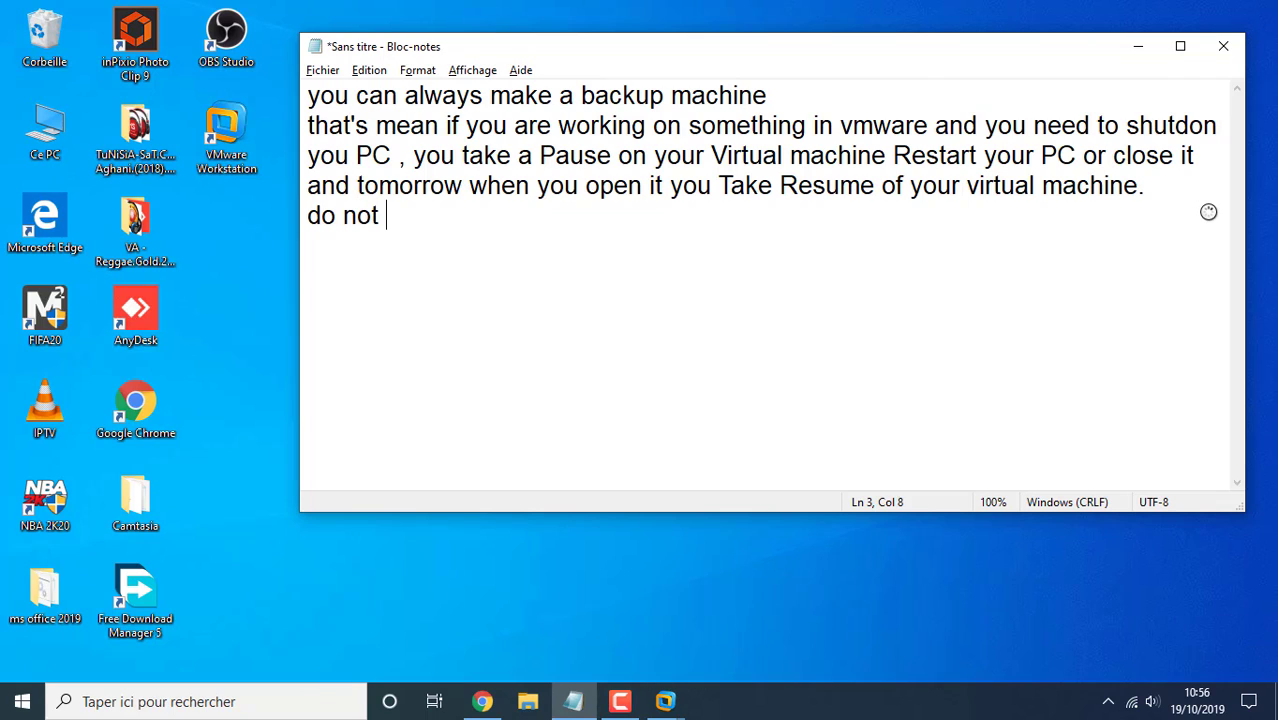
type("forget y")
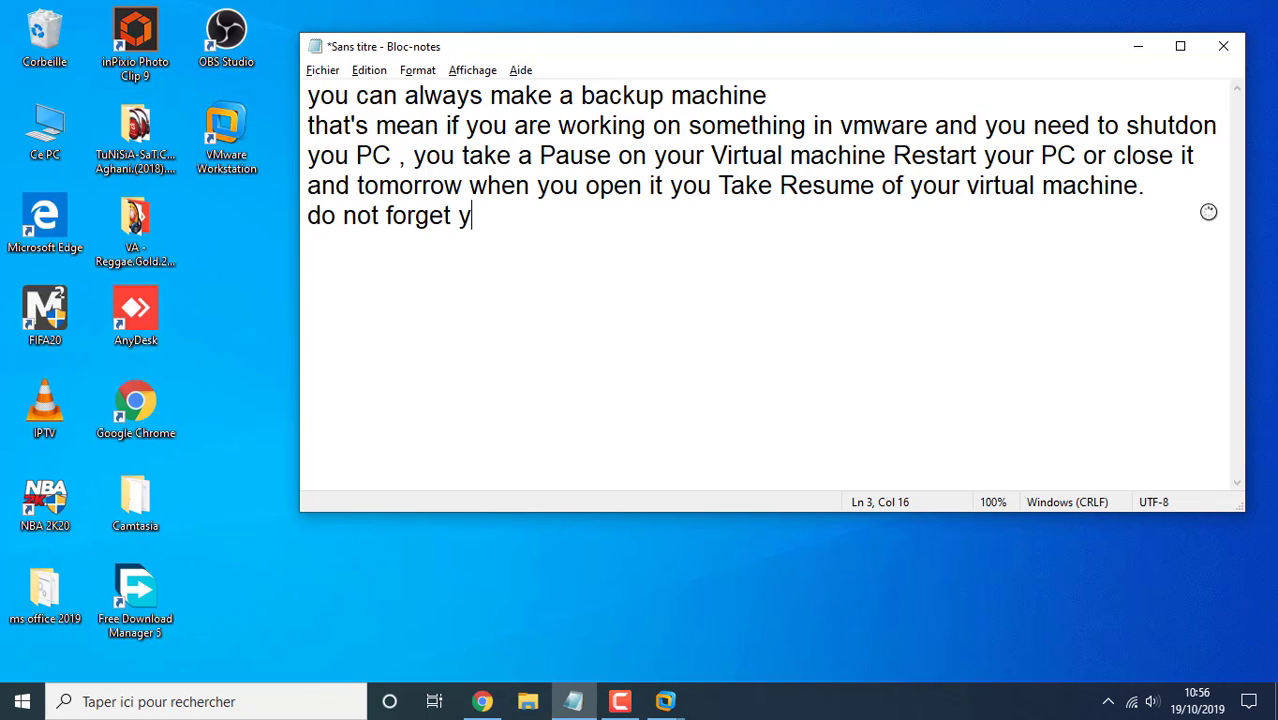
type("our pass")
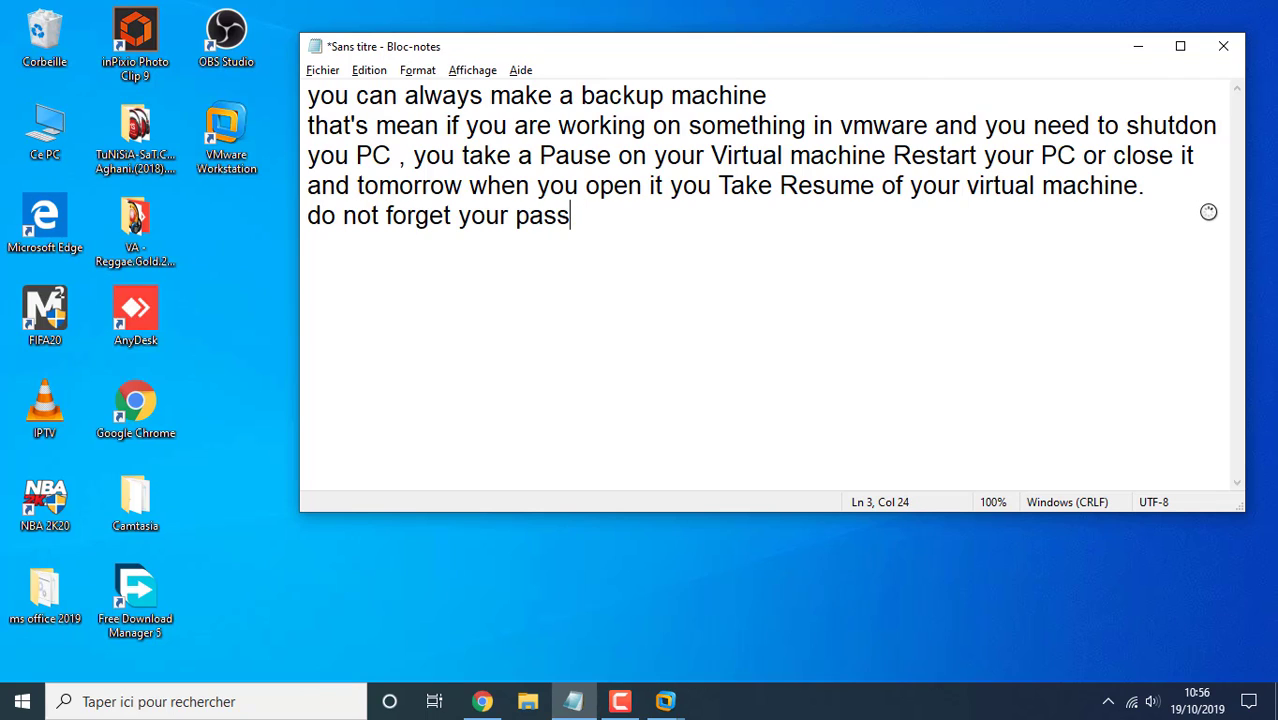
type("word and user name")
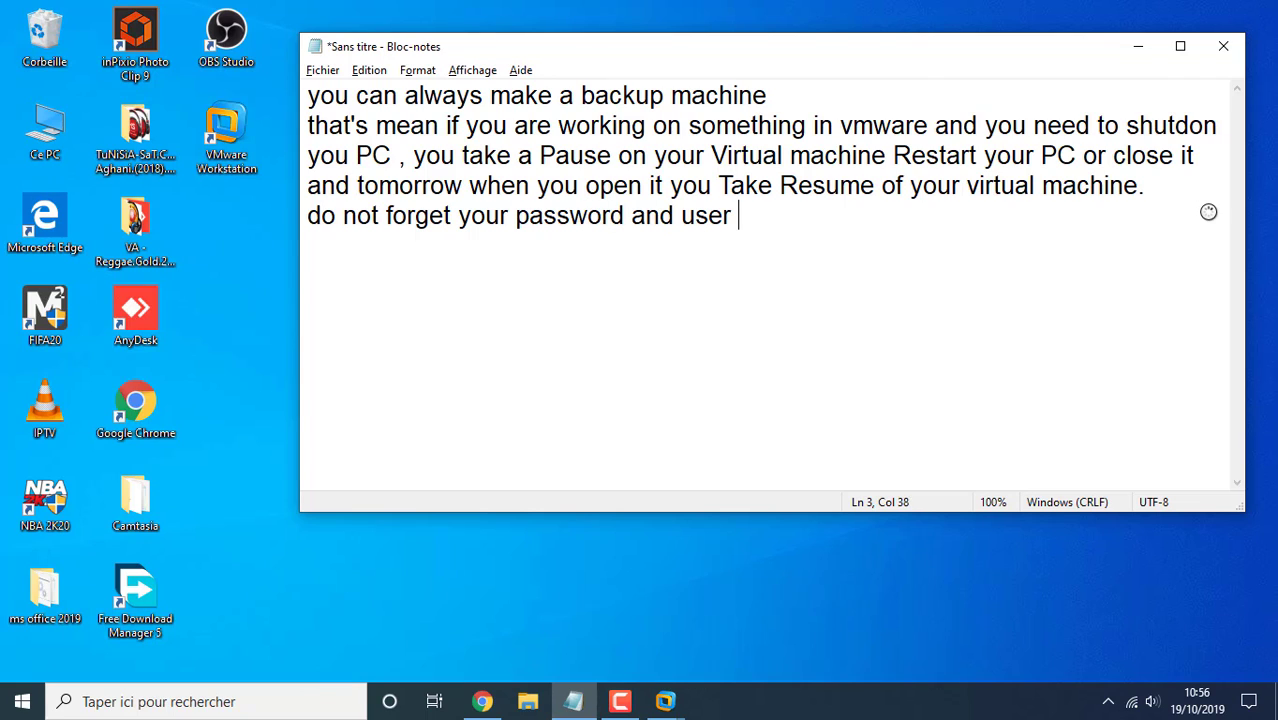
key("Return")
Sign in to the Ubuntu guest with the created user account
key("alt+Tab")
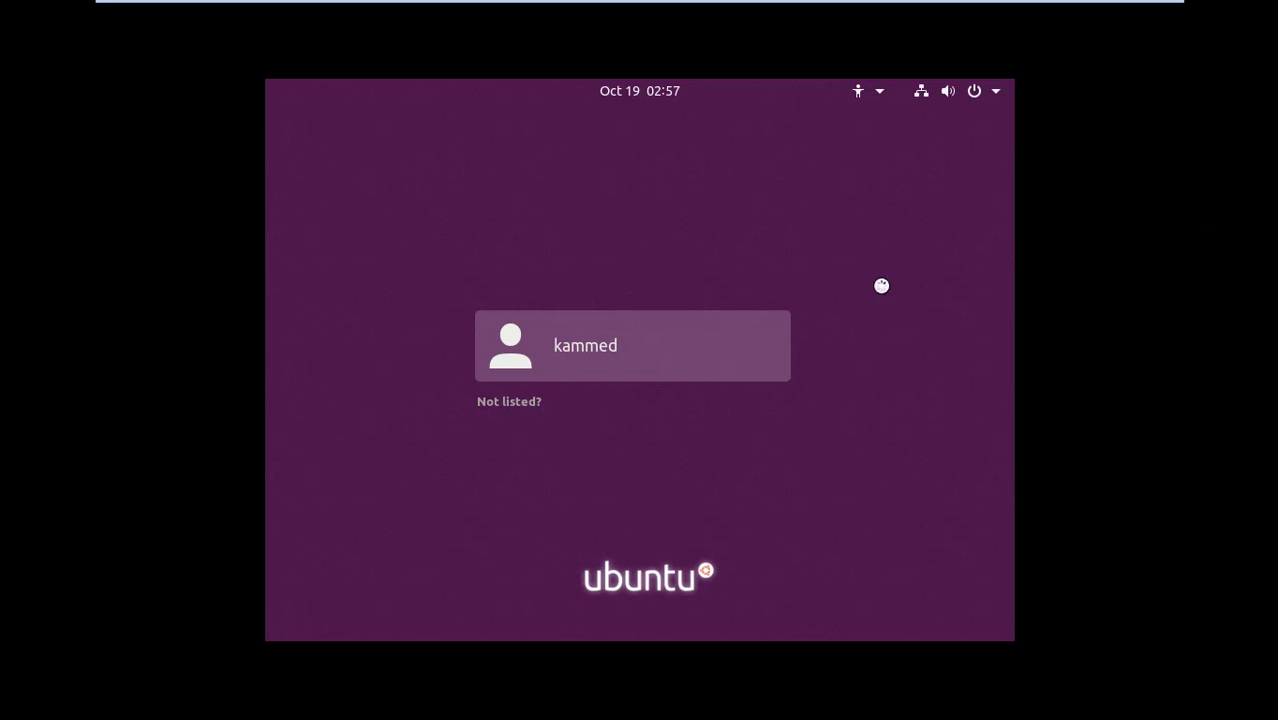
left_click(579, 351)
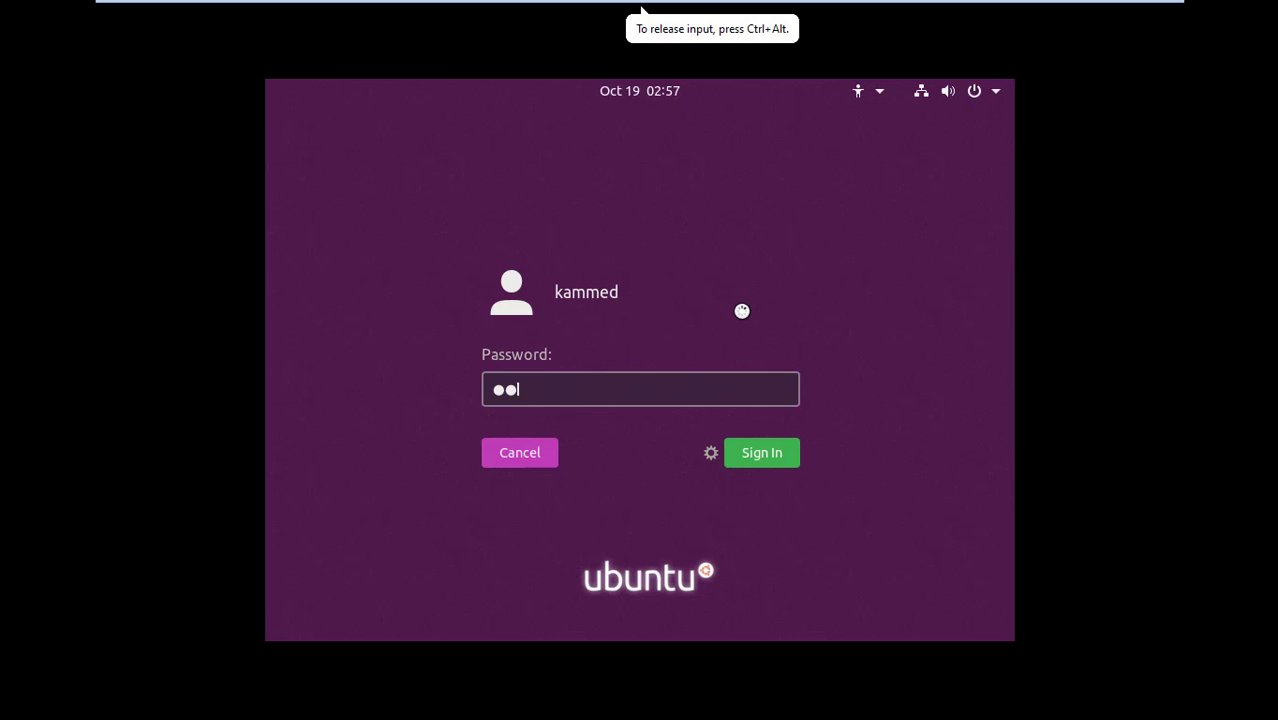
key("Return")
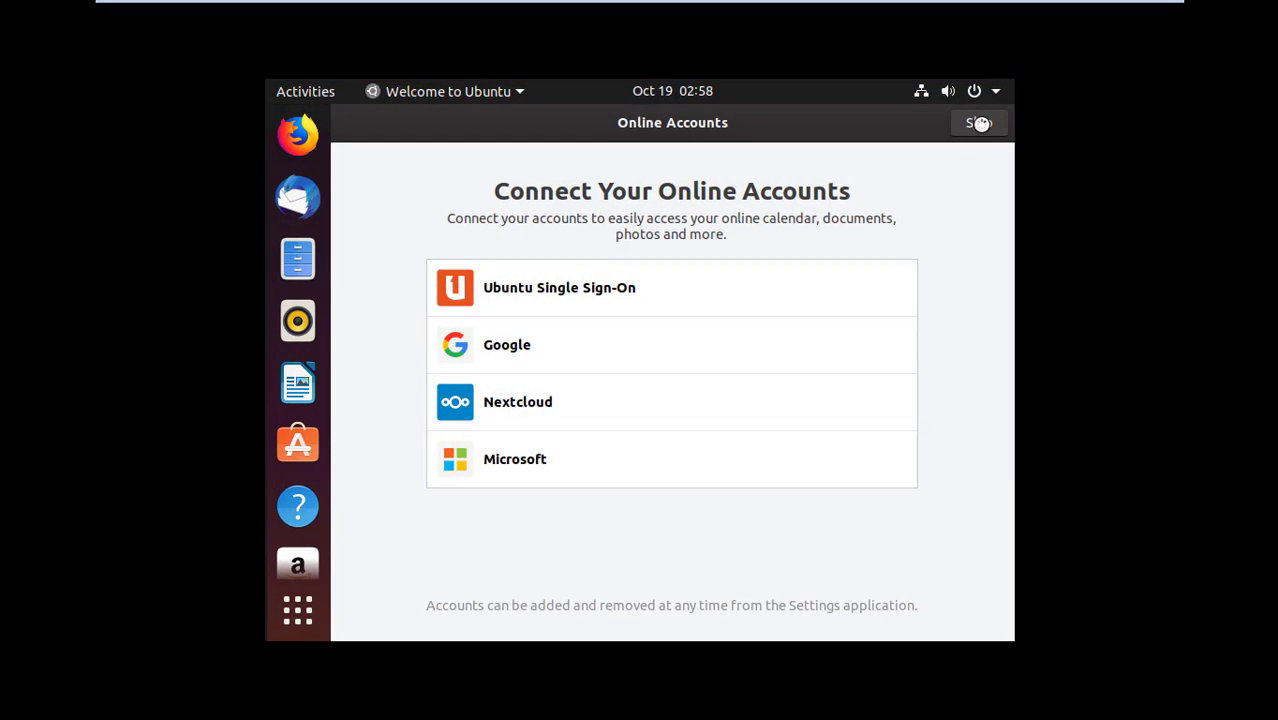
Skip online accounts and finish the Welcome to Ubuntu pages to reach the desktop
left_click(978, 123)
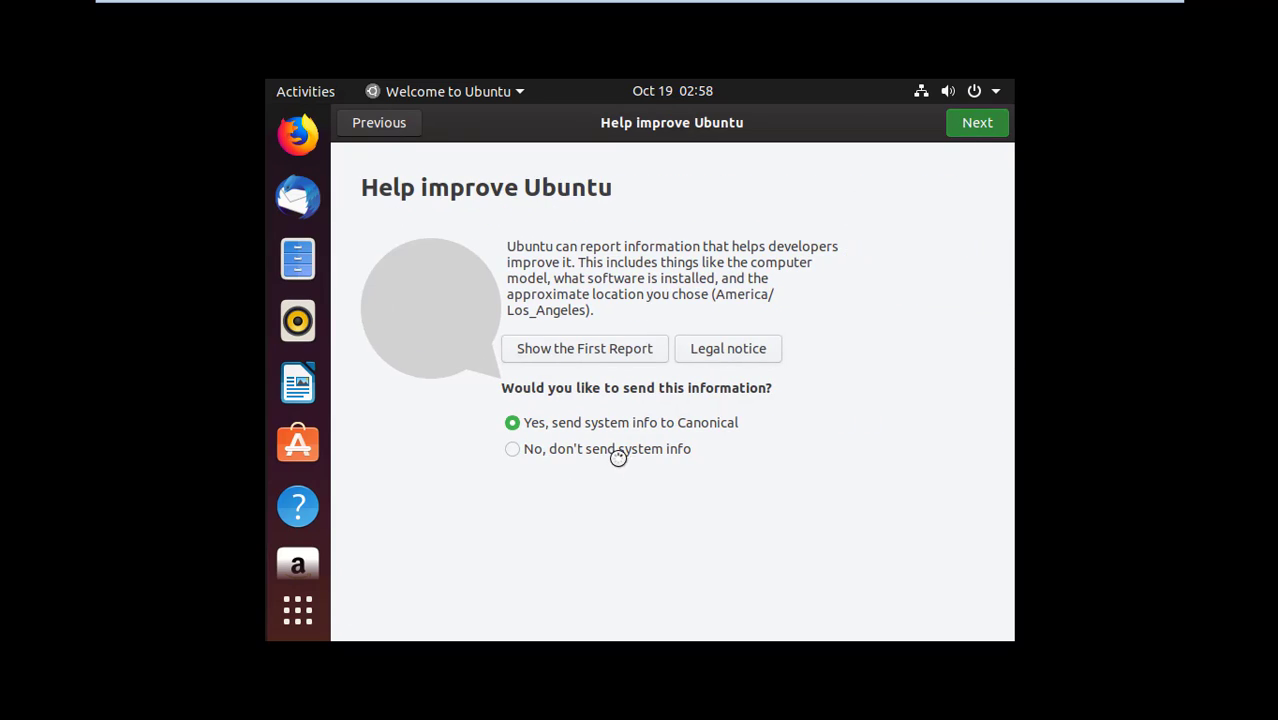
left_click(967, 125)
left_click(967, 125)
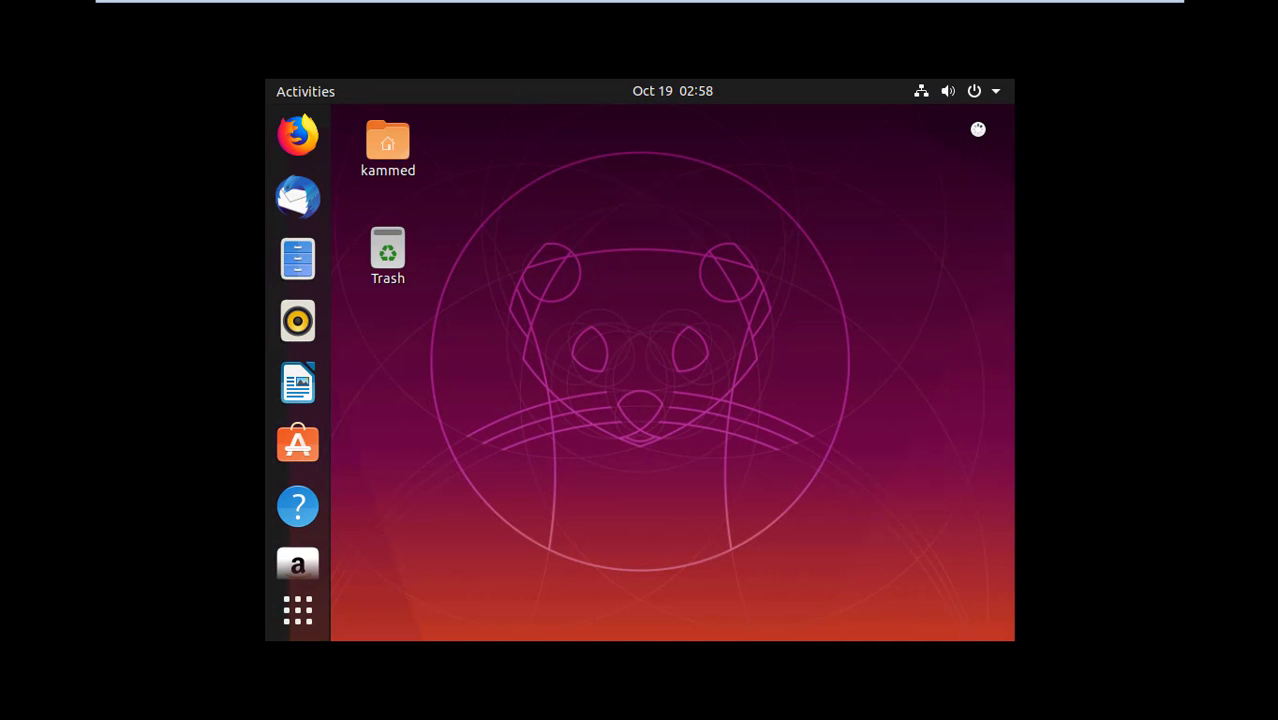
left_click(990, 91)
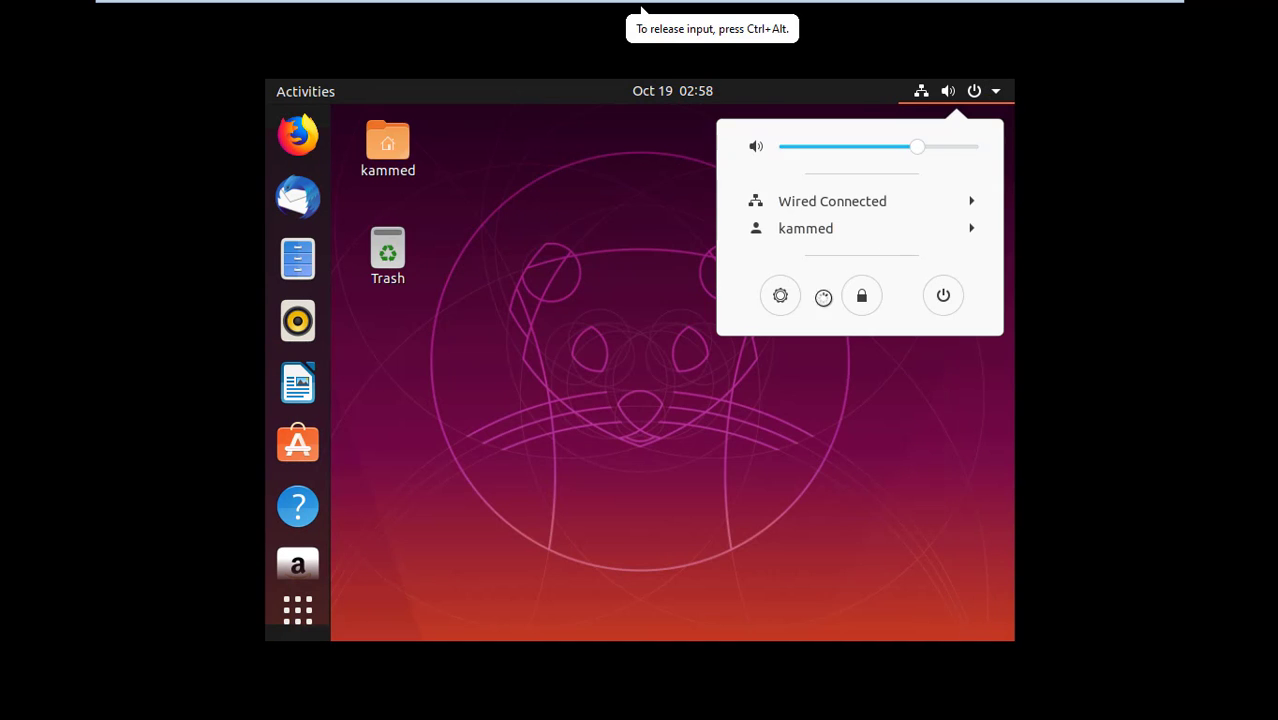
Set the display resolution to 1280 × 768 (16:10), keep it, and show the About details
left_click(781, 295)
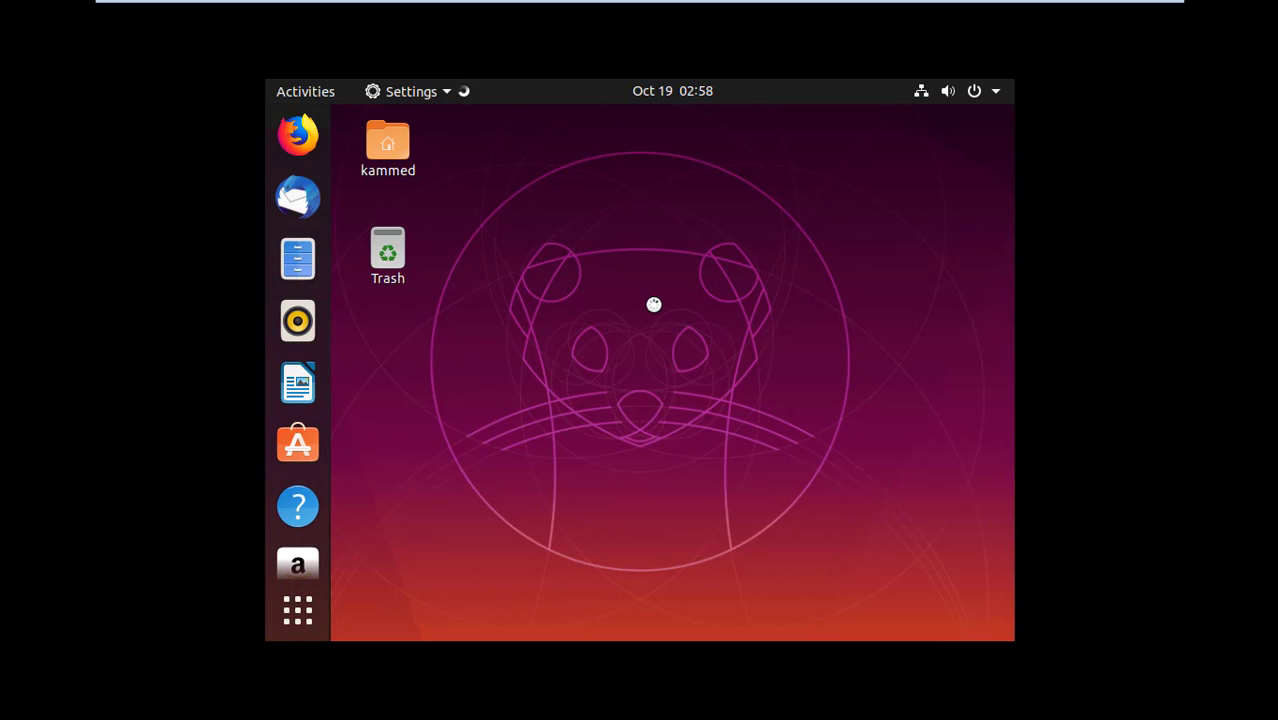
scroll(395, 330, "down", 4)
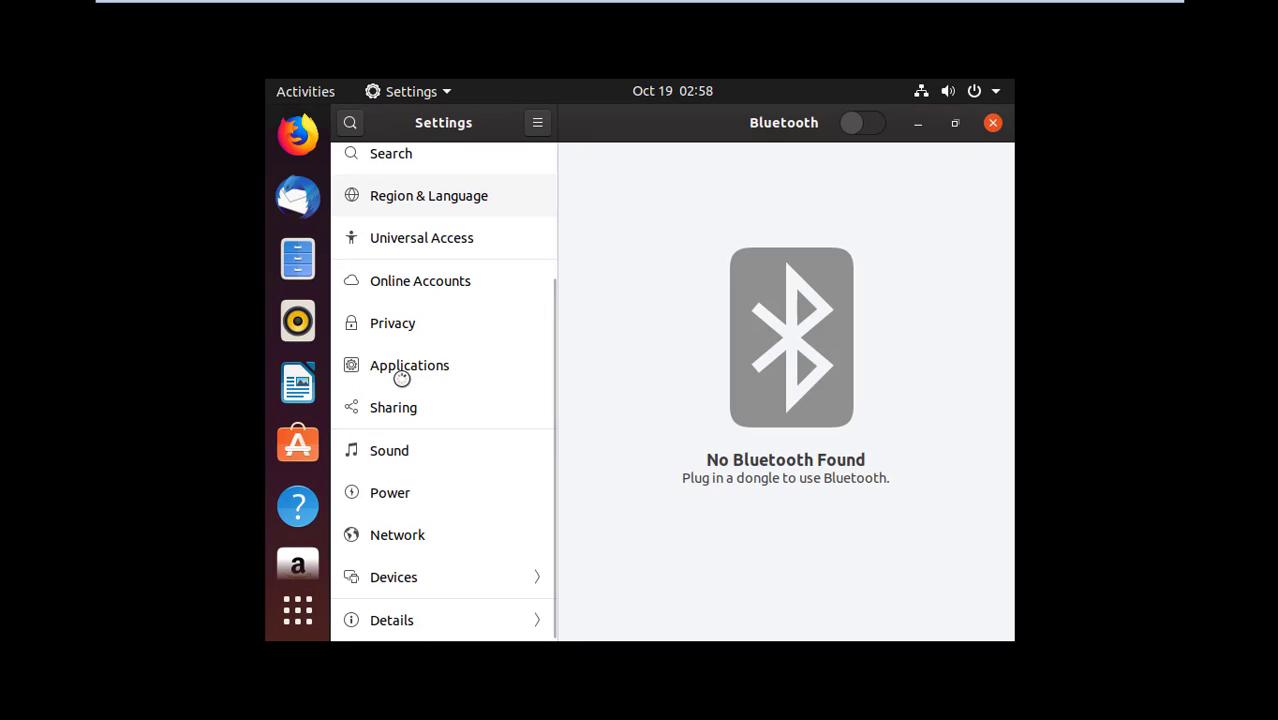
left_click(436, 571)
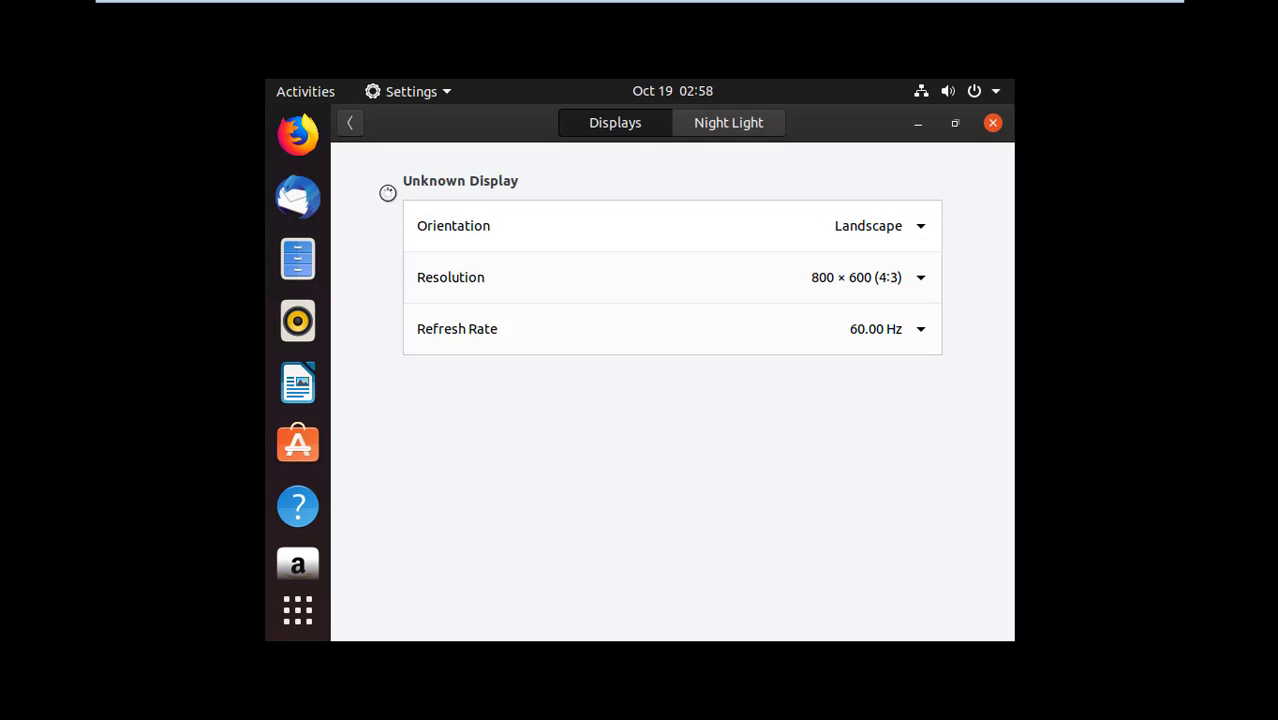
left_click(916, 272)
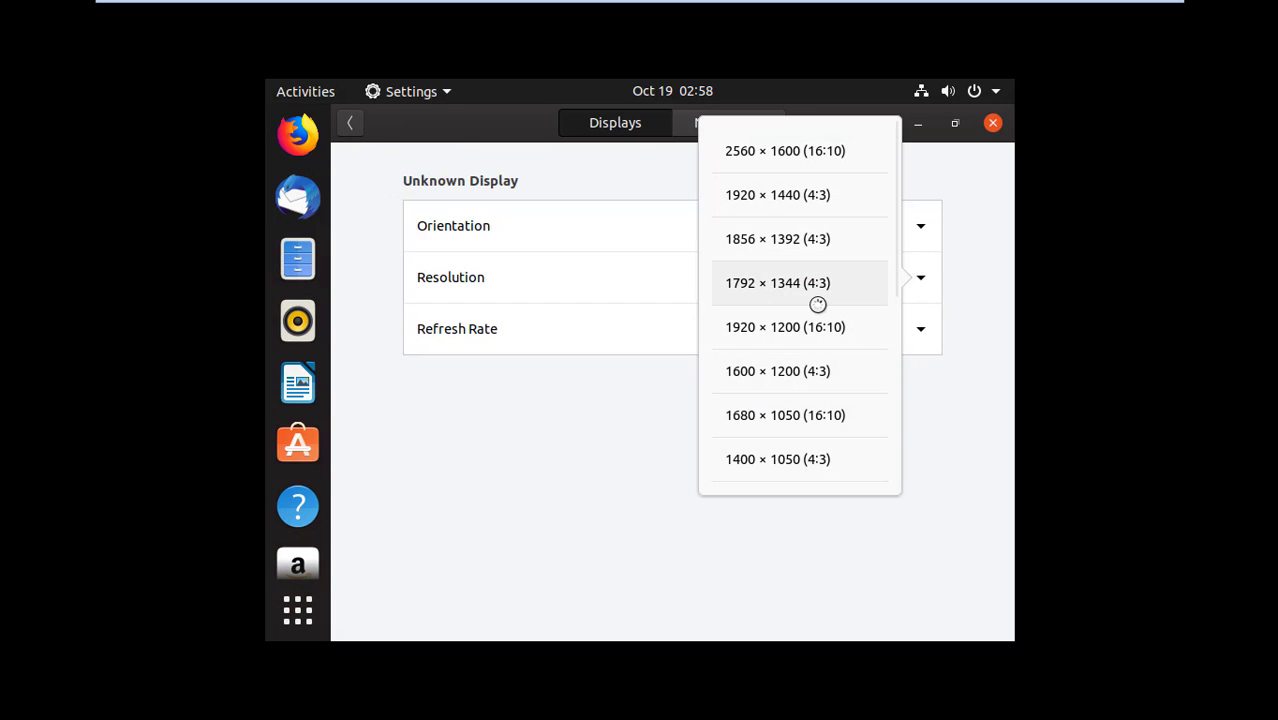
scroll(838, 379, "down", 5)
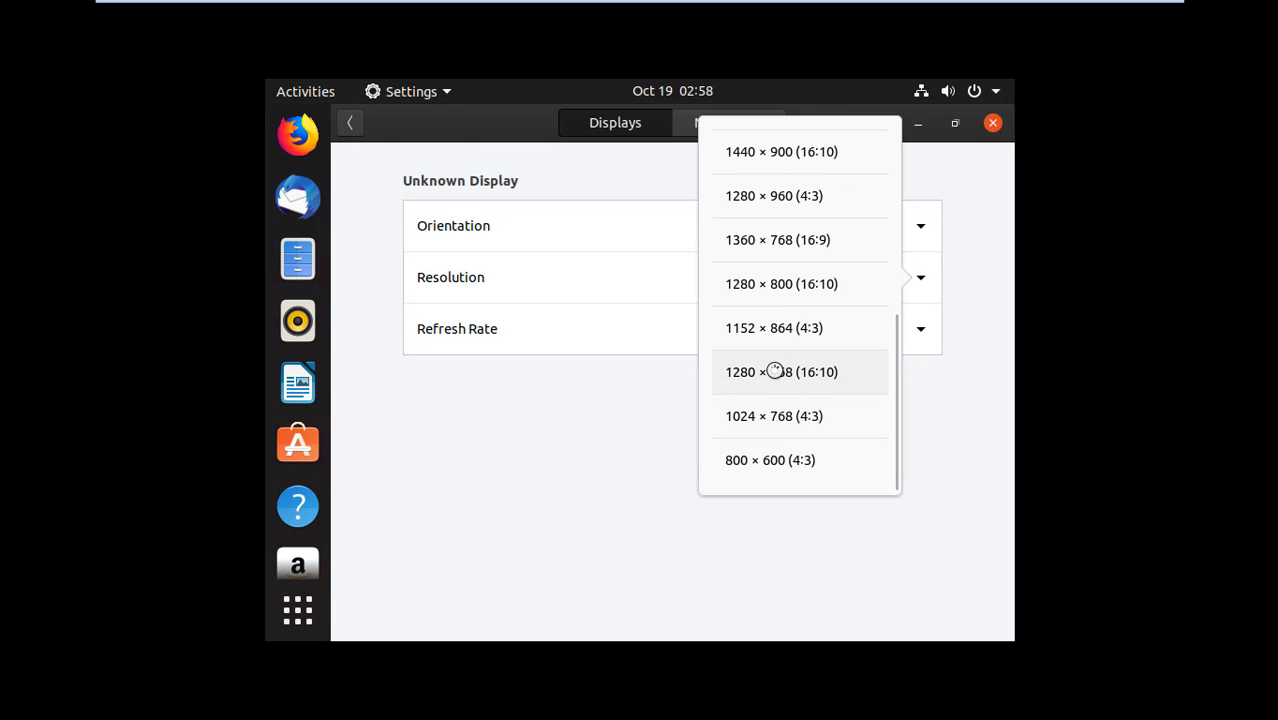
left_click(775, 371)
left_click(972, 122)
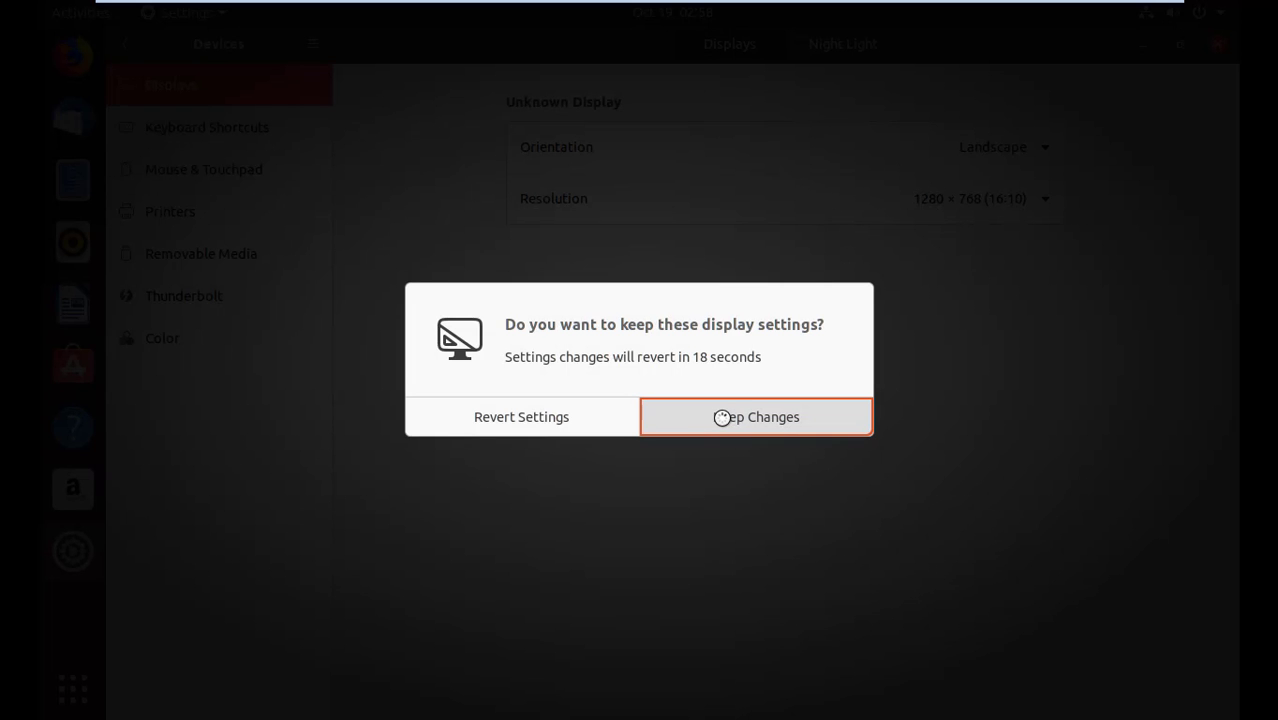
left_click(722, 417)
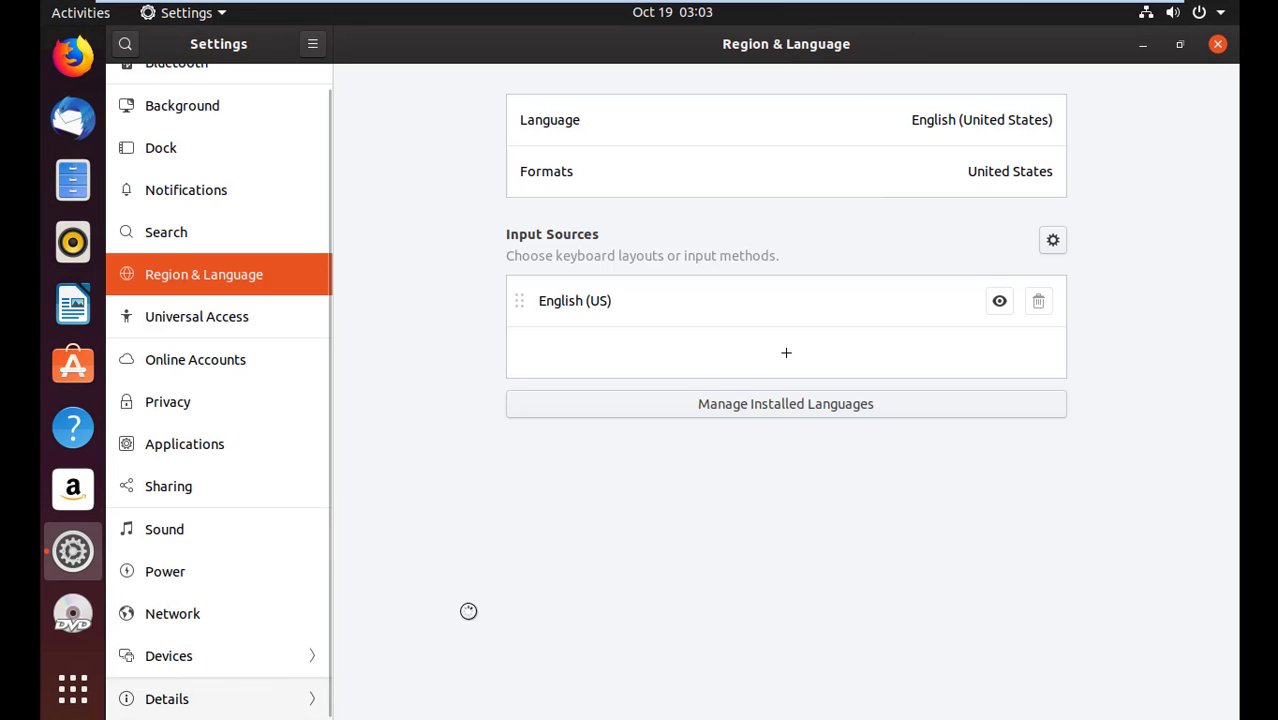
left_click(188, 702)
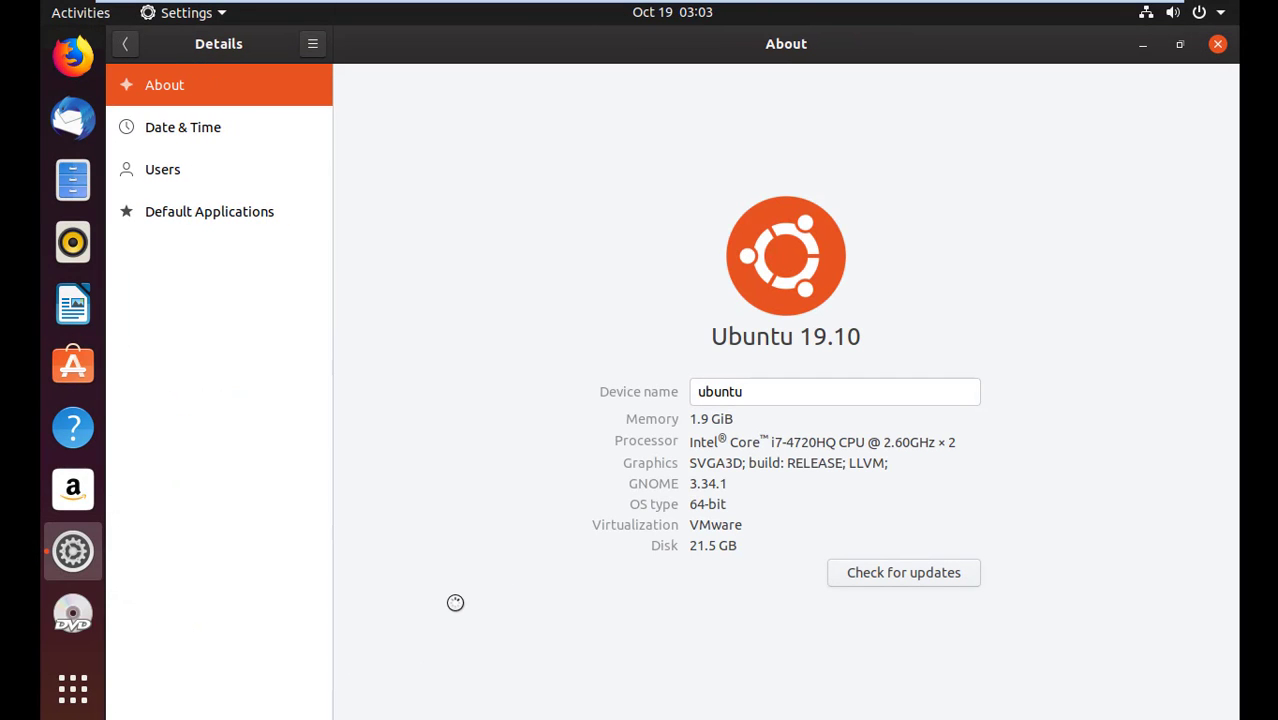